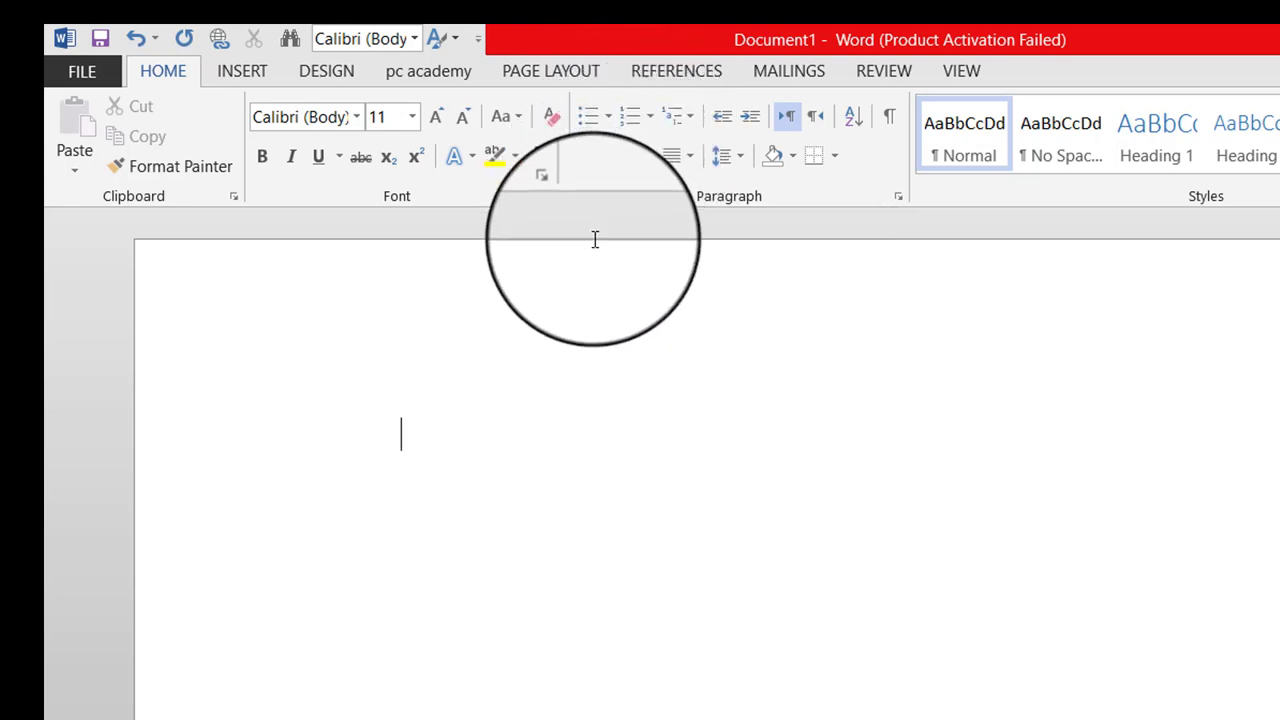
Open the recent 'There was a slight upsurge…' article, entering its password and dismissing the error.
click(80, 62)
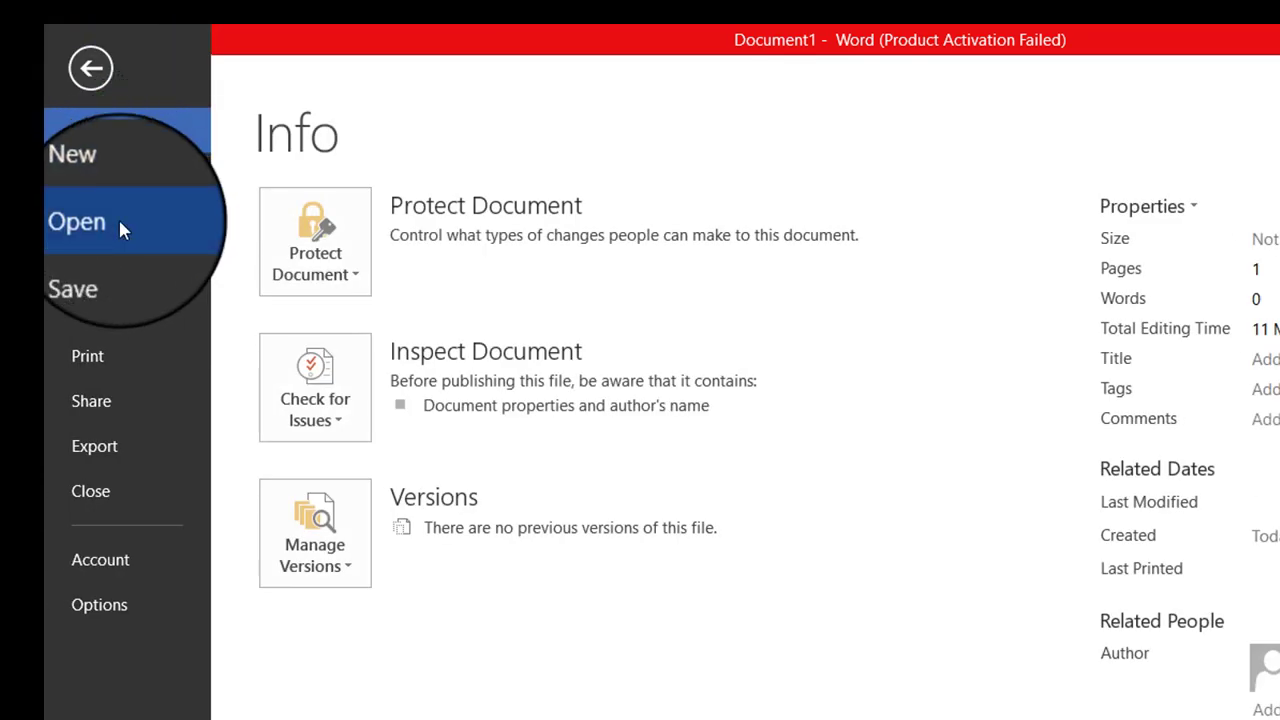
click(119, 222)
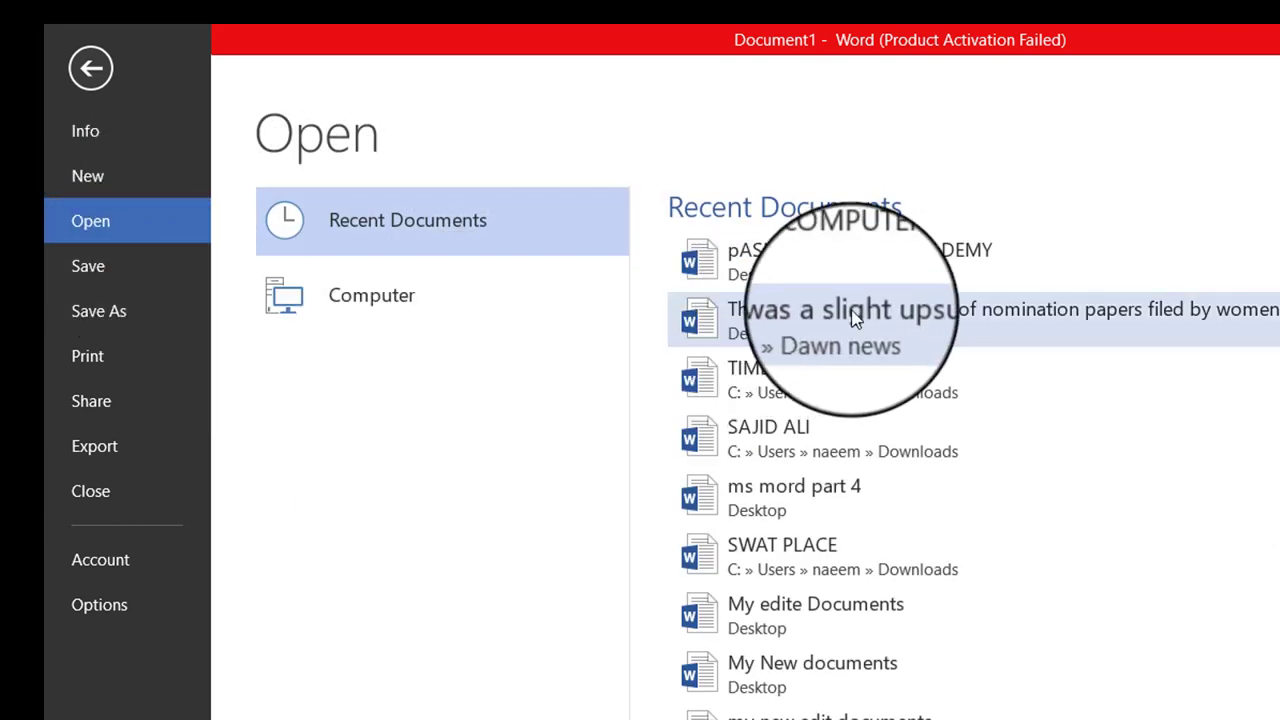
click(872, 343)
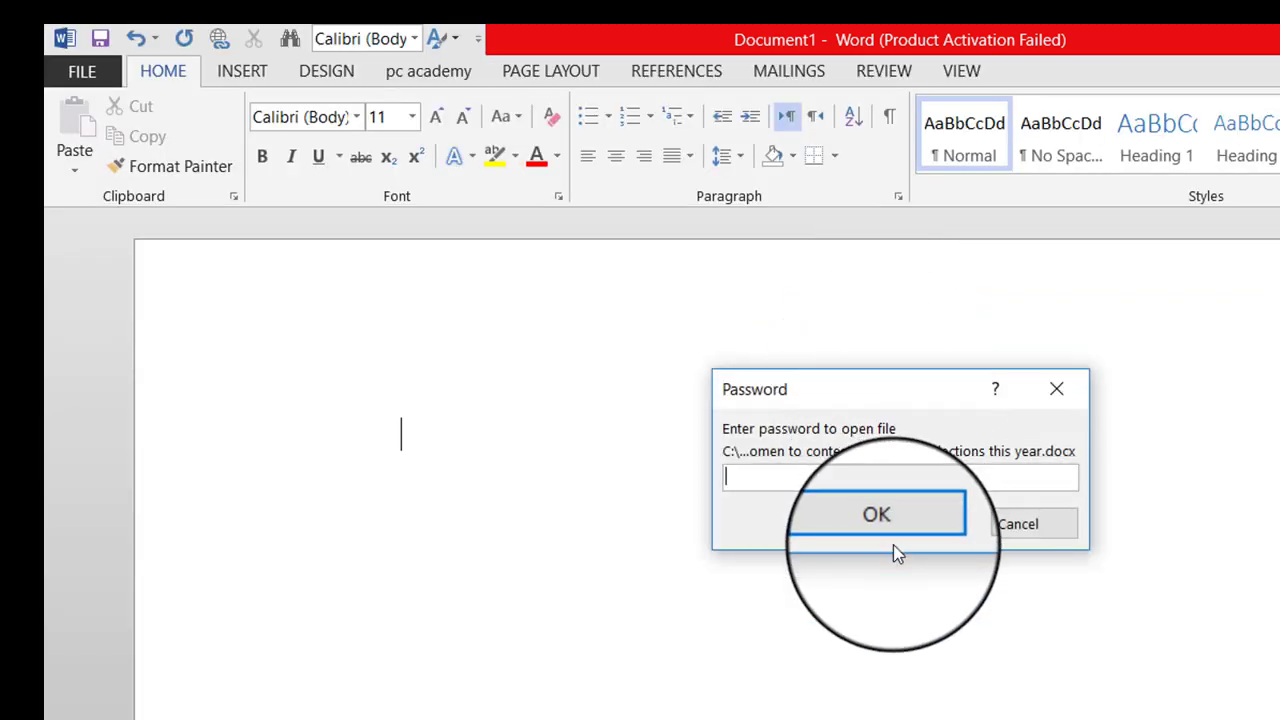
text(123)
click(895, 550)
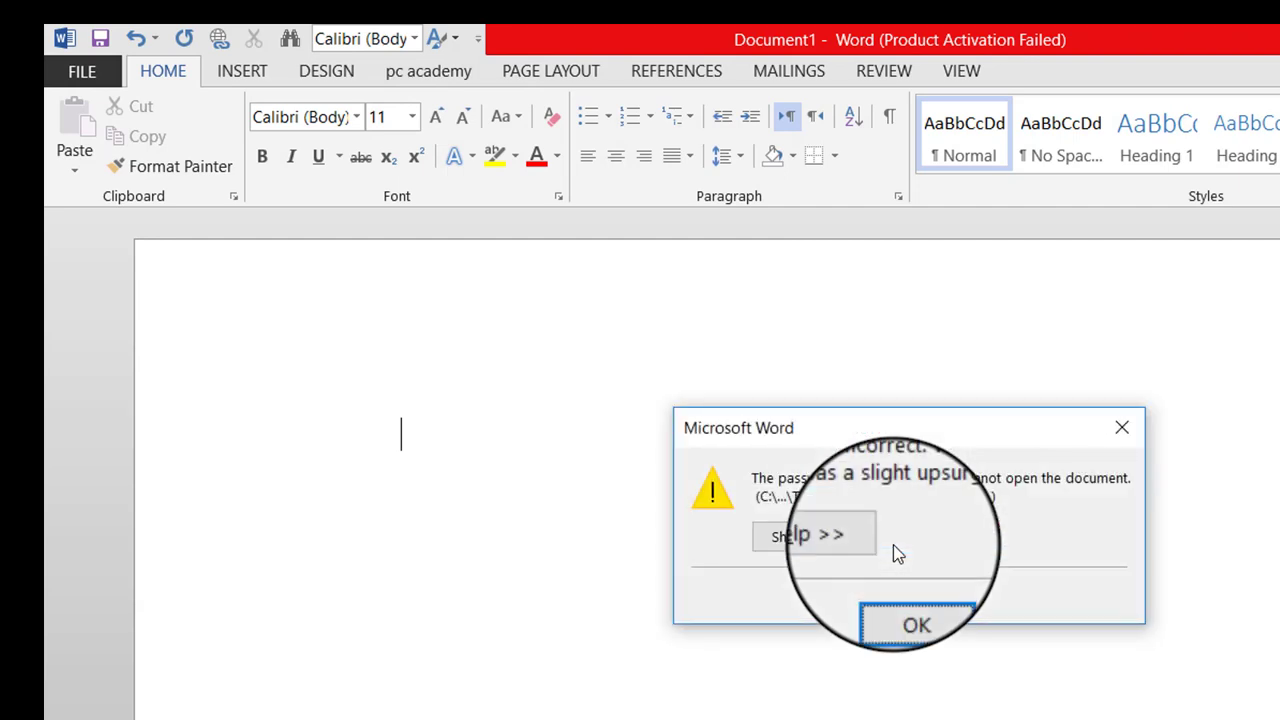
key(Return)
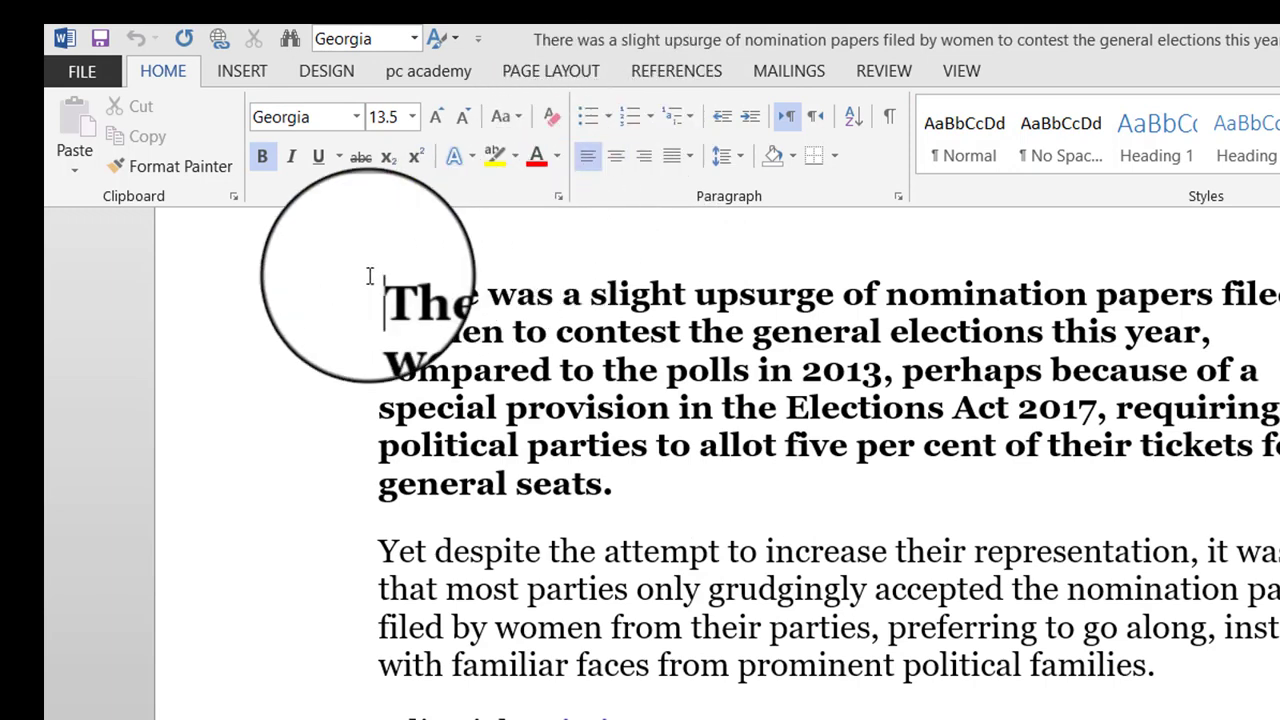
Give the first two article paragraphs filled-circle bullets, then place the cursor before 'There'.
drag(370, 285, 1160, 666)
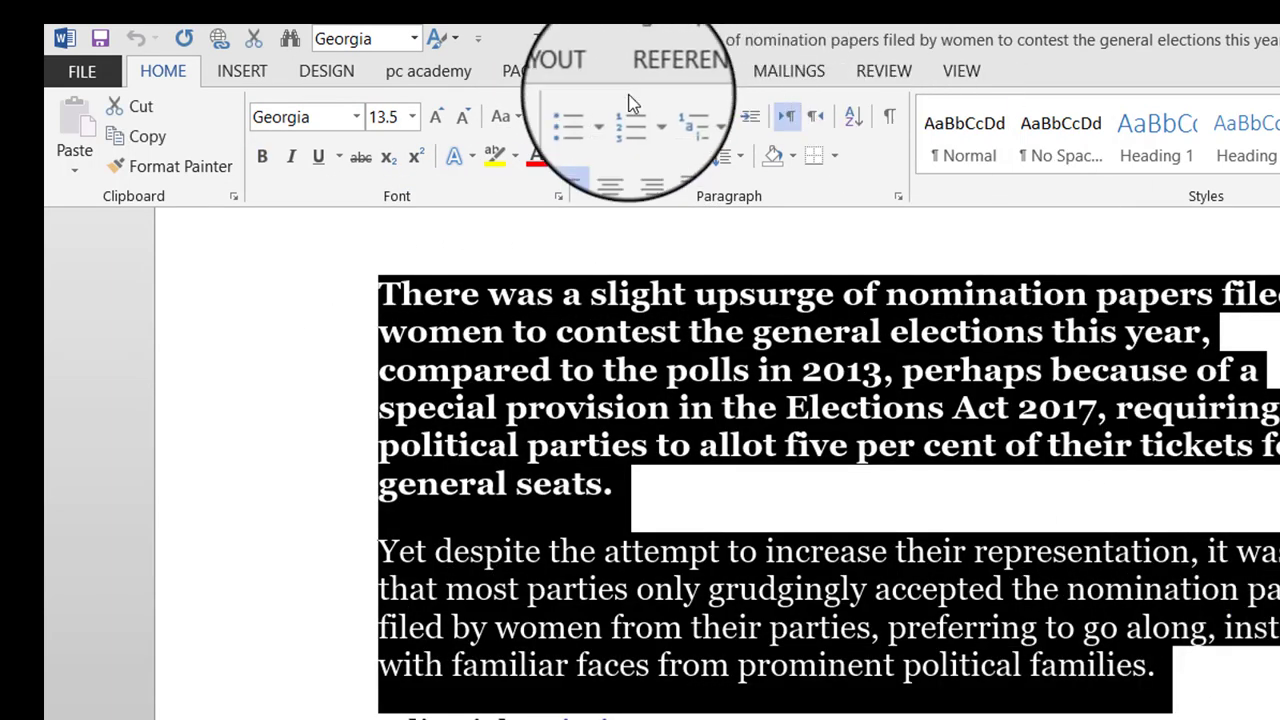
click(607, 117)
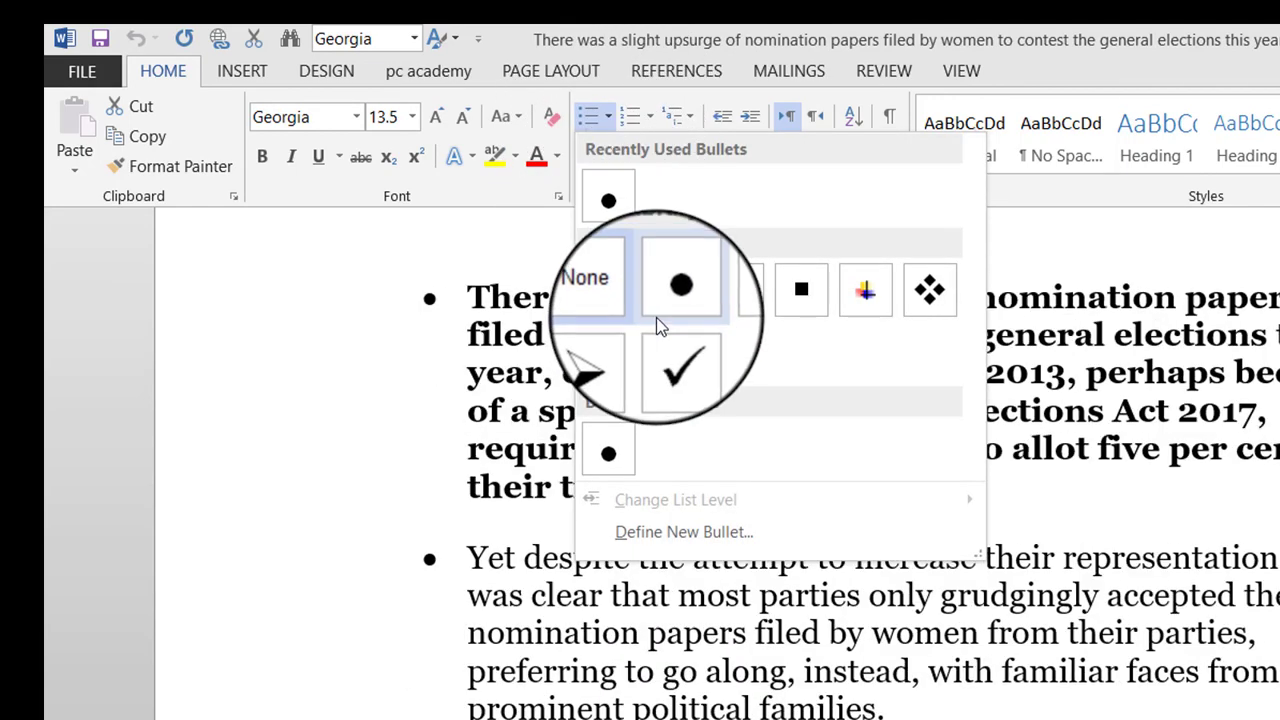
click(656, 307)
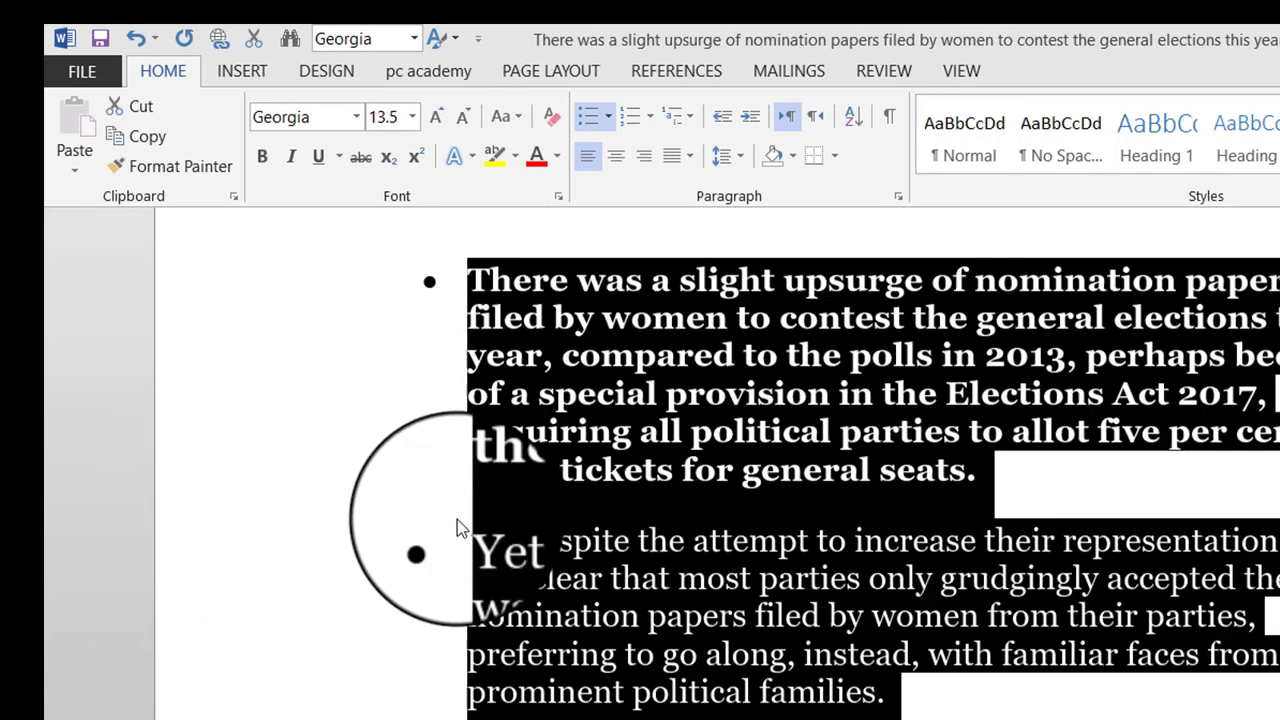
scroll(368, 470, up, 3)
click(417, 484)
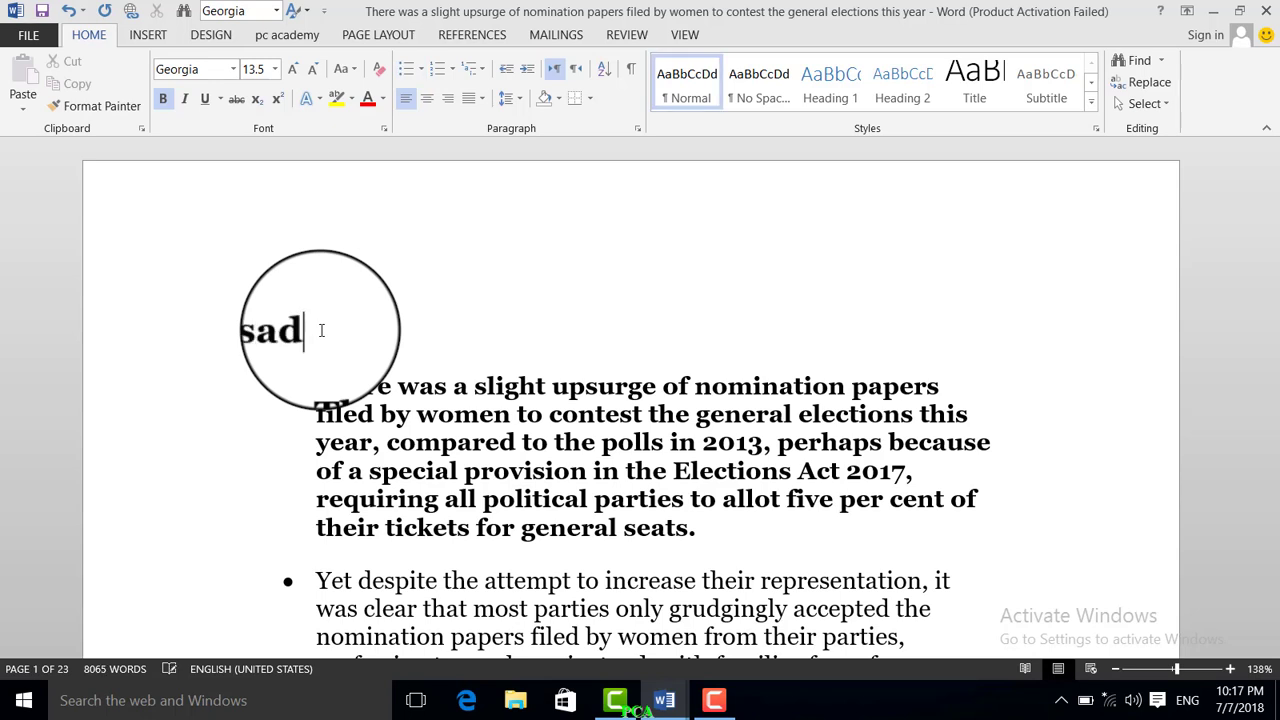
Type Asad, Arshad, Sohail, Ajmal, Khatak and asghar on separate lines, then select the six names.
key(Return)
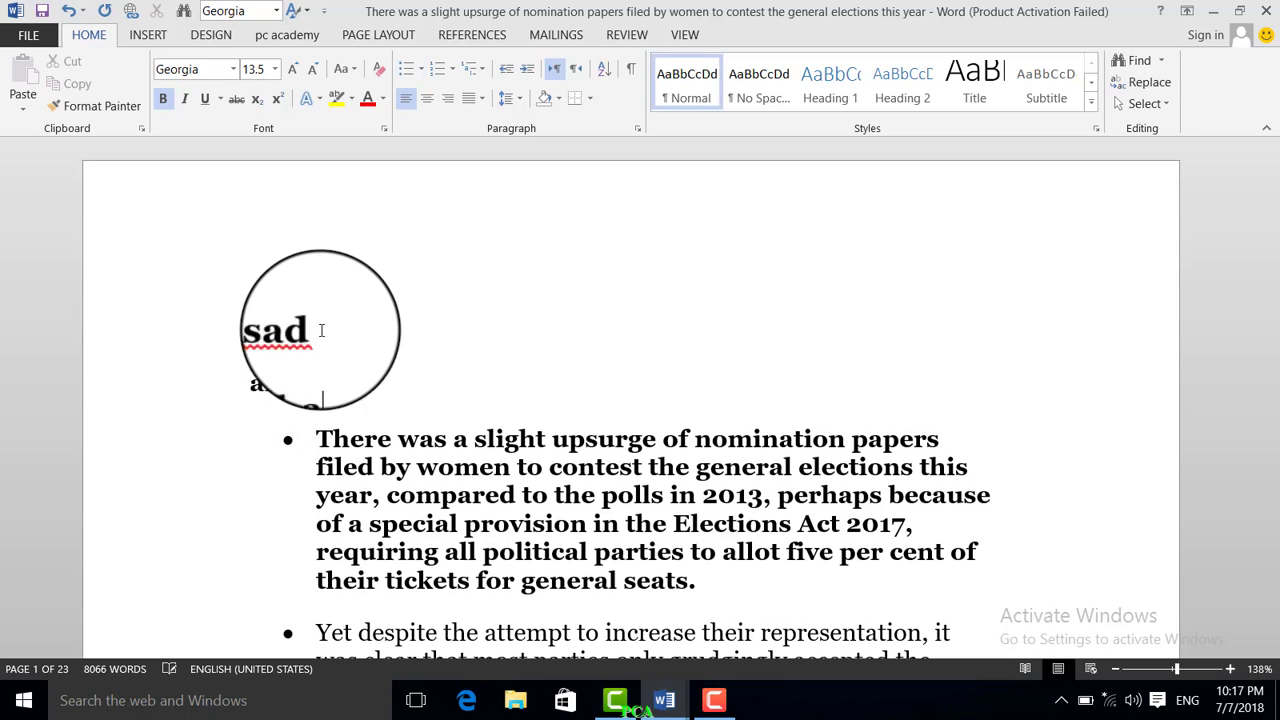
text(d)
key(Return)
text(Sohail)
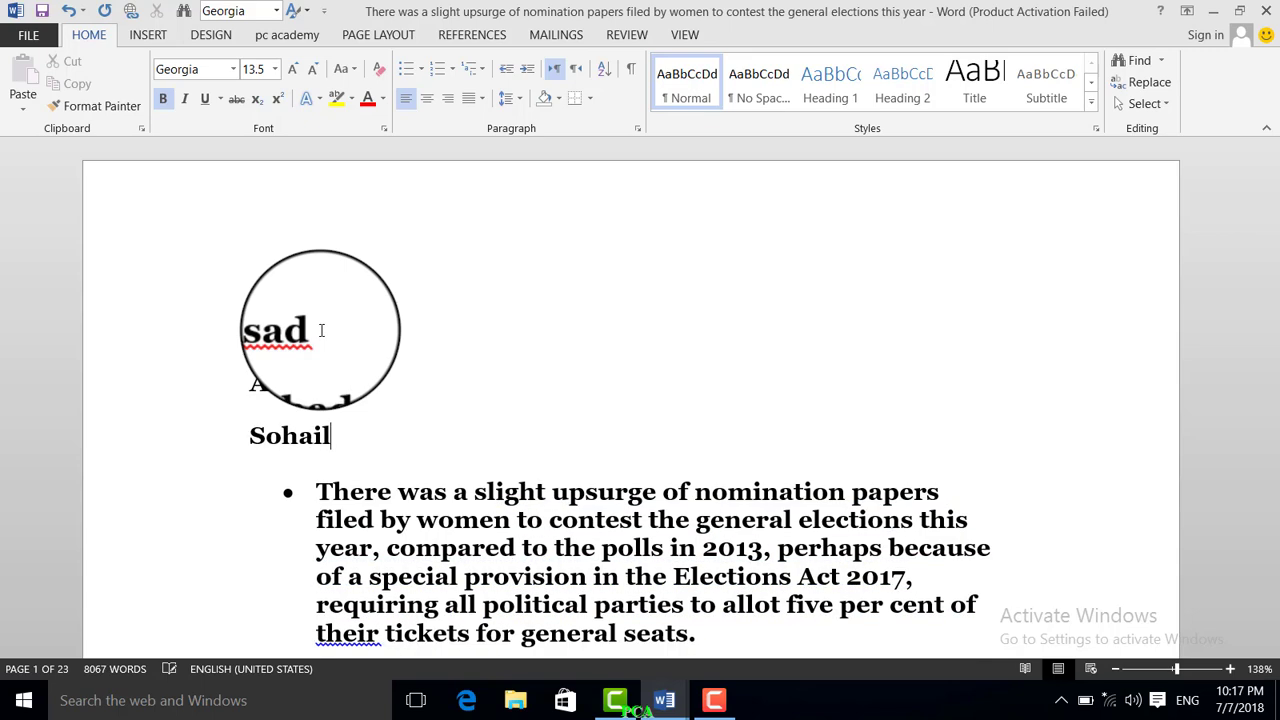
key(Return)
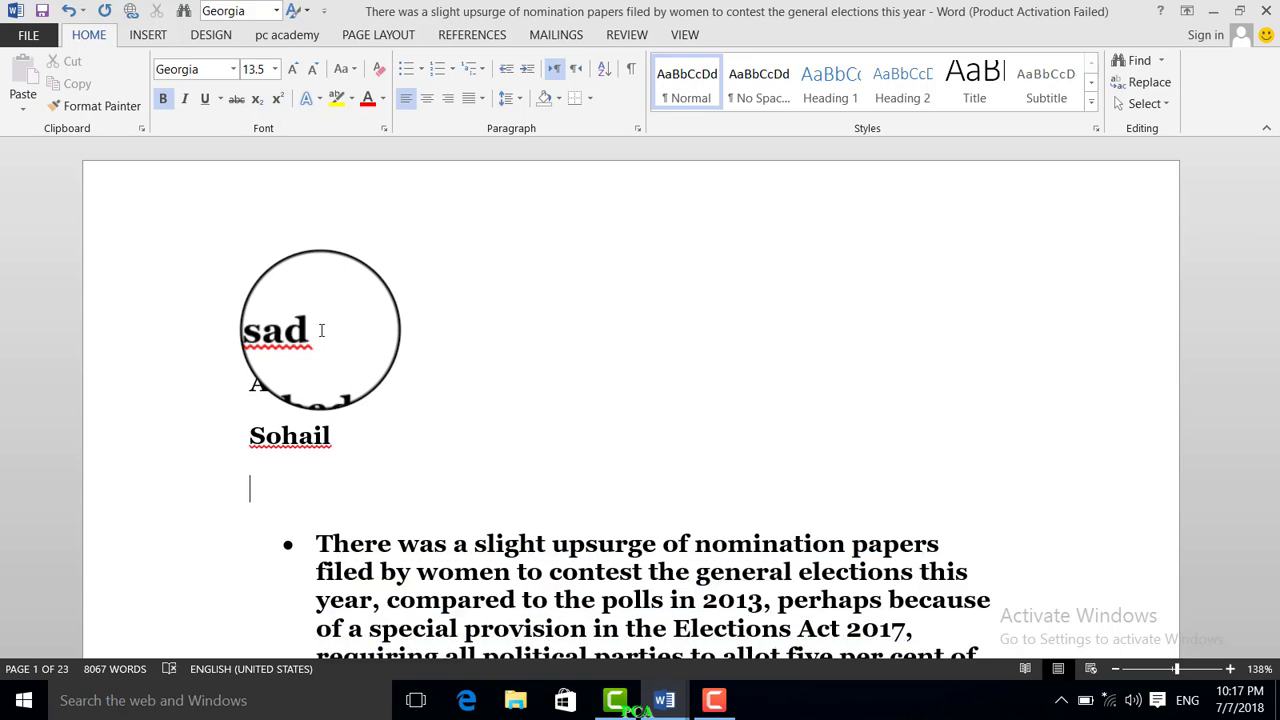
text(ajmal)
key(Return)
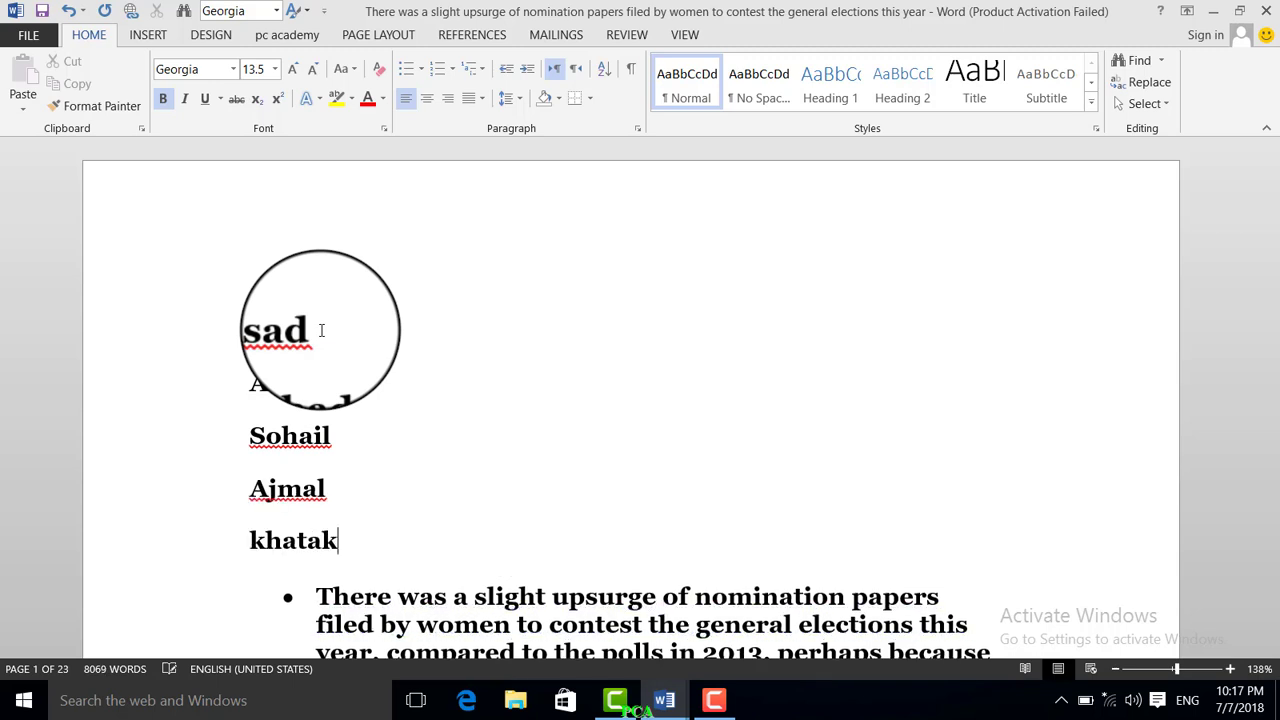
key(Return)
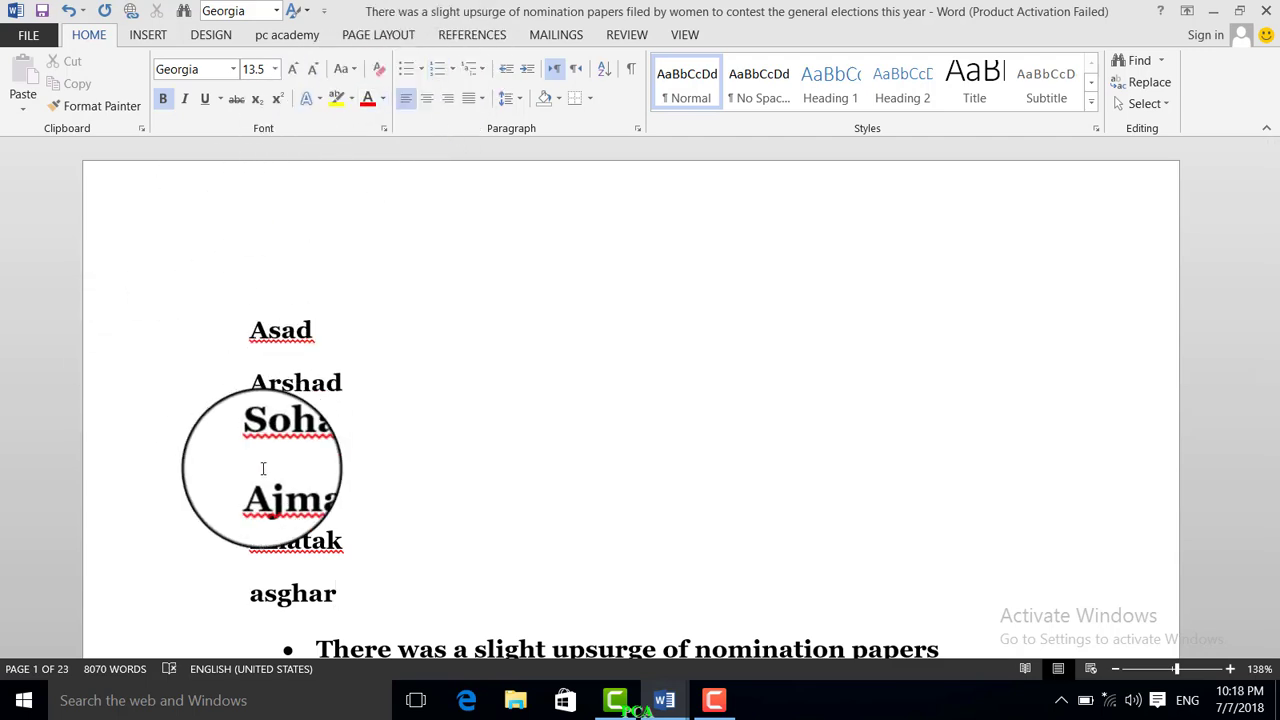
shift+click(208, 320)
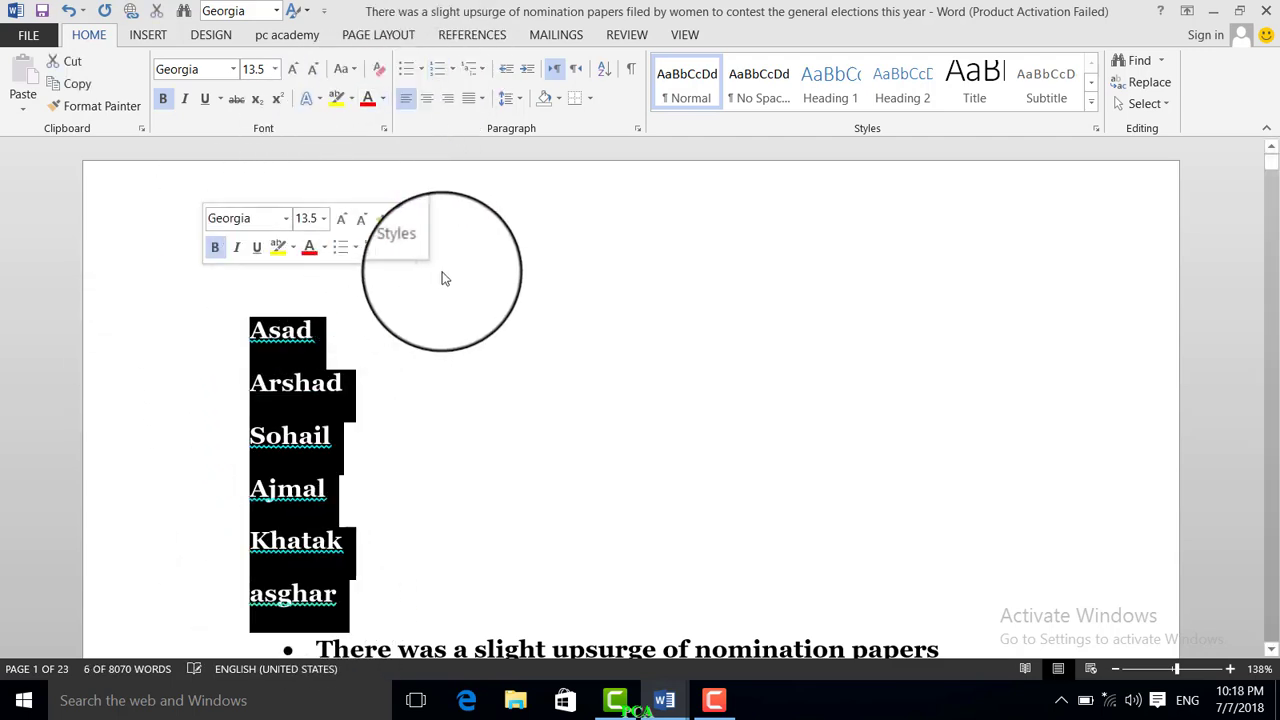
click(421, 72)
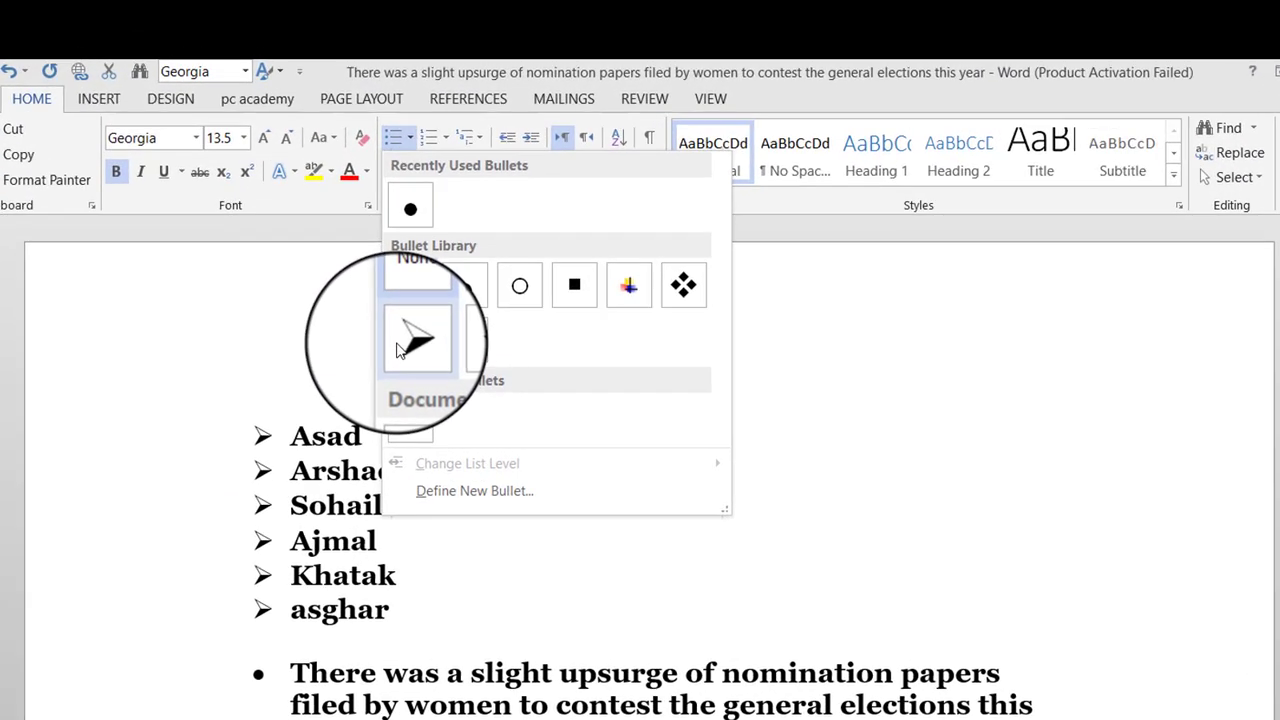
Give the names arrow bullets and move them to a deeper list level.
click(425, 232)
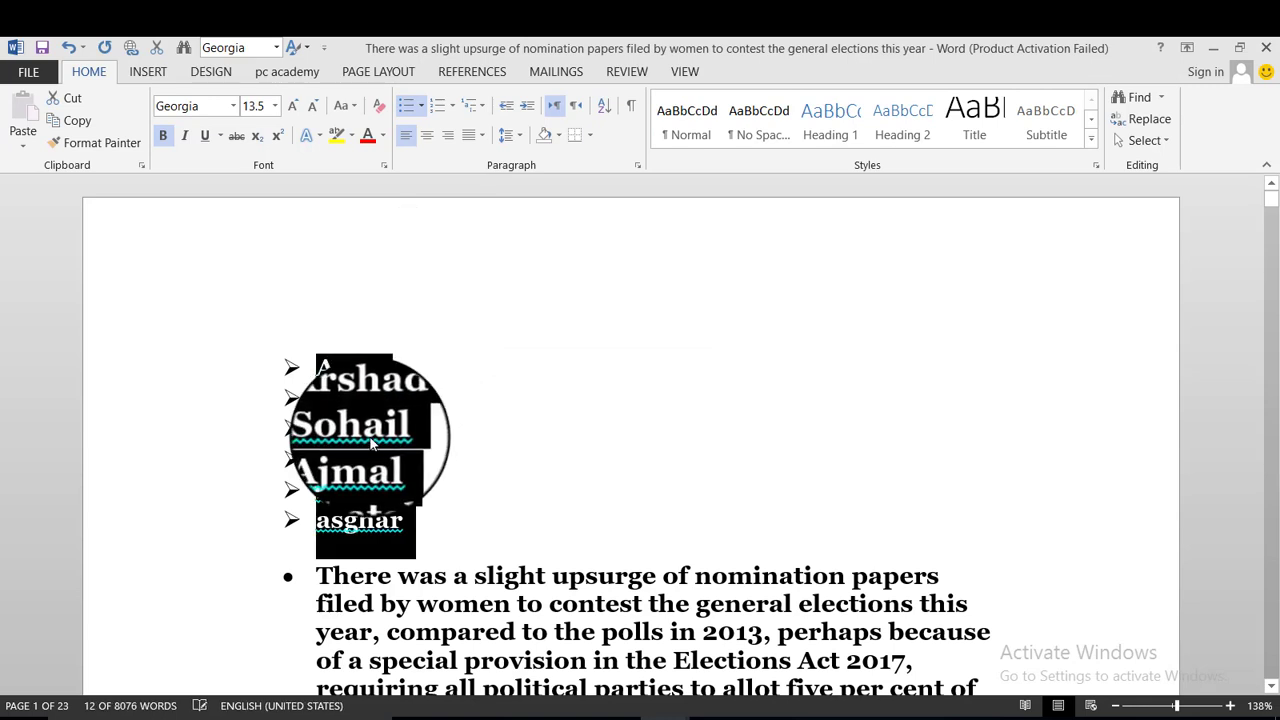
click(455, 107)
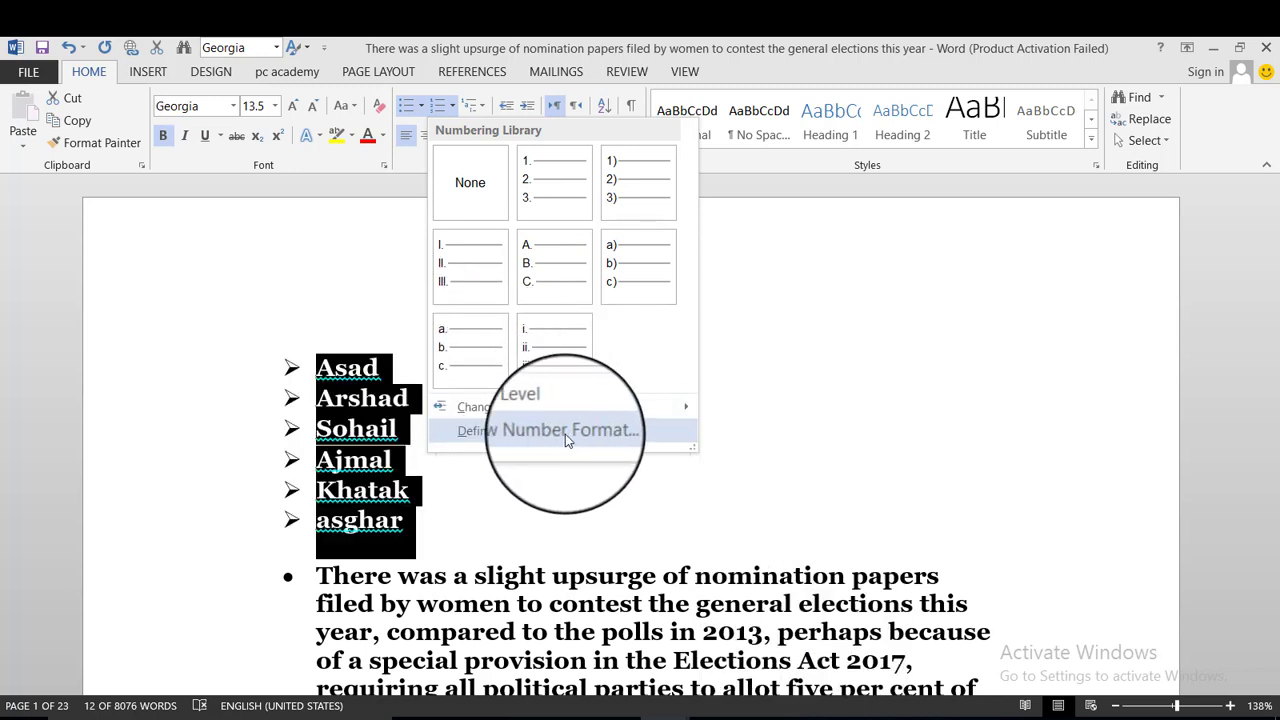
mouse_move(605, 406)
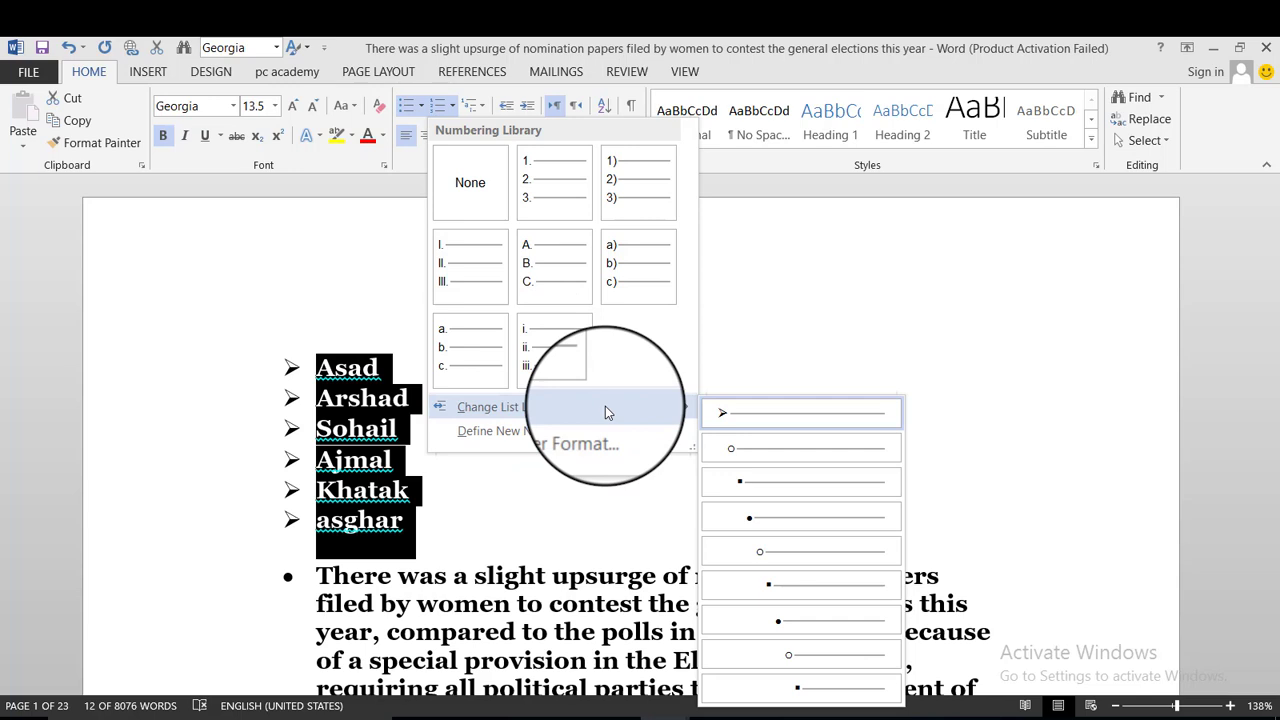
click(778, 622)
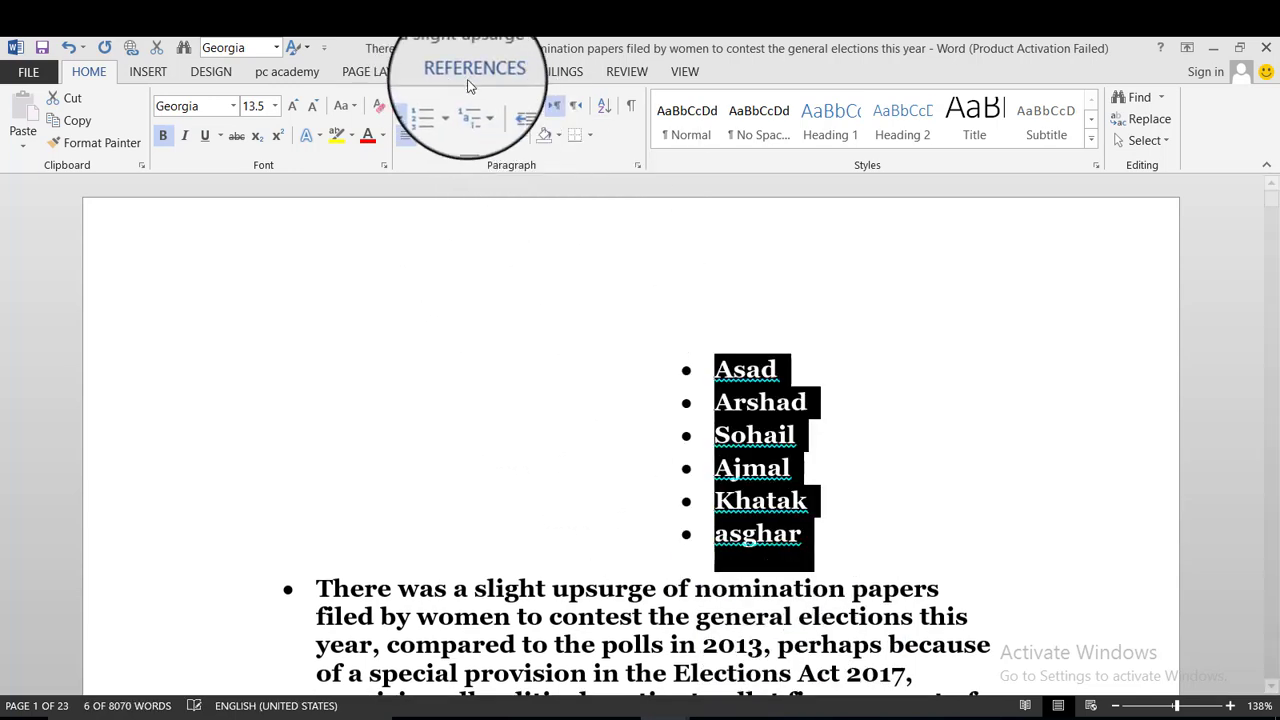
Apply a multilevel list style that numbers the names i) through vi).
click(472, 104)
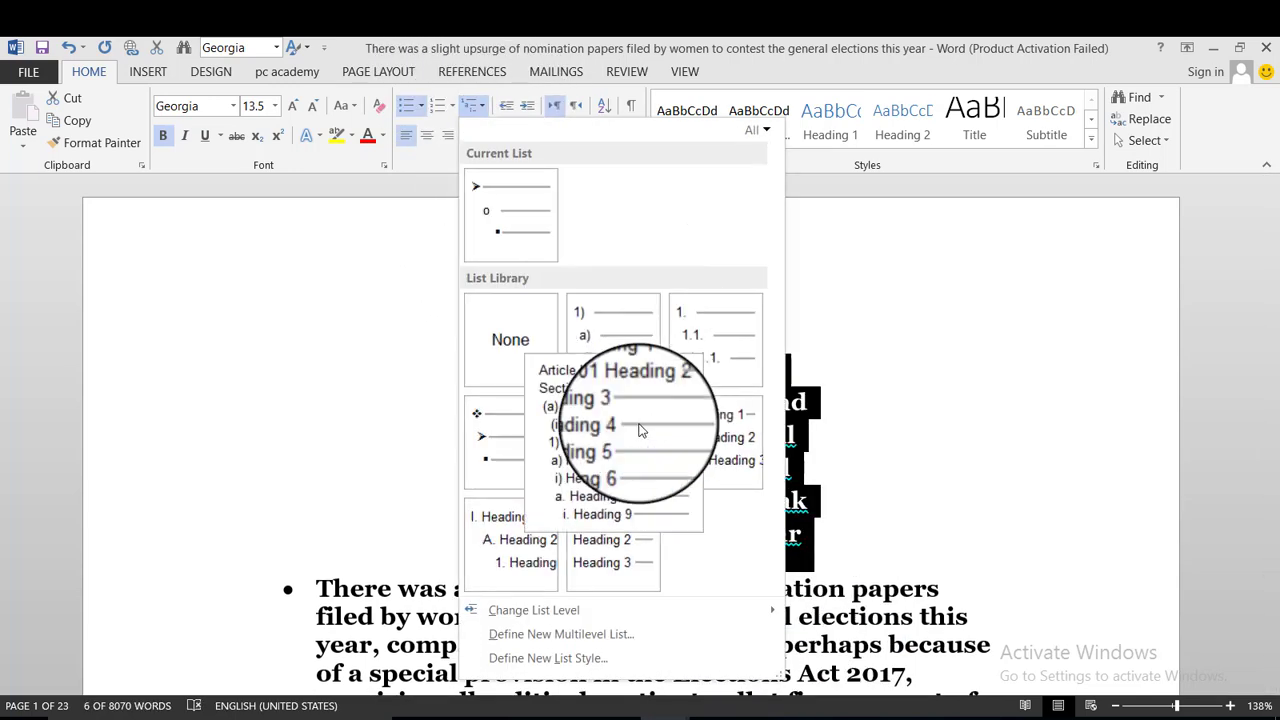
click(491, 442)
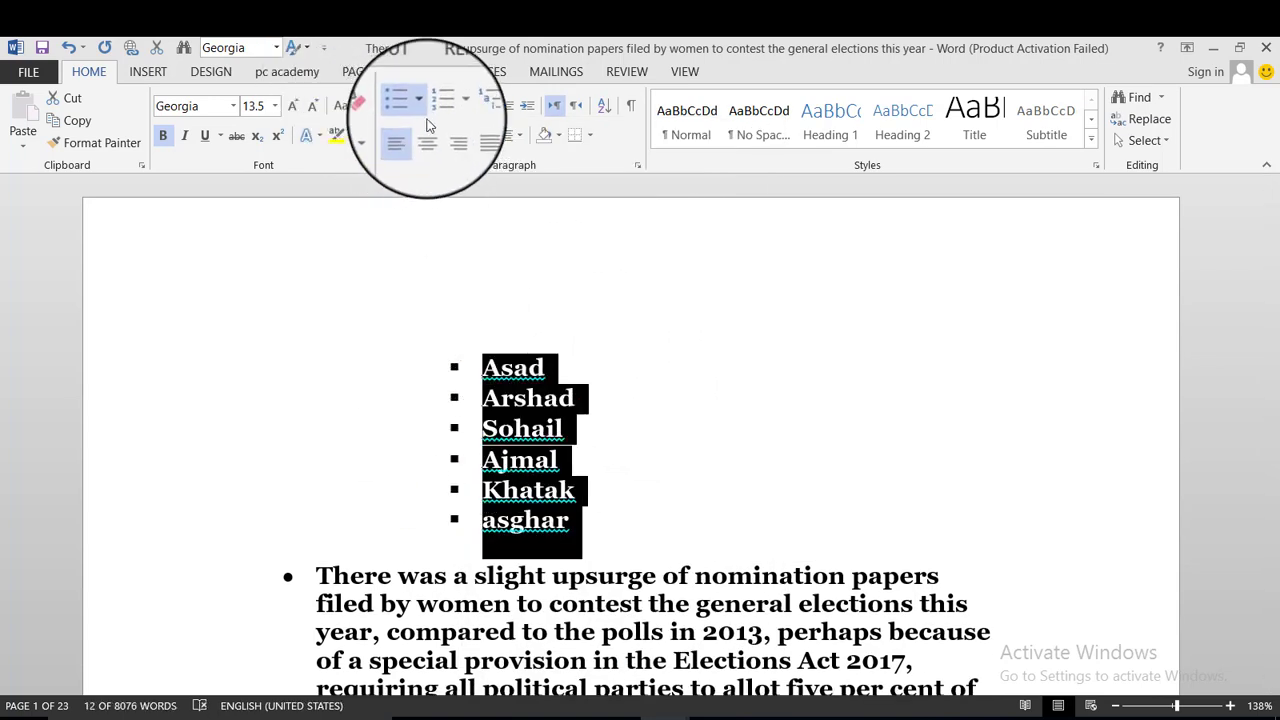
click(482, 108)
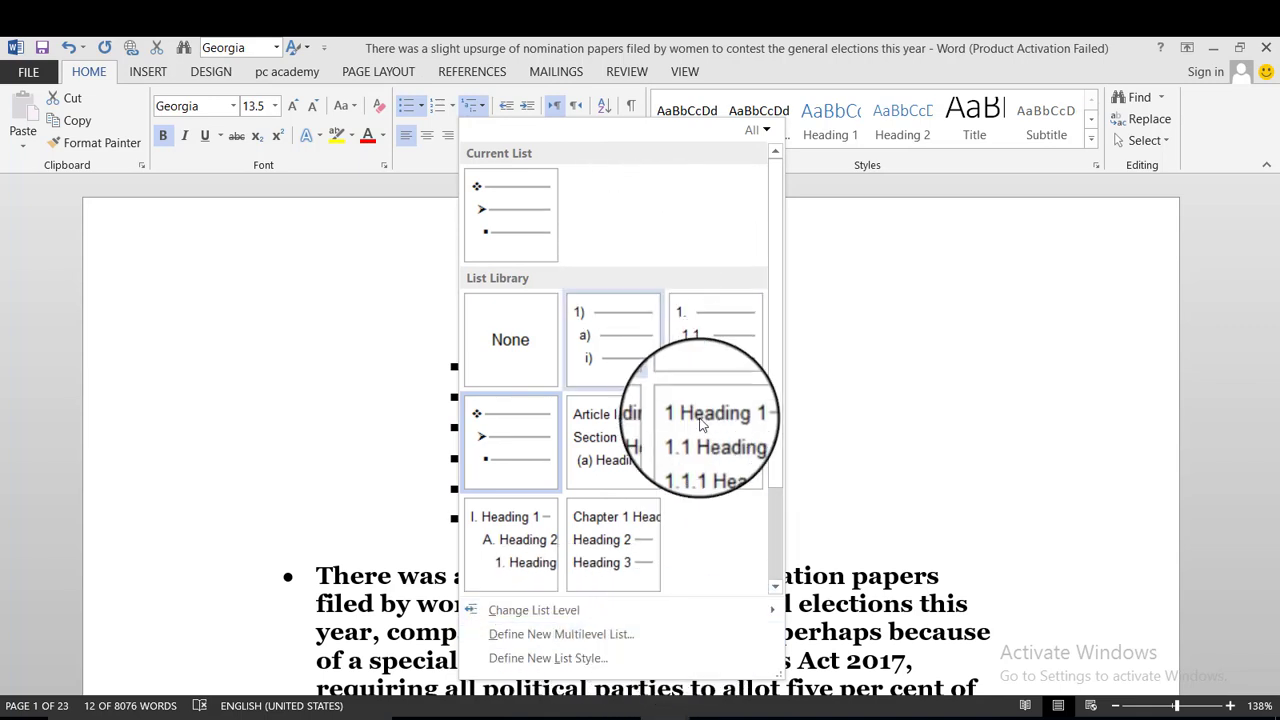
click(642, 476)
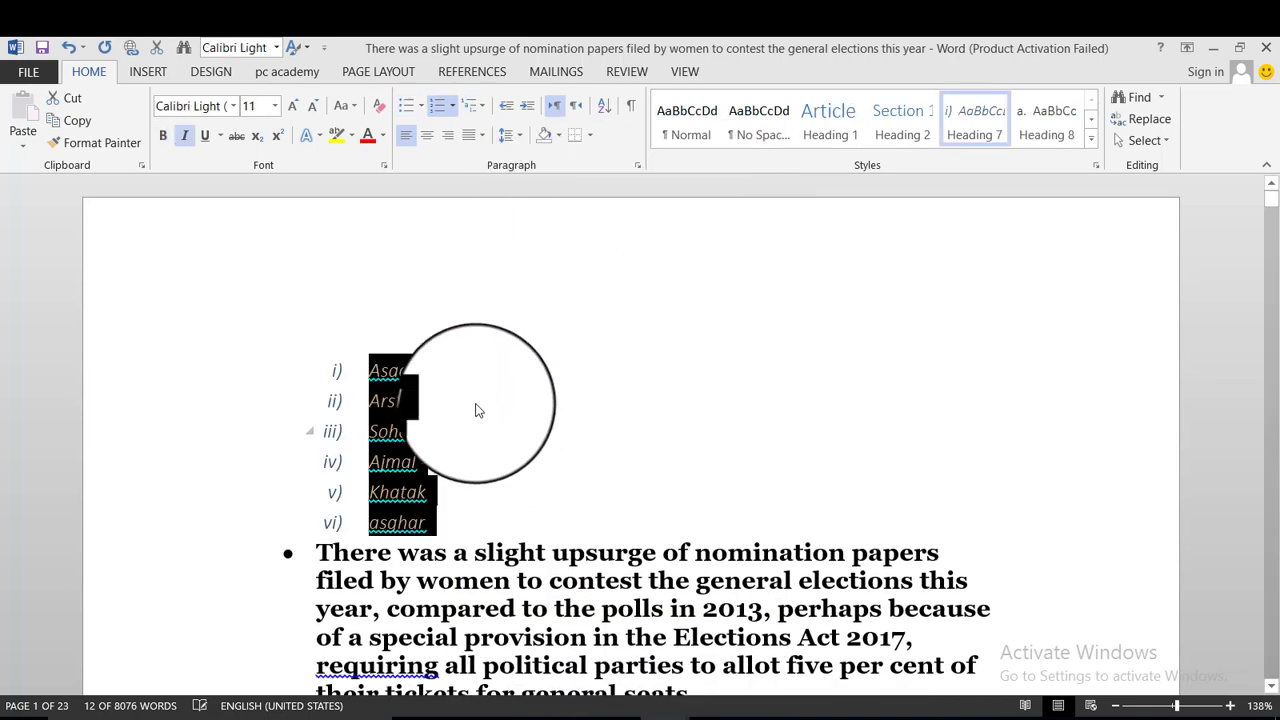
click(452, 400)
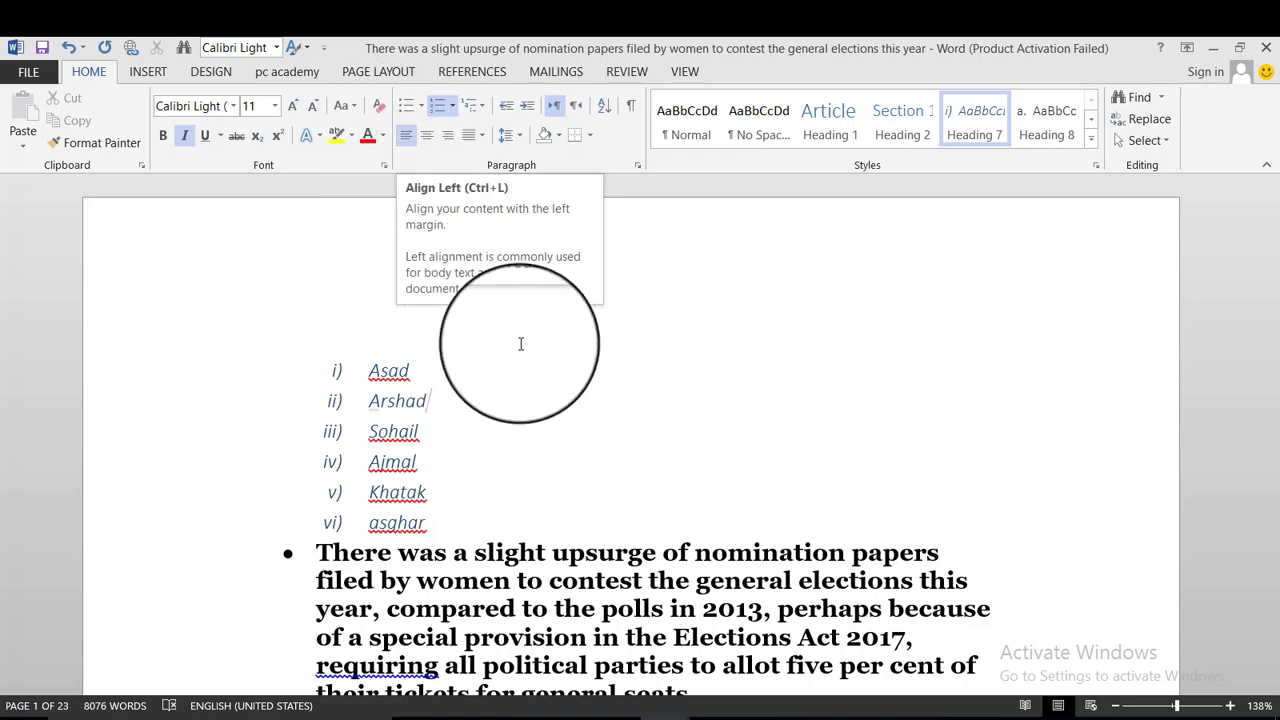
scroll(520, 343, down, 3)
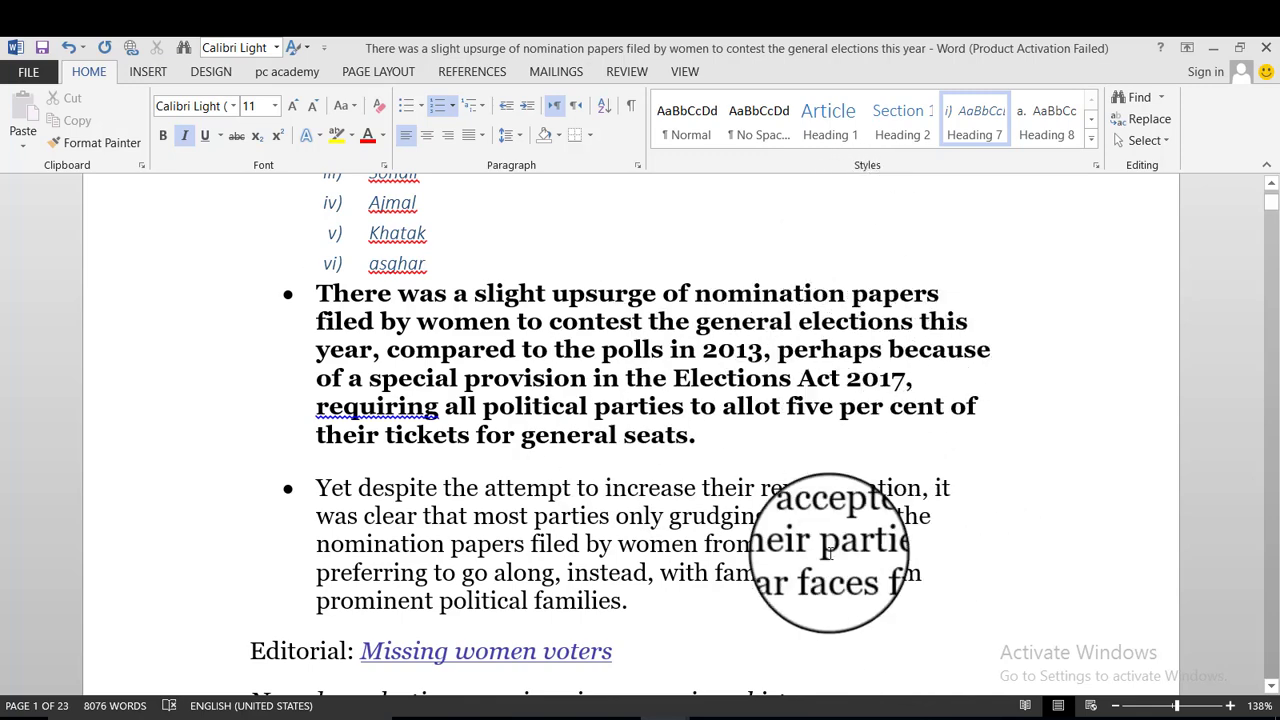
Select both bulleted paragraphs, center them, then switch them to justified alignment.
drag(828, 553, 306, 285)
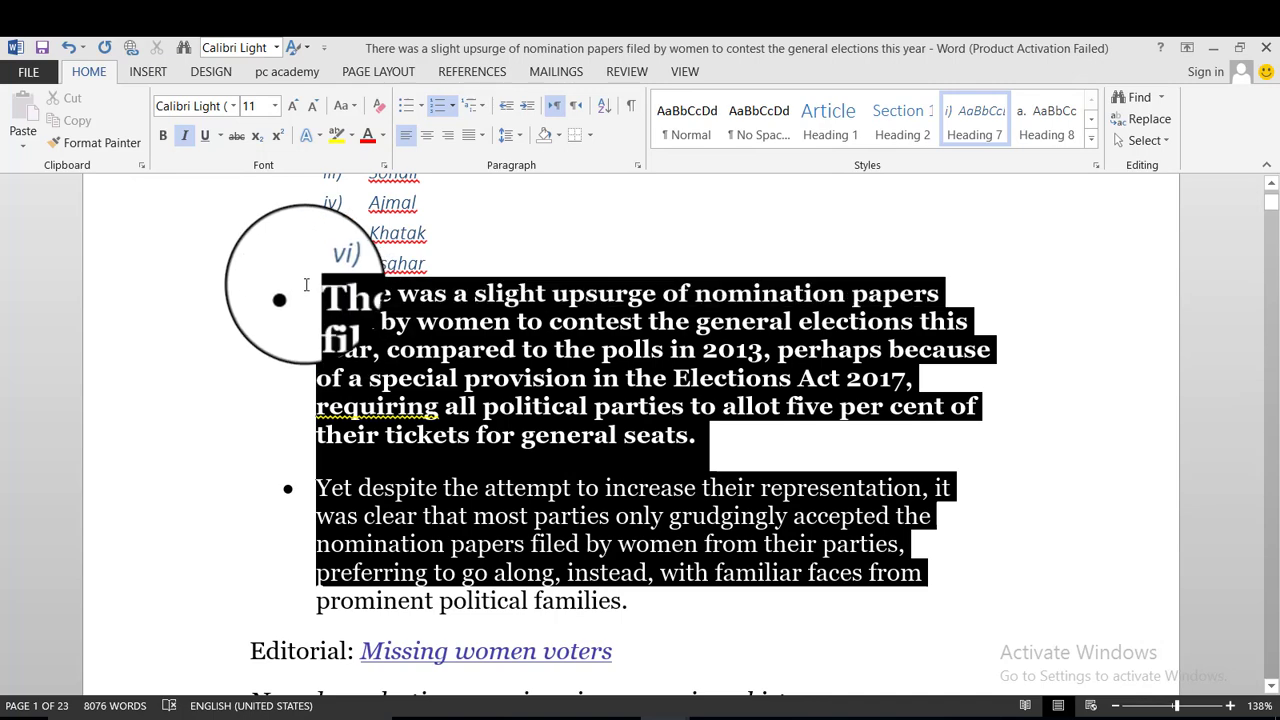
click(427, 137)
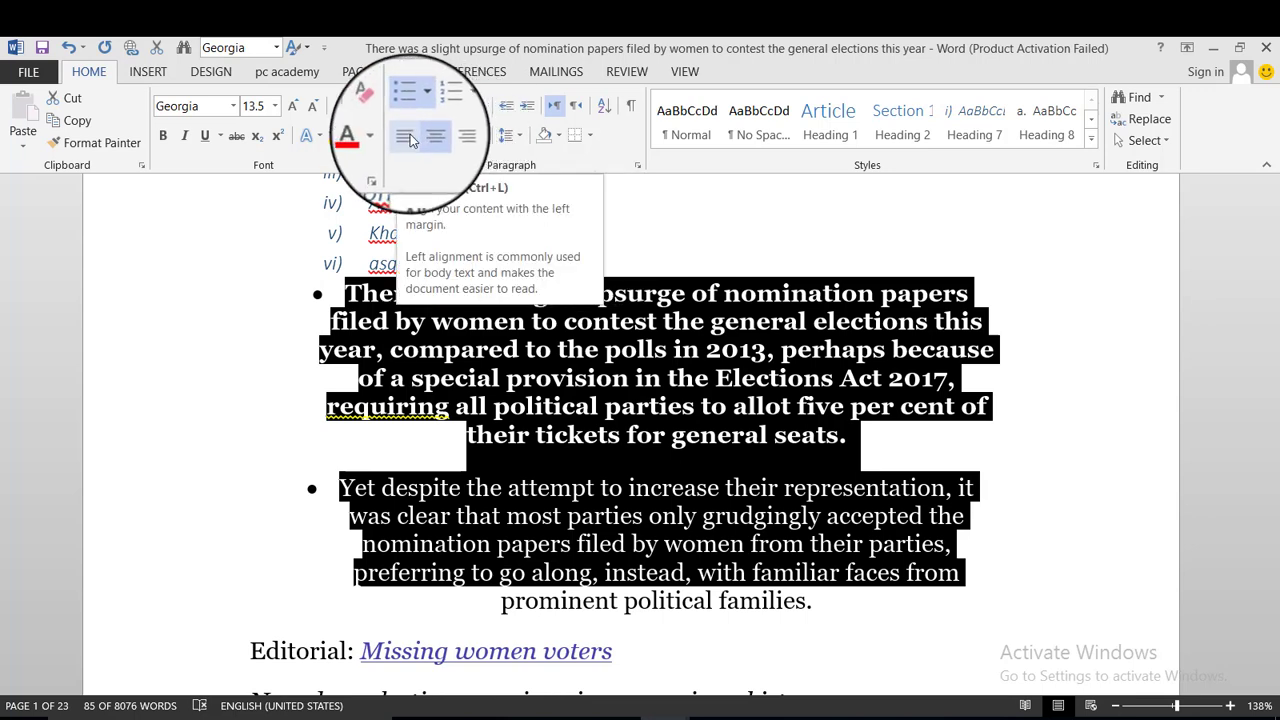
click(488, 137)
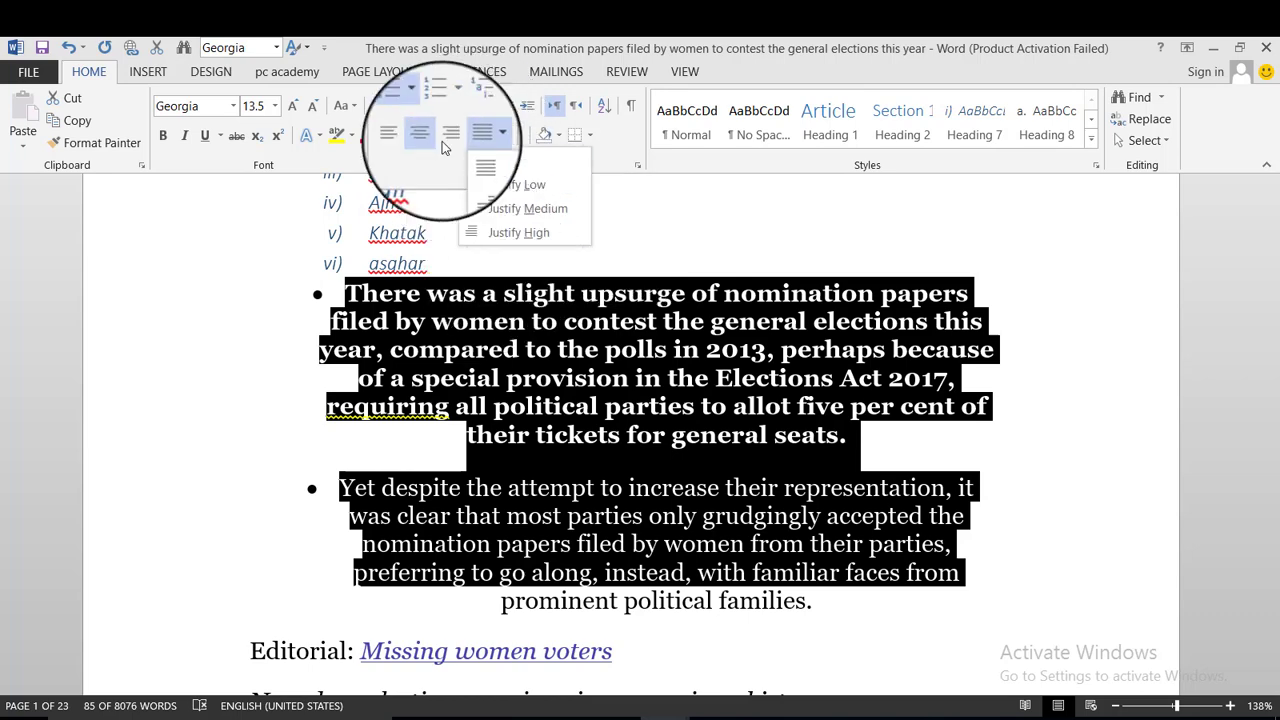
click(488, 160)
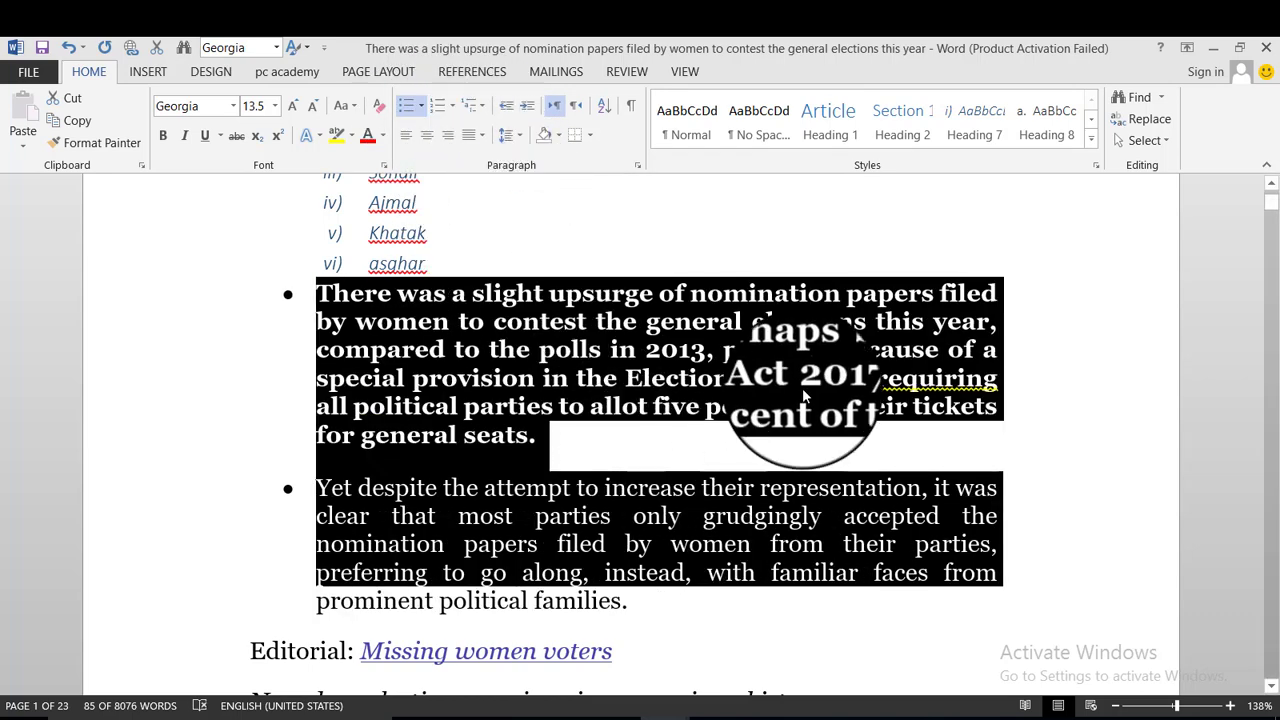
Decrease the paragraphs' indent once, then increase it twice to shift them right.
scroll(812, 381, down, 2)
scroll(760, 400, up, 1)
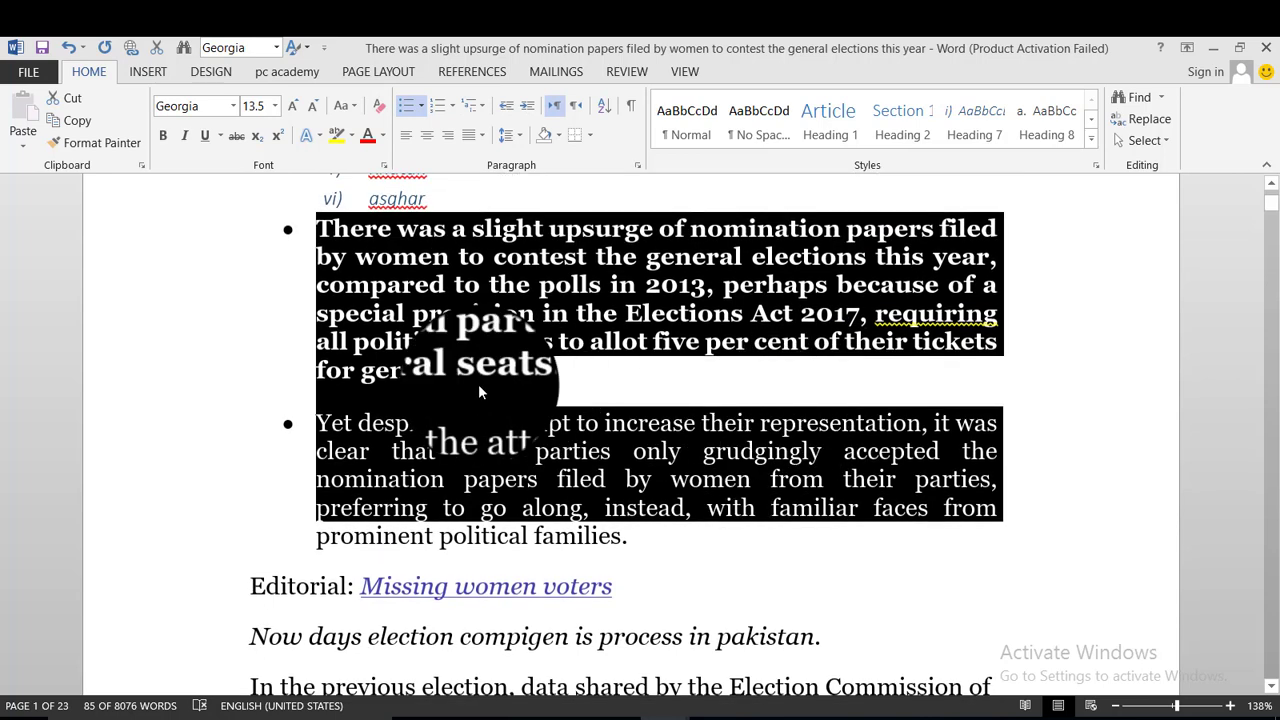
scroll(560, 380, up, 1)
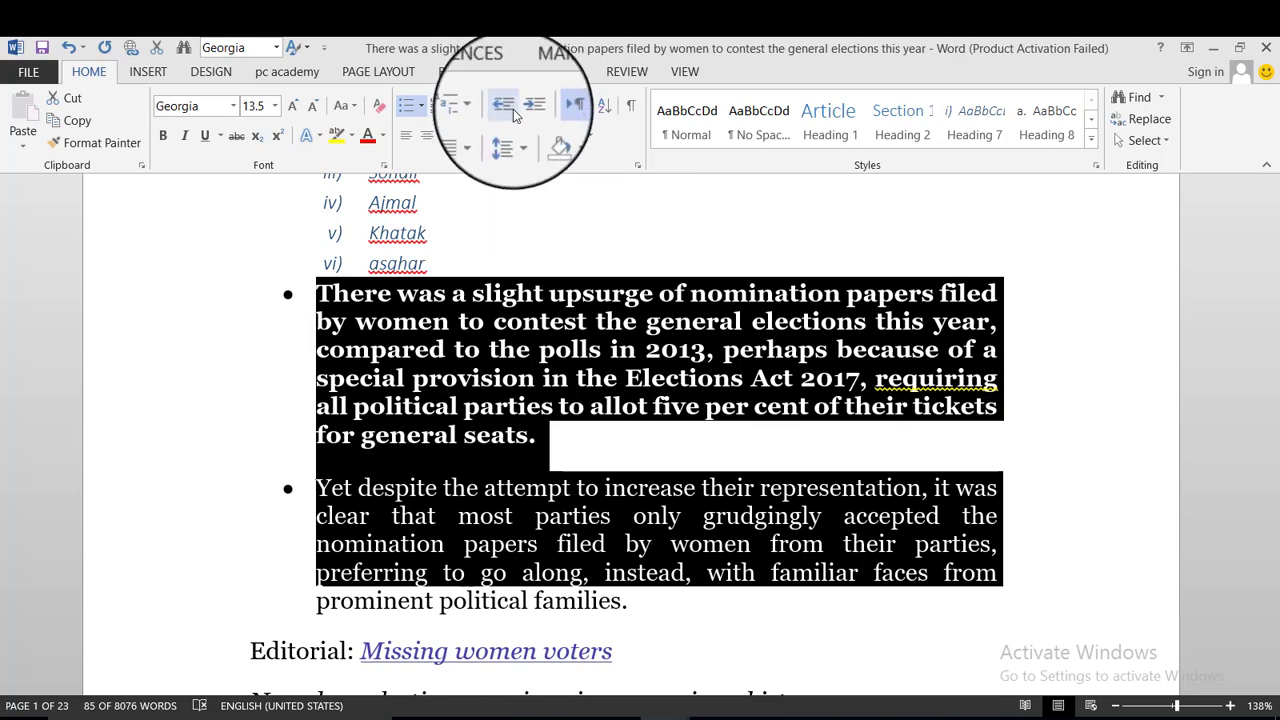
click(503, 105)
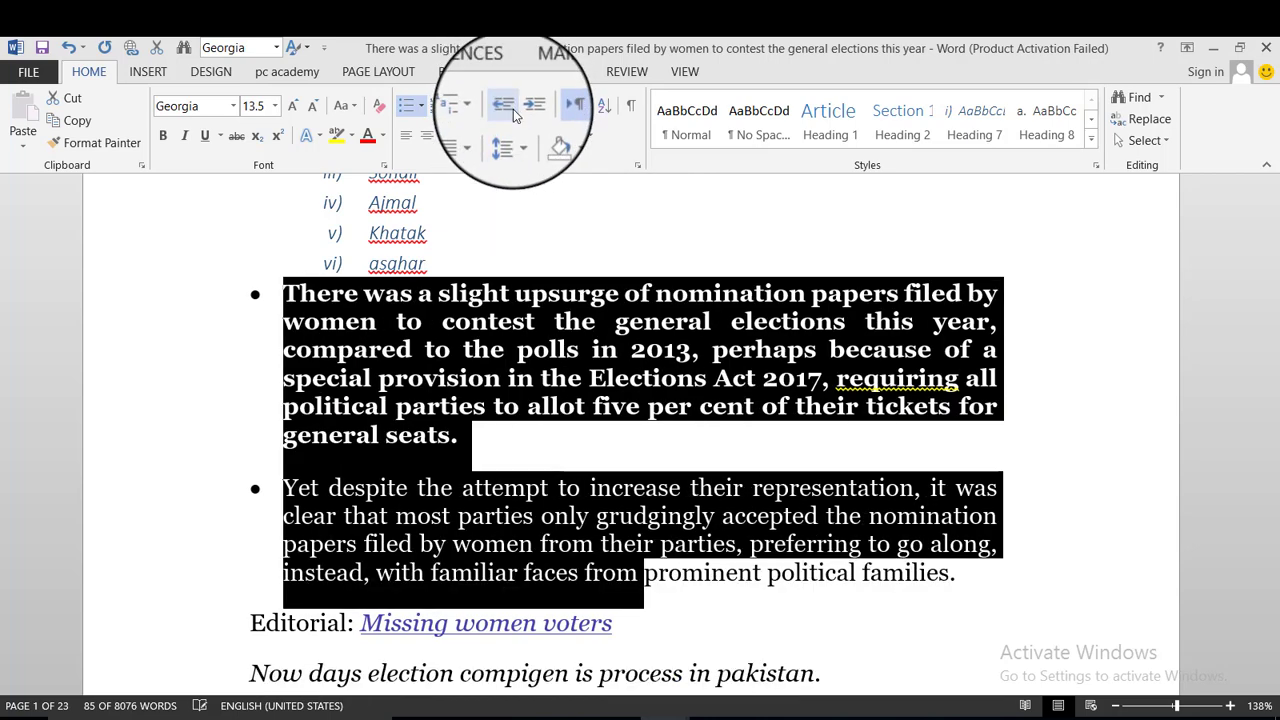
click(530, 118)
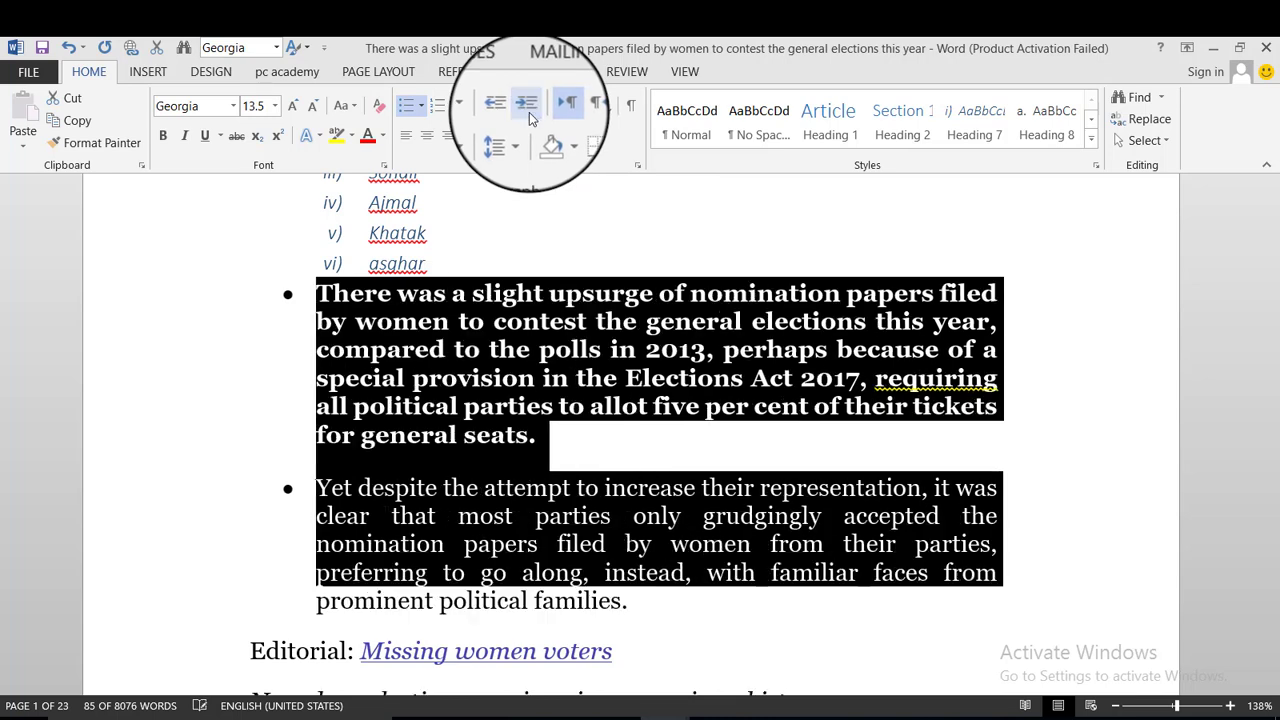
click(530, 118)
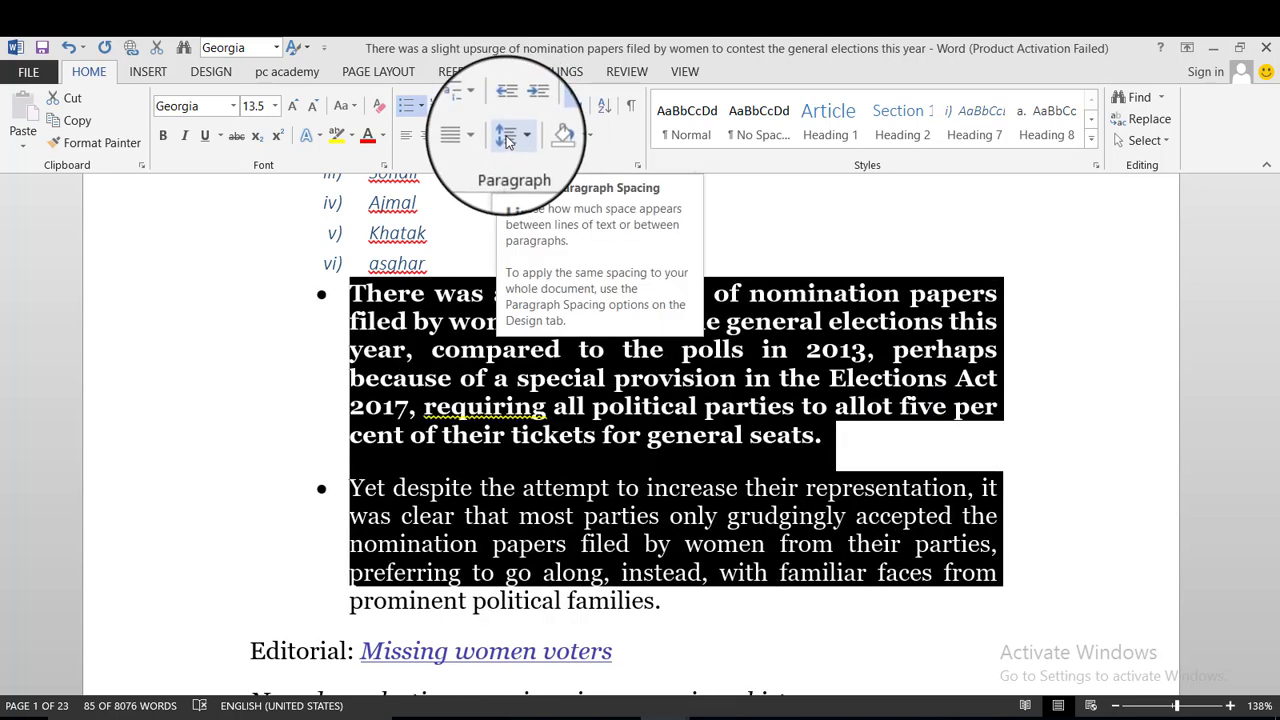
Open the Paragraph dialog through Line Spacing Options for the bulleted paragraphs.
click(518, 139)
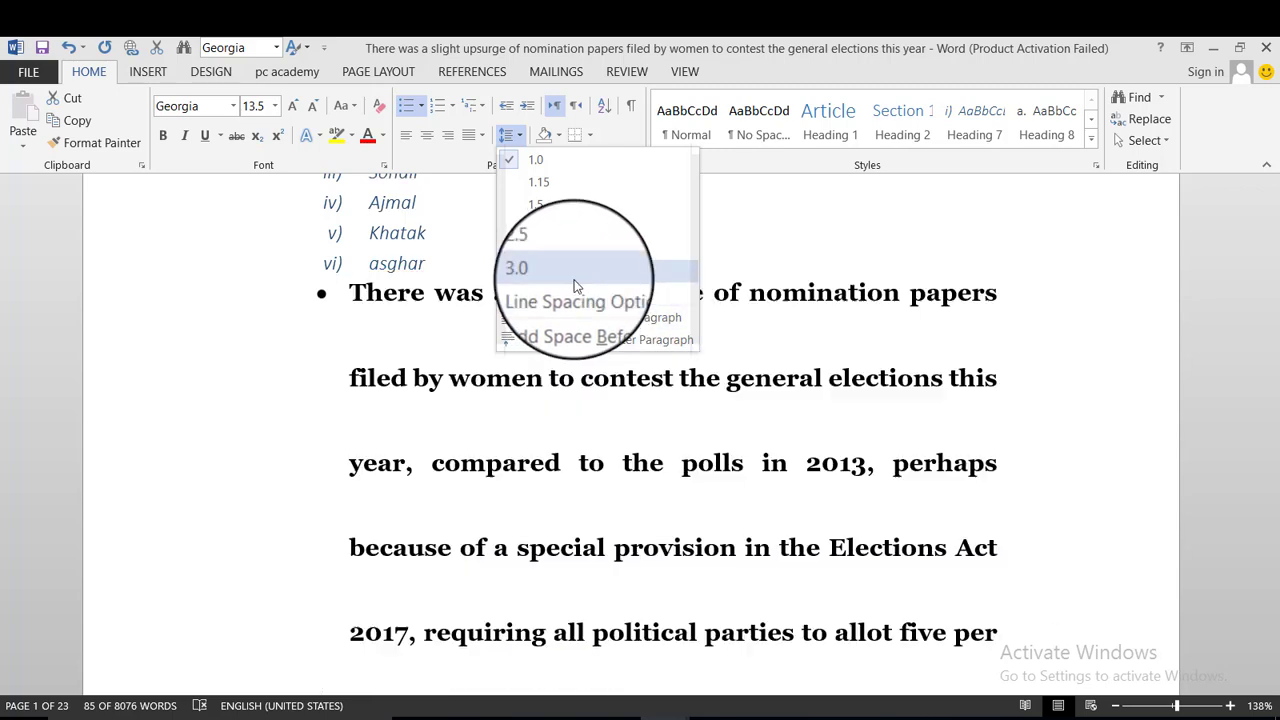
click(569, 297)
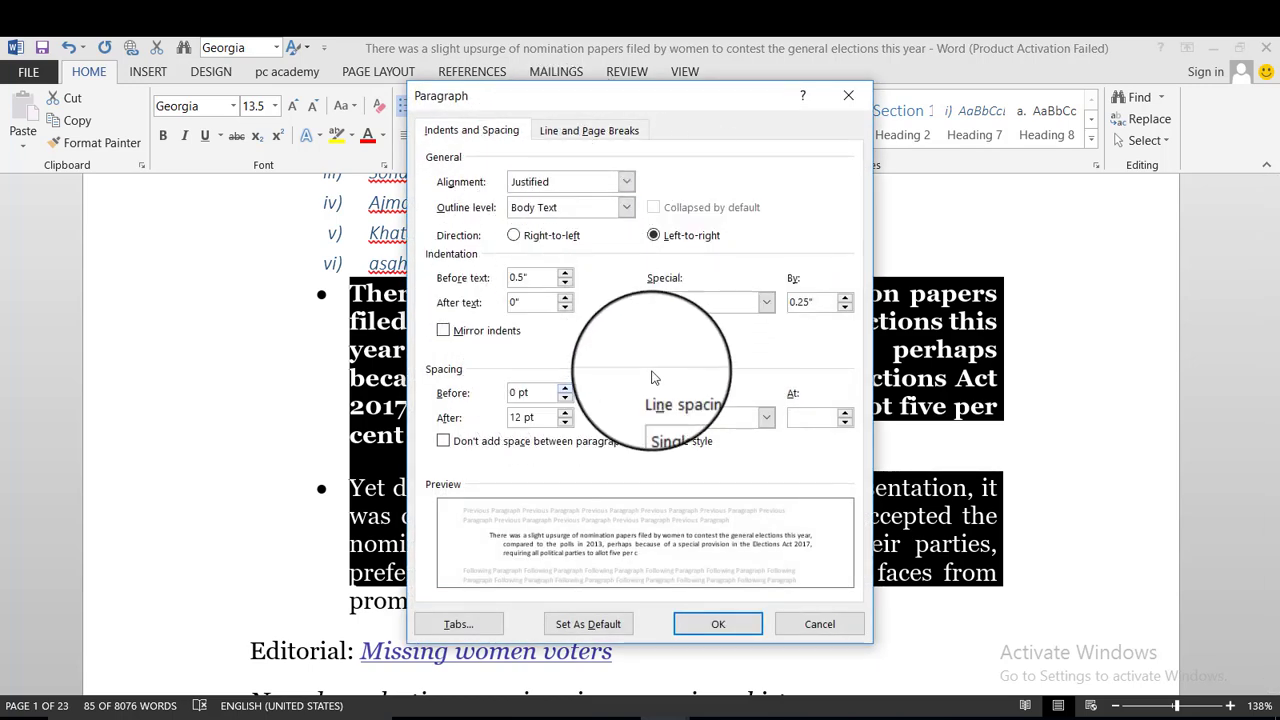
Turn on Page break before and turn off Suppress line numbers, then apply.
click(627, 181)
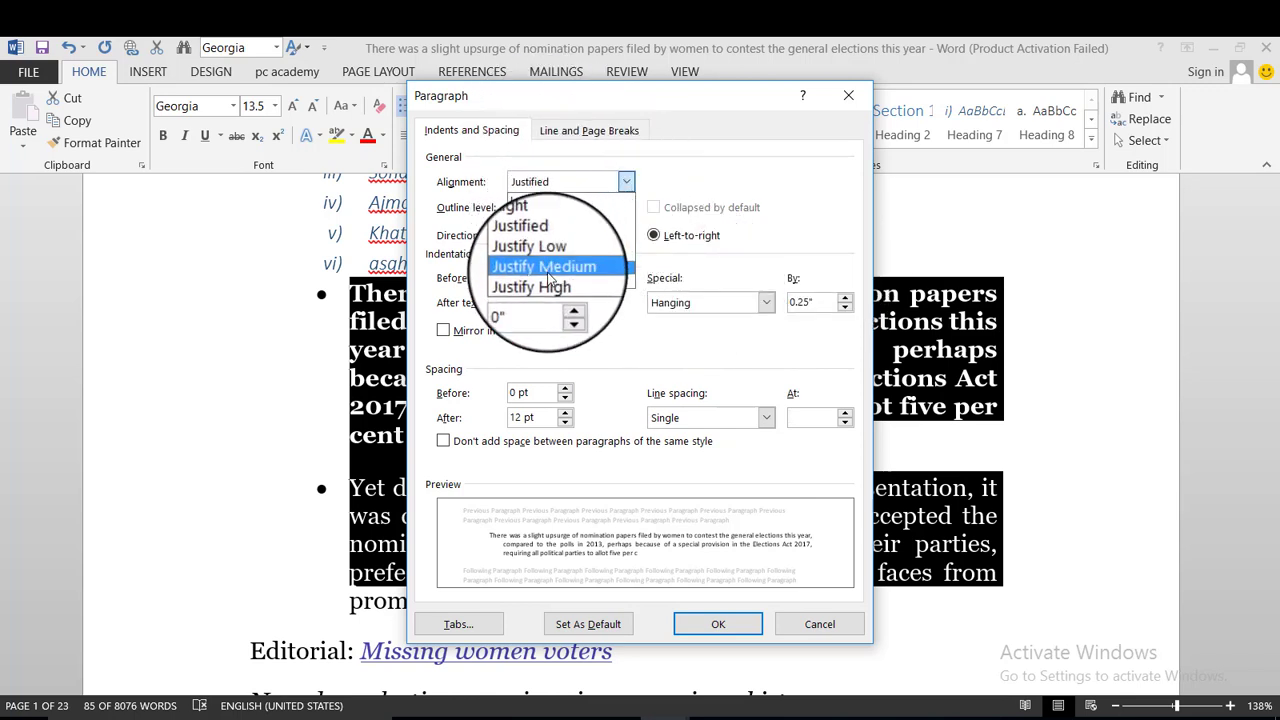
click(589, 130)
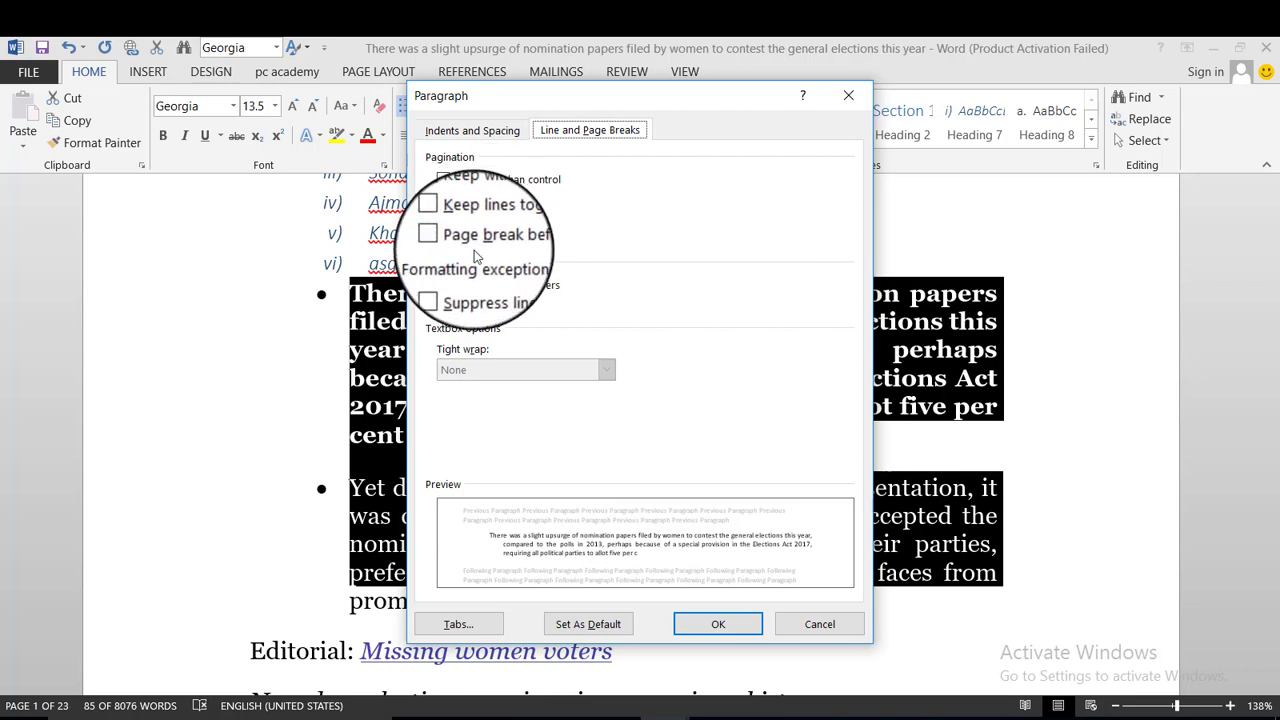
click(504, 247)
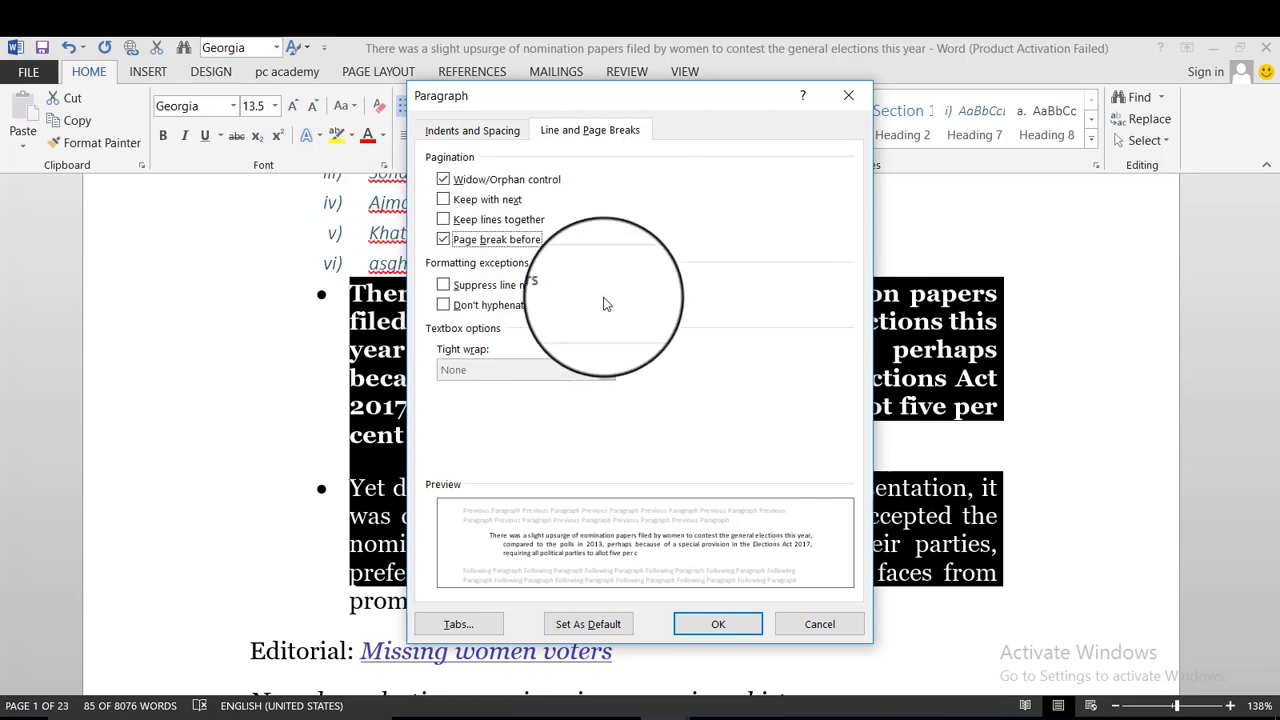
click(468, 285)
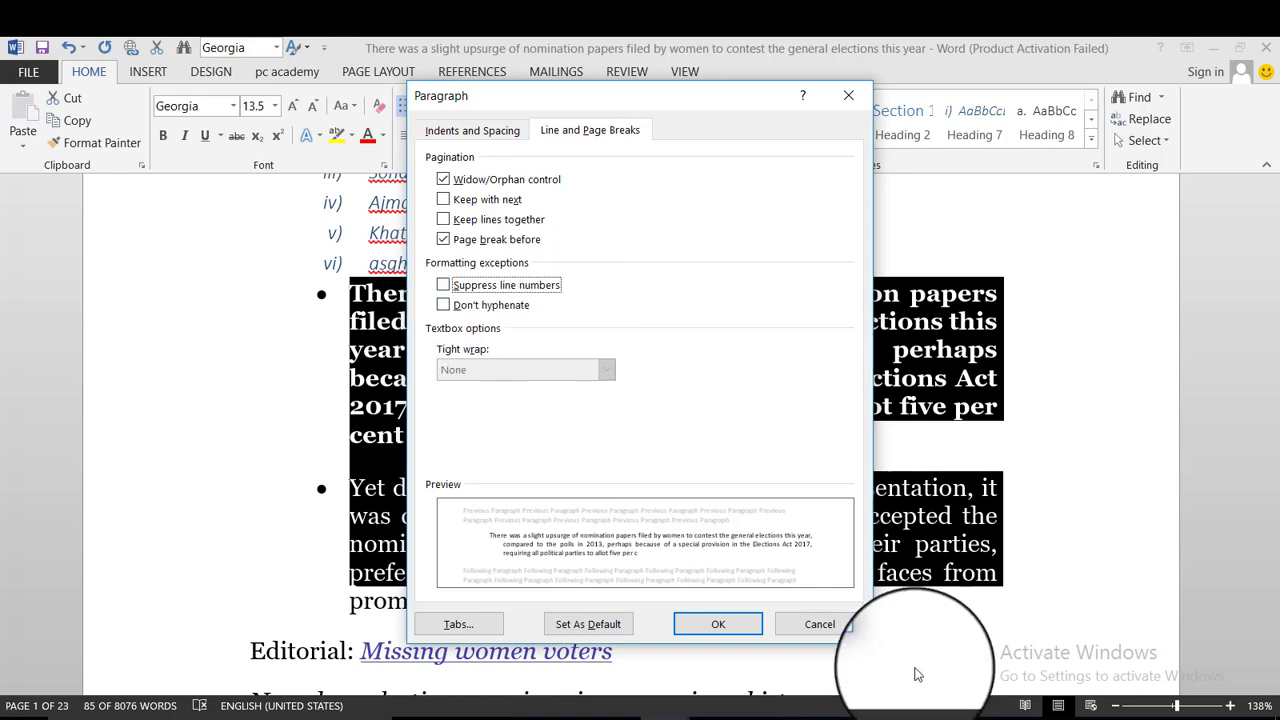
click(716, 624)
scroll(528, 391, down, 4)
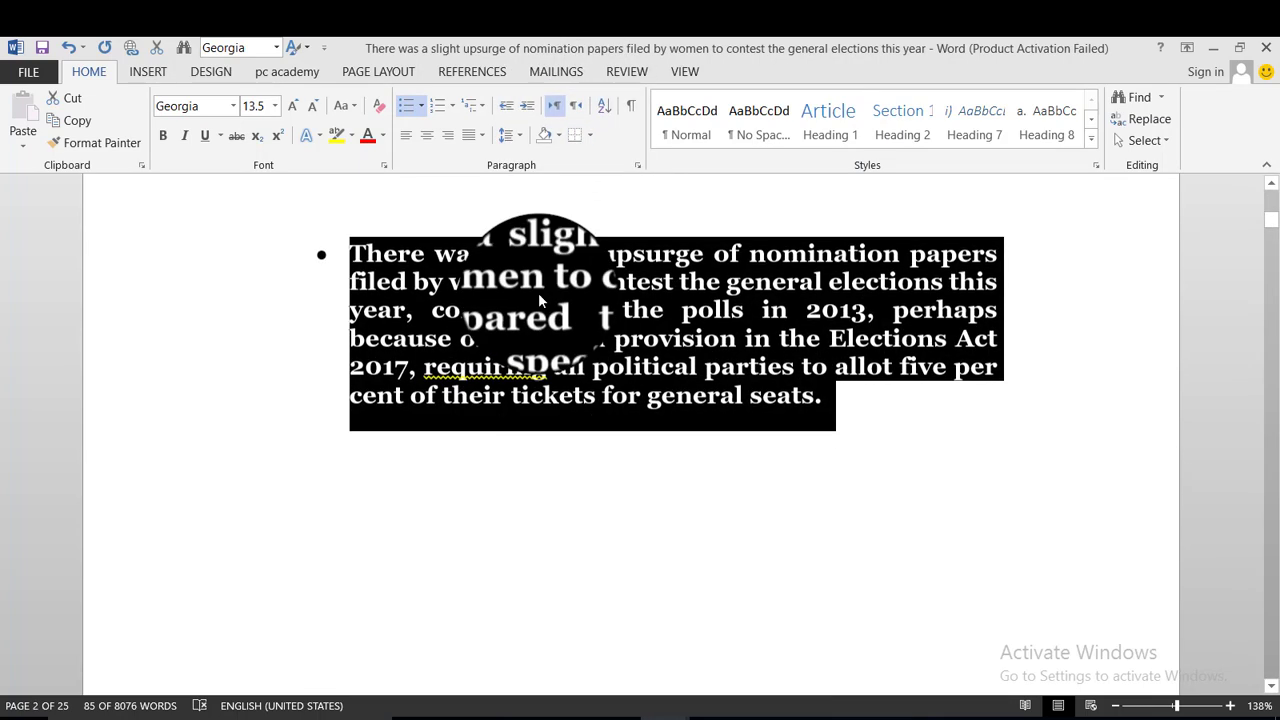
Return to the Home tab and select all the document text with Ctrl+A.
scroll(588, 110, down, 2)
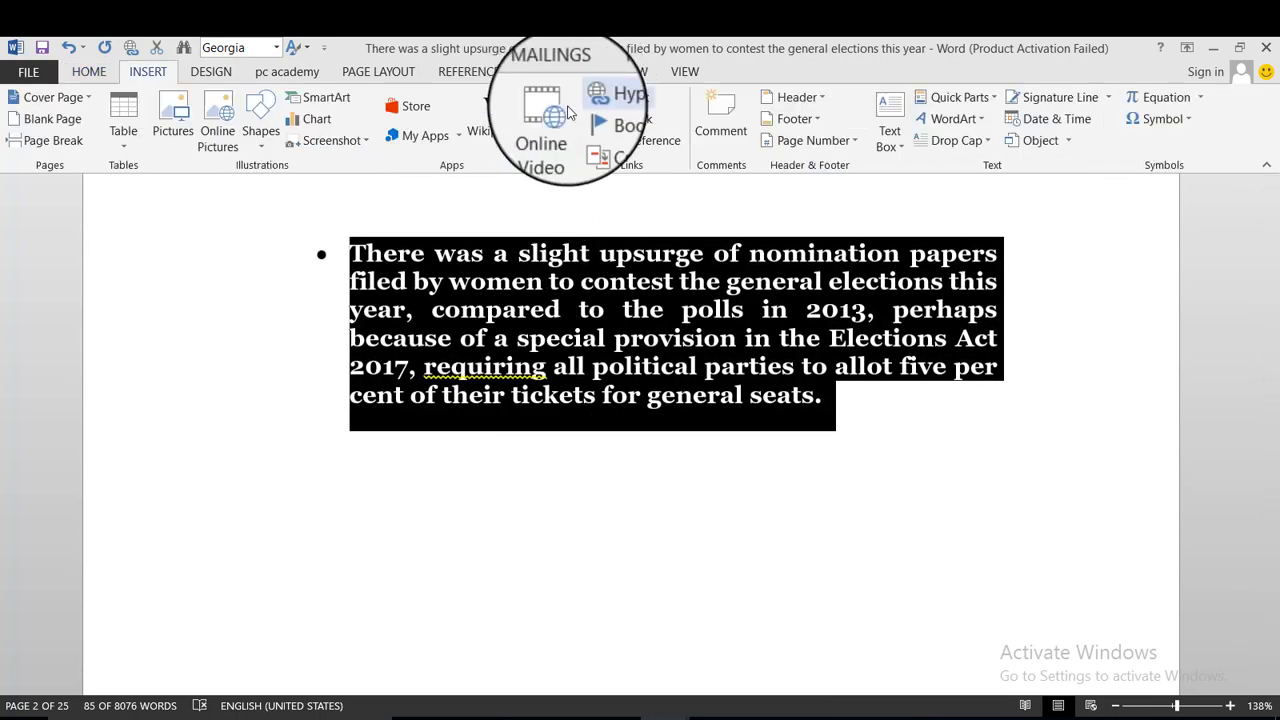
click(88, 71)
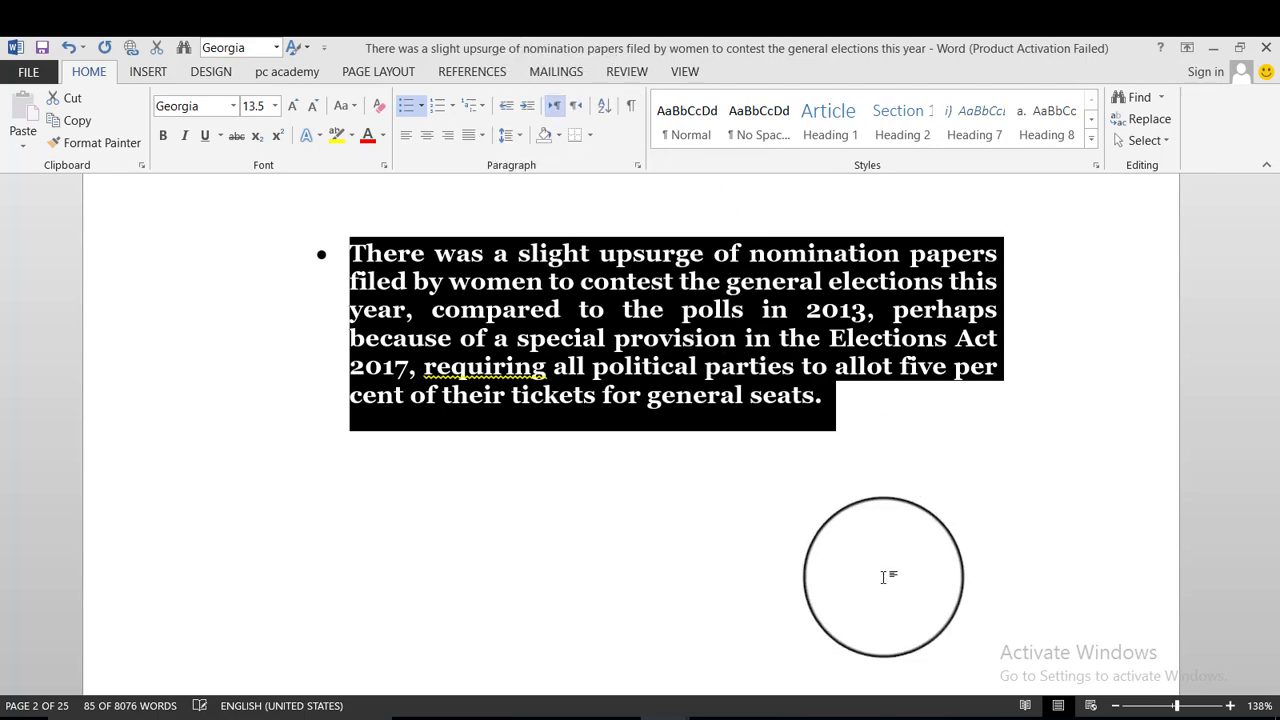
click(841, 385)
scroll(841, 385, down, 10)
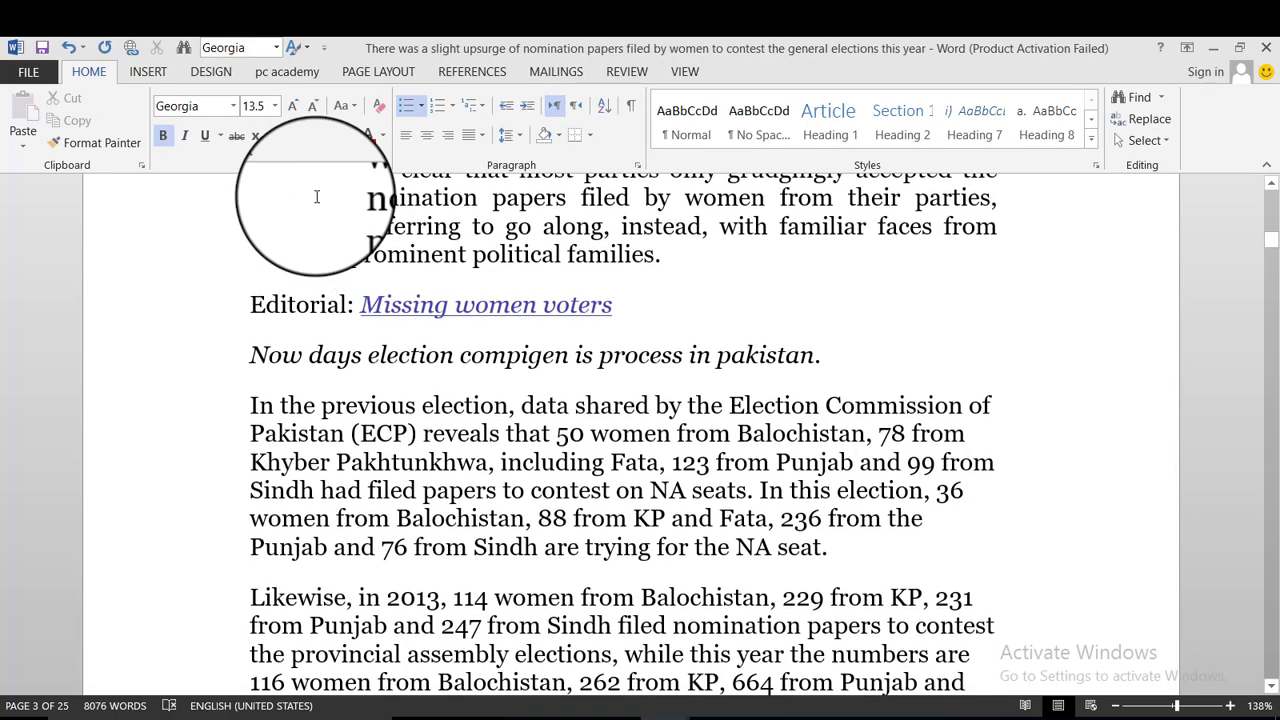
scroll(330, 200, up, 2)
key(ctrl+a)
scroll(520, 640, down, 2)
Make the selected page 3 paragraphs run right-to-left and shade them red.
drag(605, 712, 640, 688)
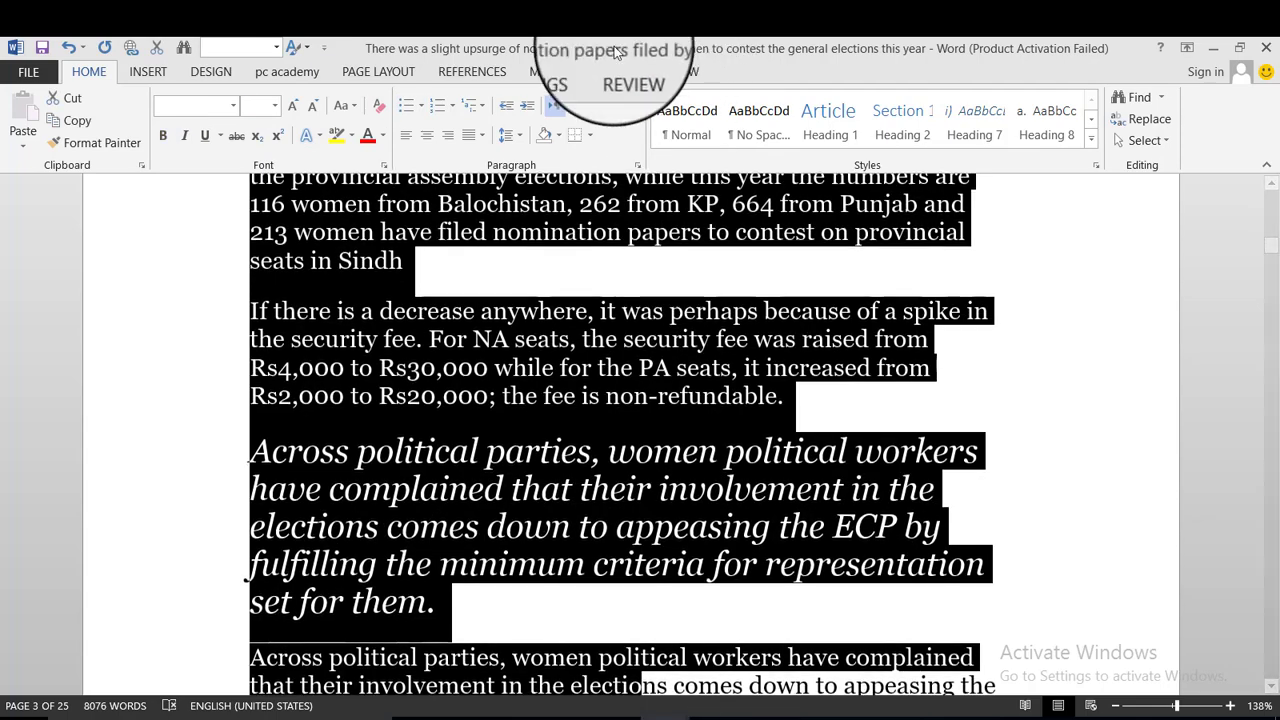
click(581, 108)
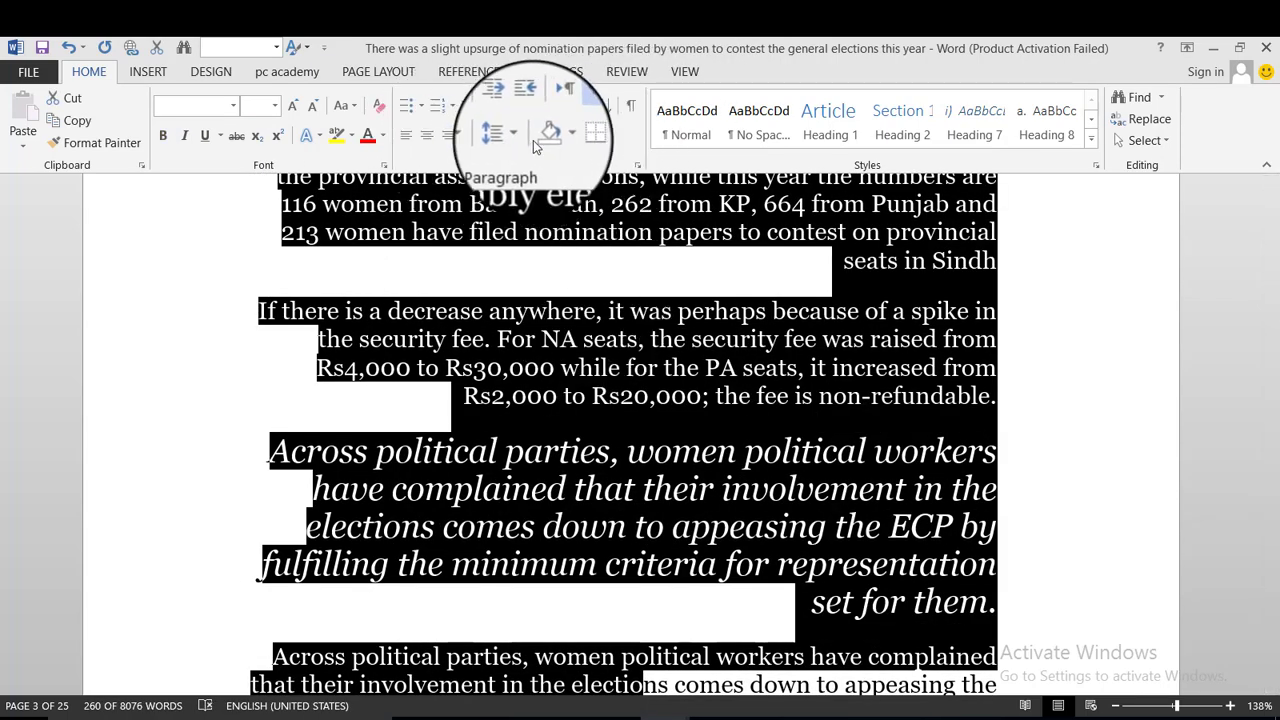
click(558, 140)
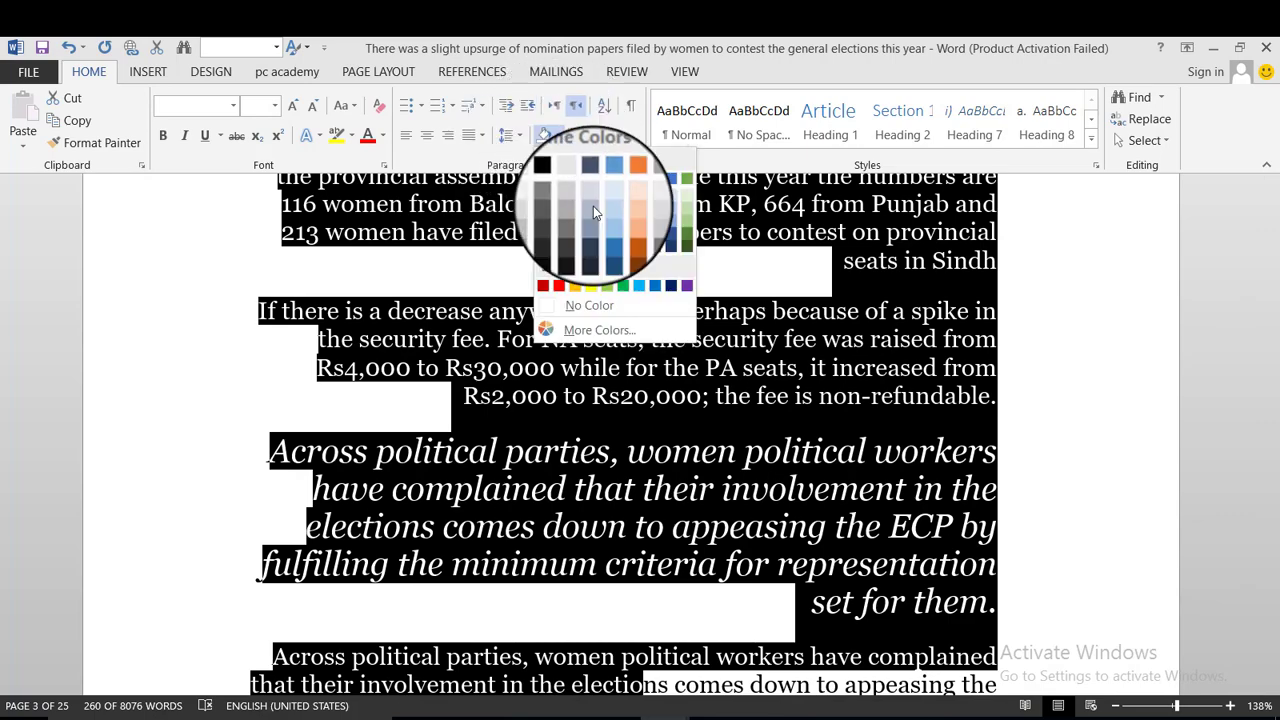
click(562, 290)
key(ctrl+z)
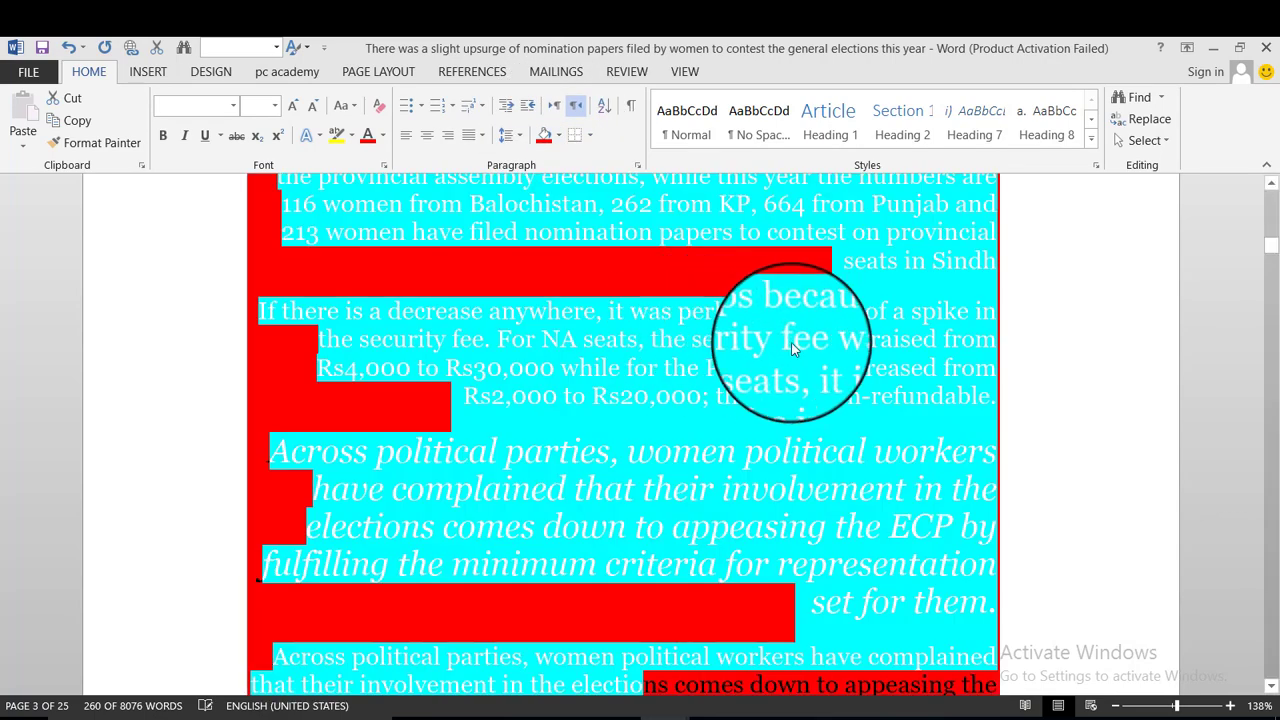
Set the 'Likewise, in 2013' paragraph's shading to No Color, leaving the others red.
scroll(900, 330, up, 1)
click(960, 322)
scroll(850, 330, up, 2)
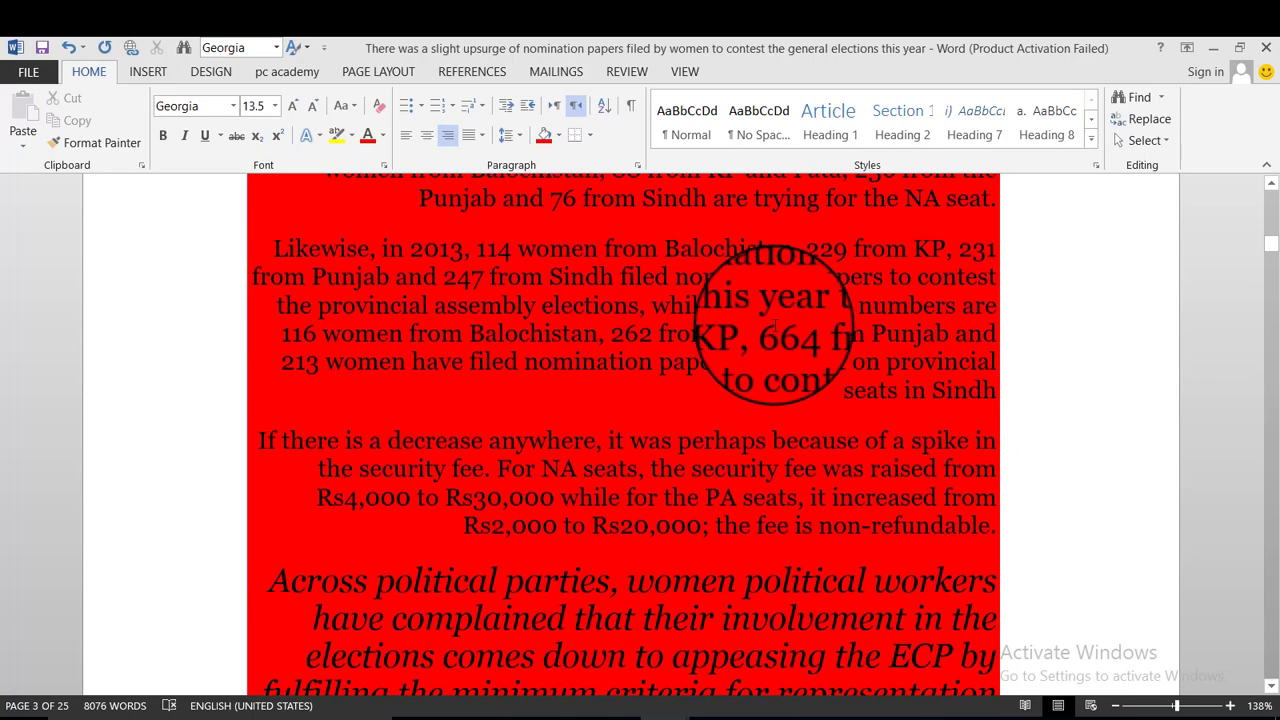
click(778, 333)
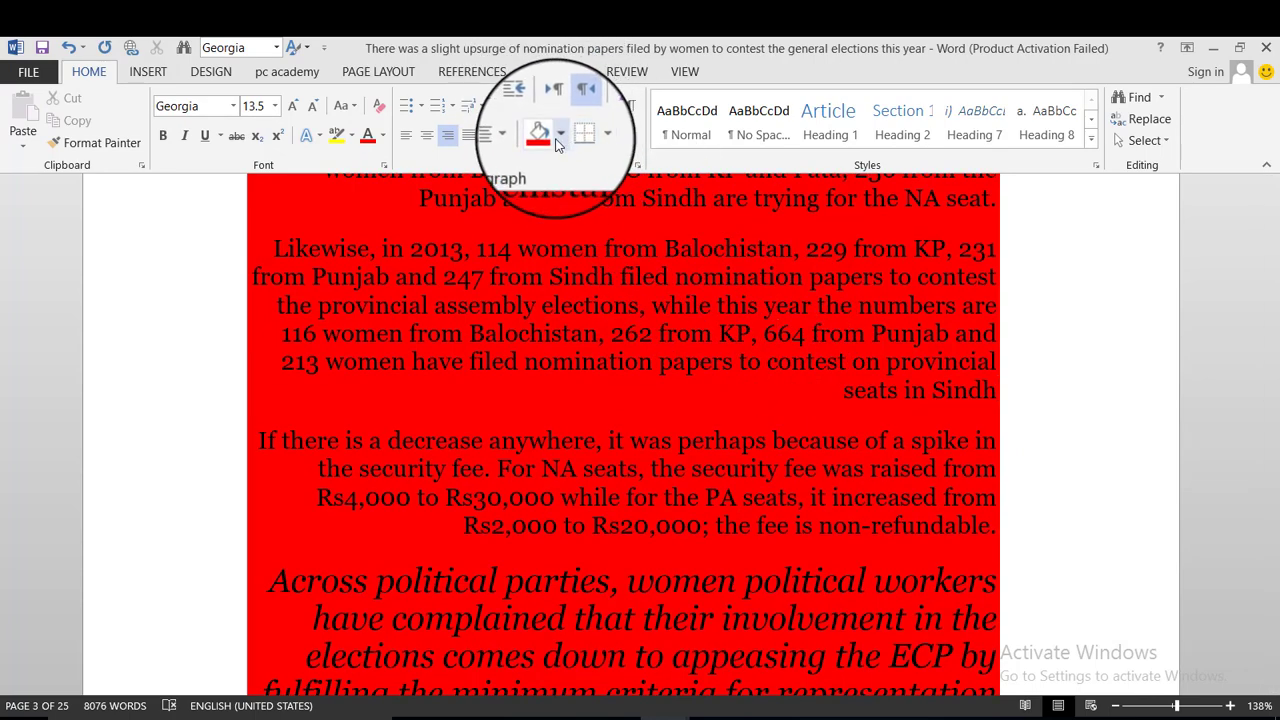
click(558, 138)
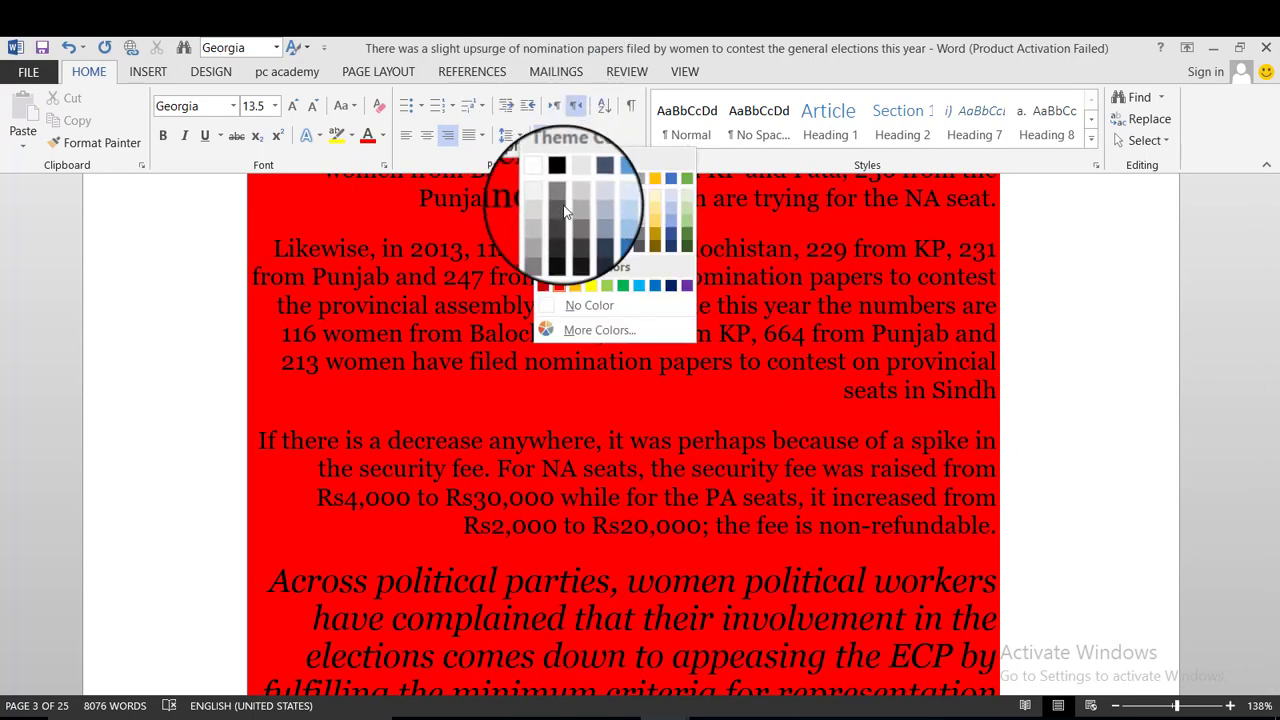
click(585, 302)
scroll(375, 258, up, 4)
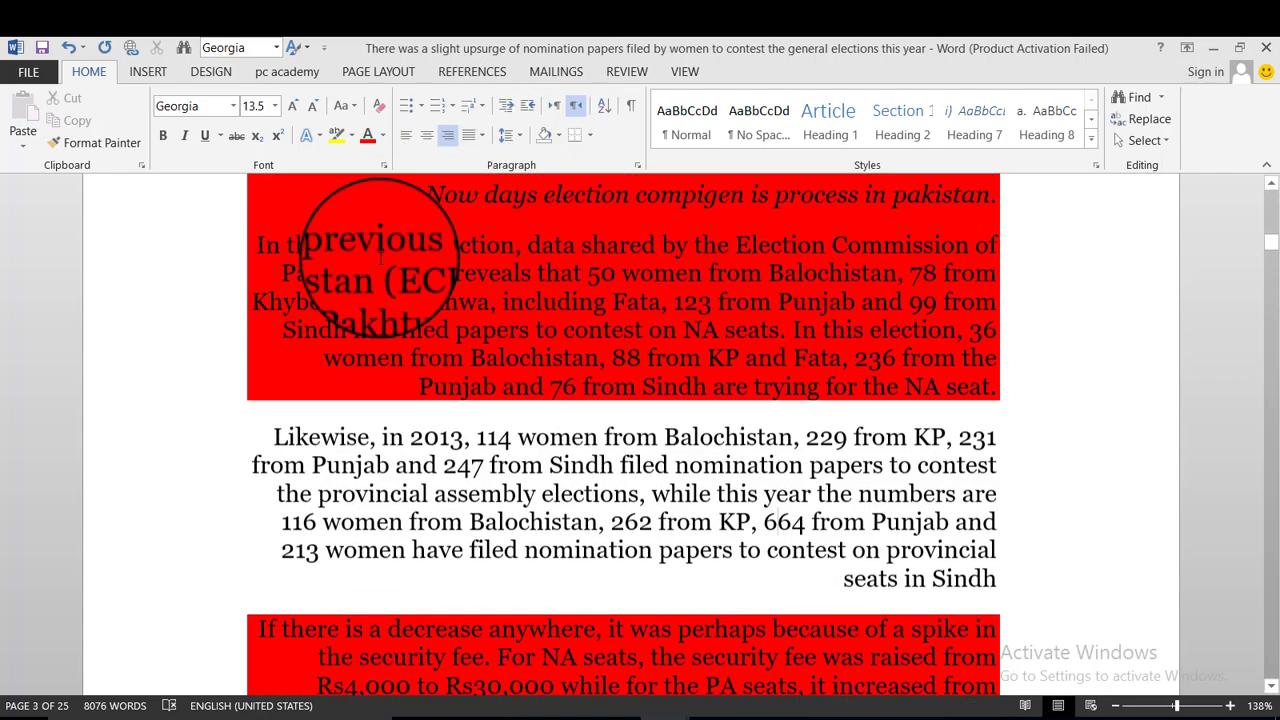
scroll(380, 258, up, 4)
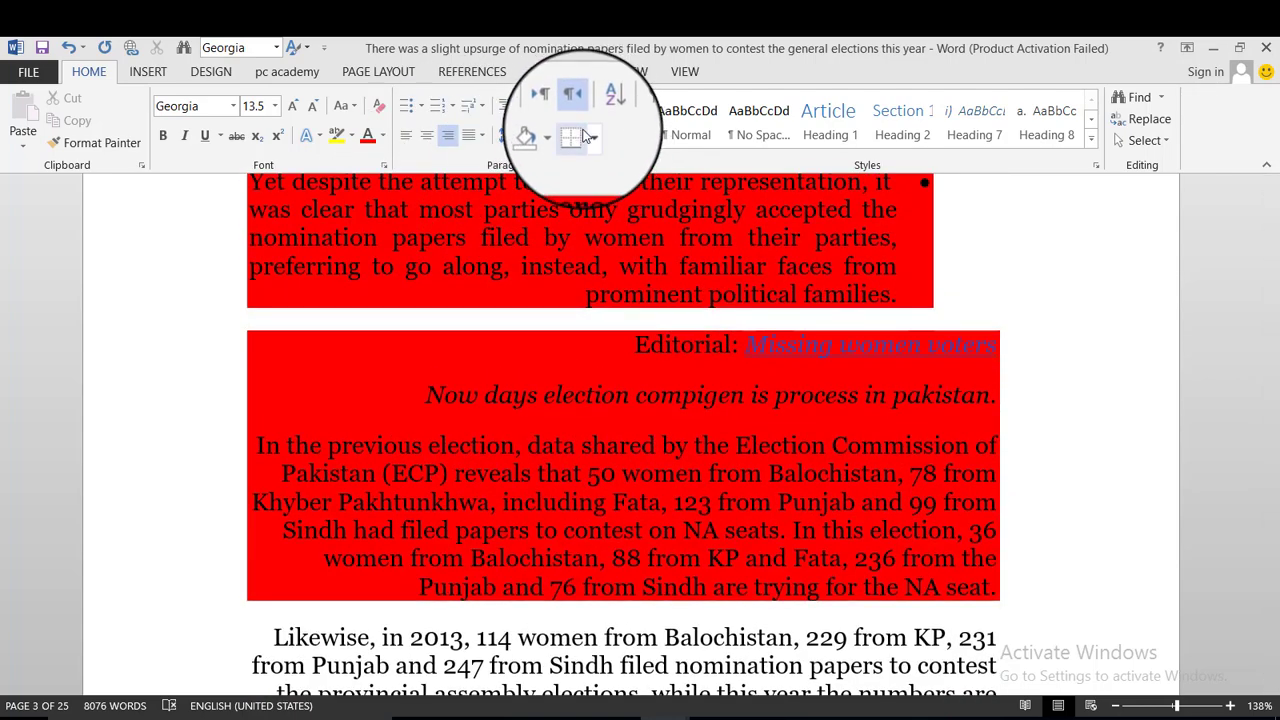
click(586, 142)
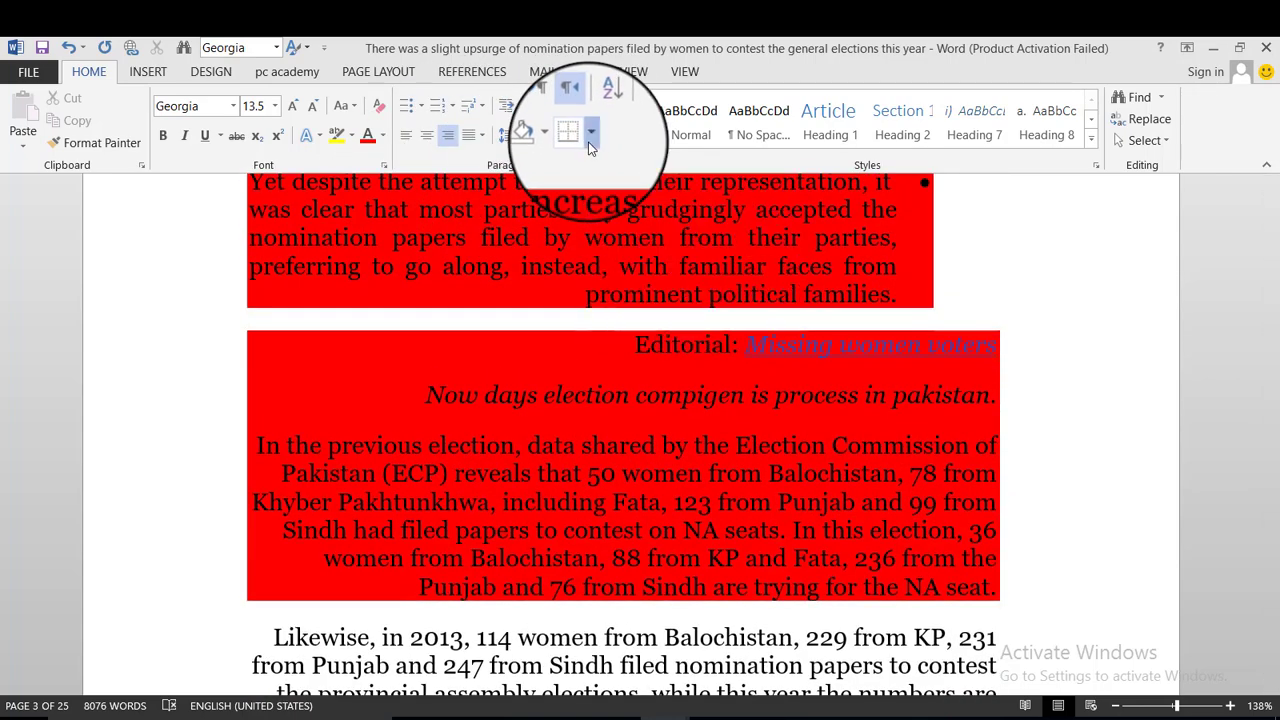
click(171, 271)
Apply All Borders to the paragraphs from 'Yet despite' through the quote.
scroll(200, 278, up, 4)
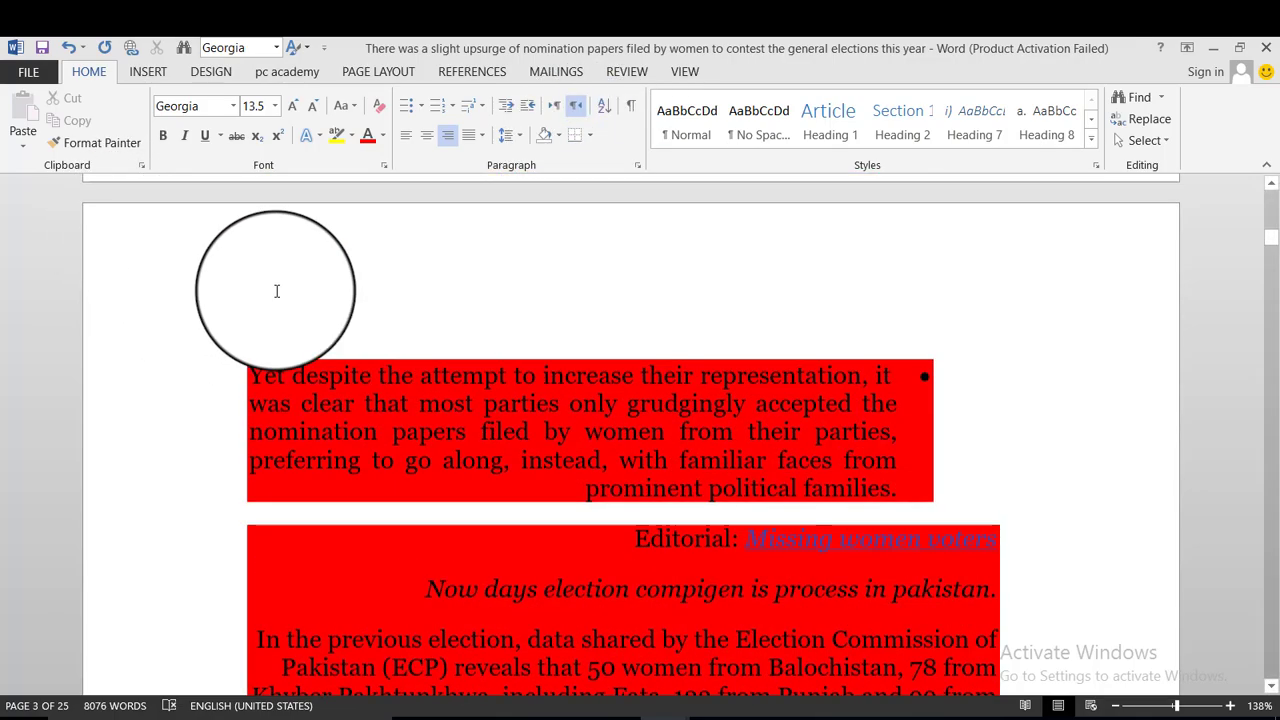
drag(277, 286, 849, 310)
drag(1056, 288, 1056, 288)
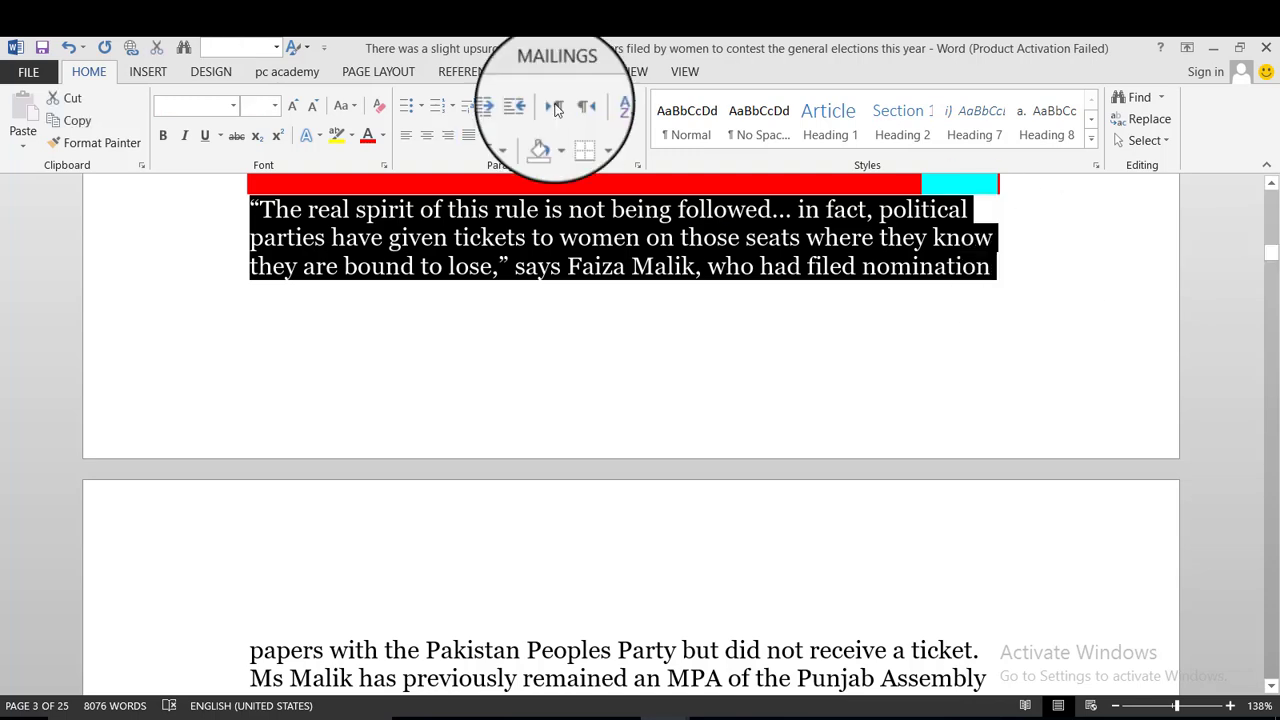
click(591, 137)
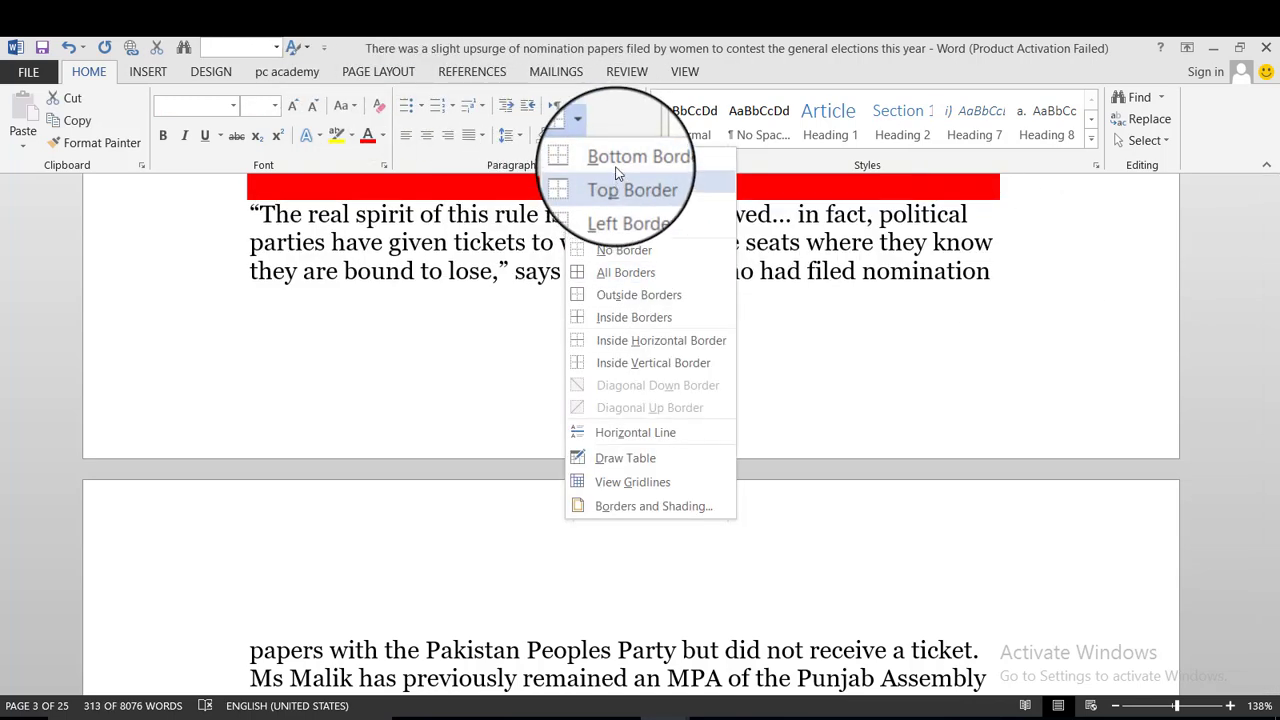
click(612, 278)
Turn on View Gridlines from the Borders list with the caret in the fee paragraph.
click(1072, 303)
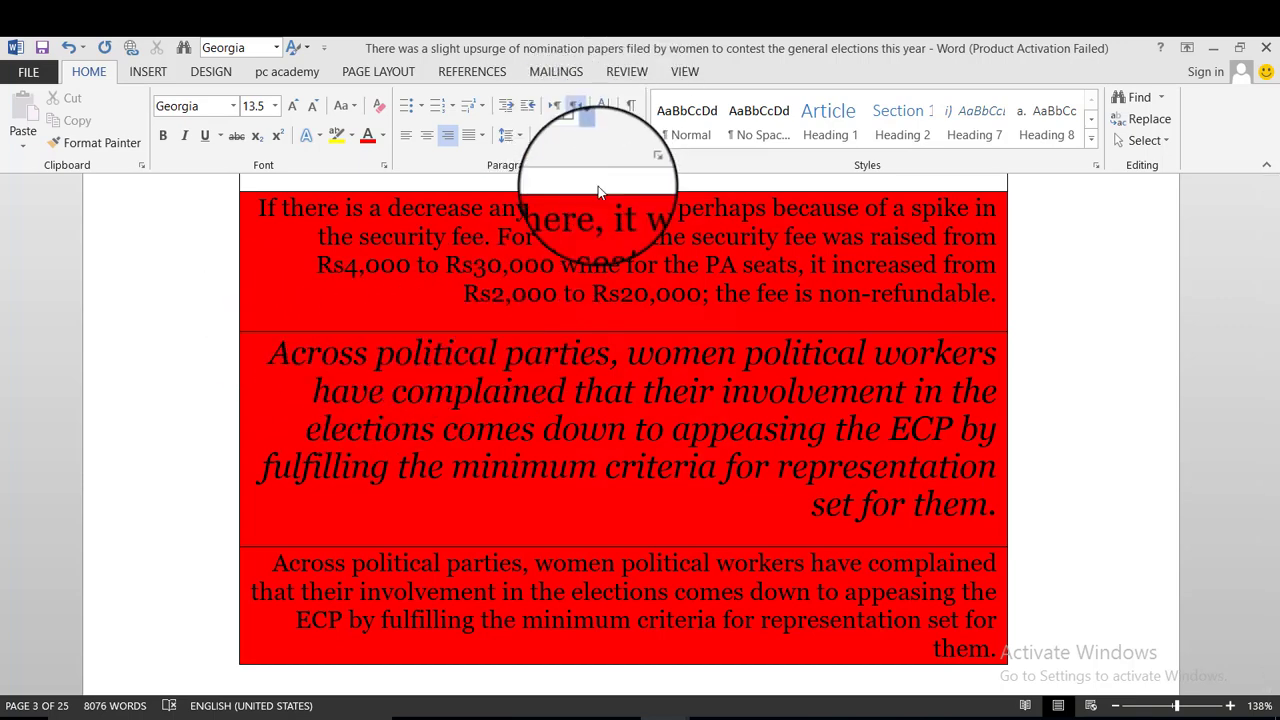
click(591, 135)
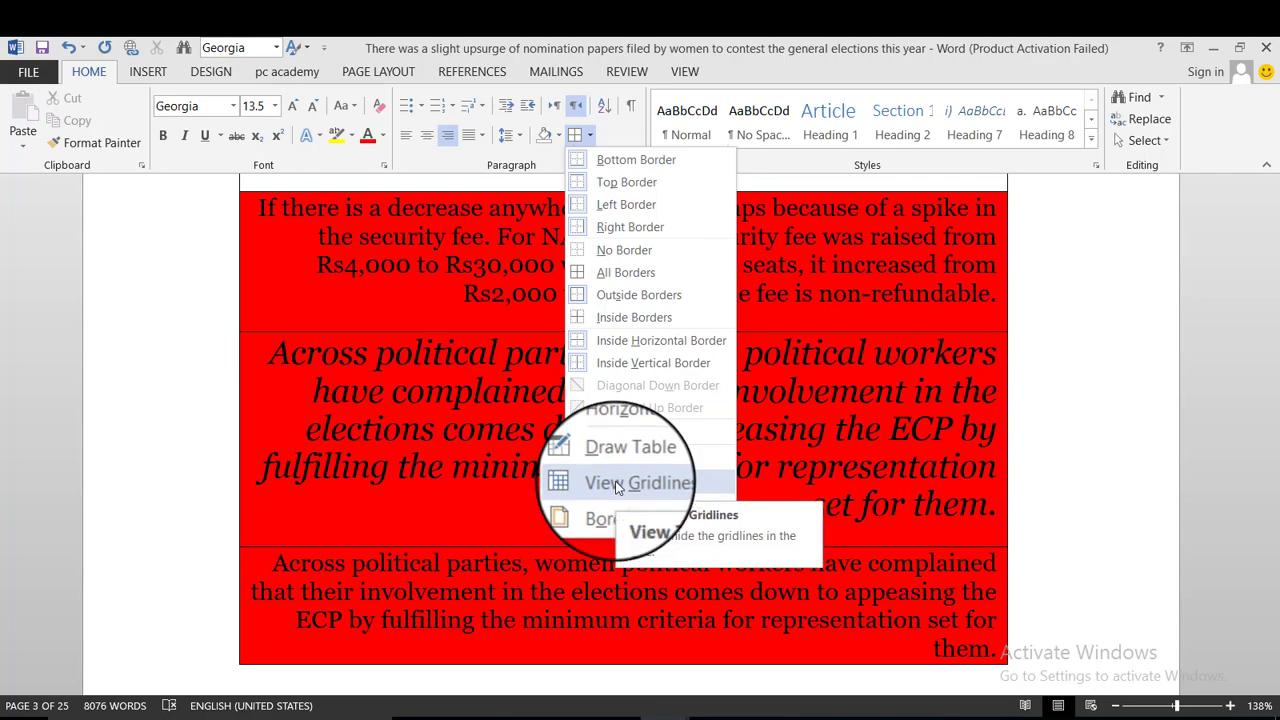
click(617, 487)
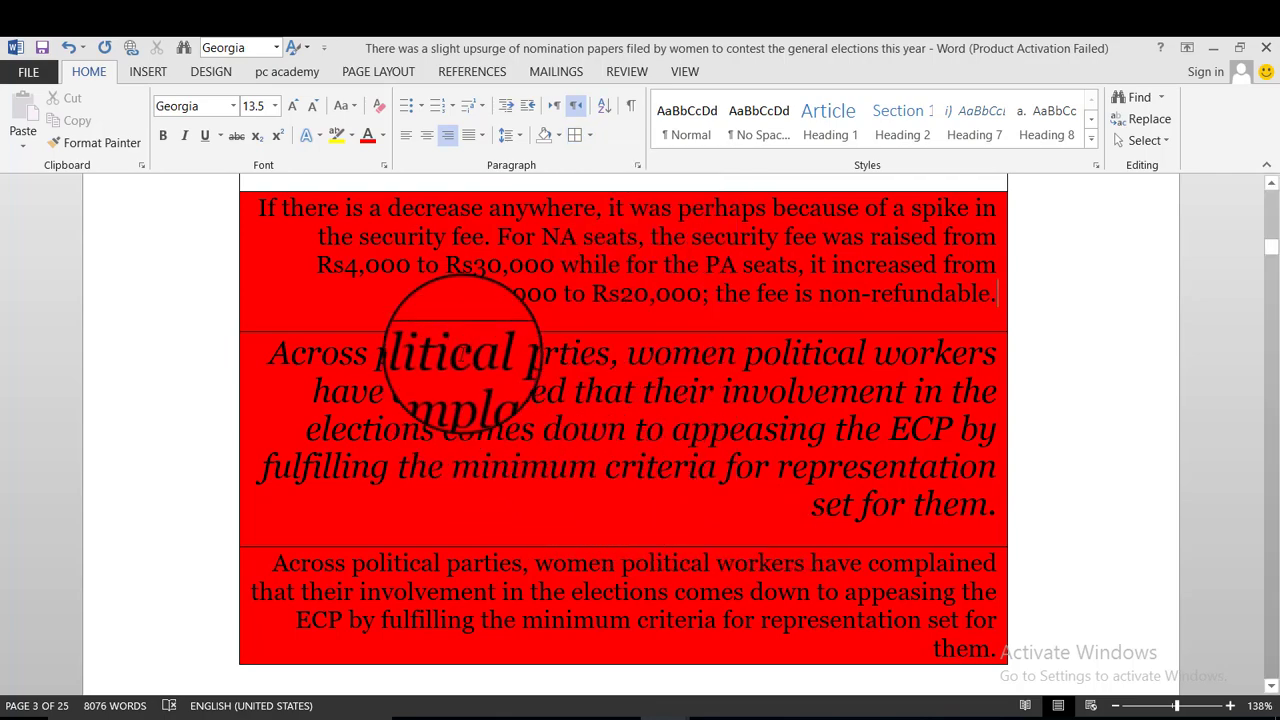
scroll(300, 300, up, 5)
scroll(315, 313, up, 8)
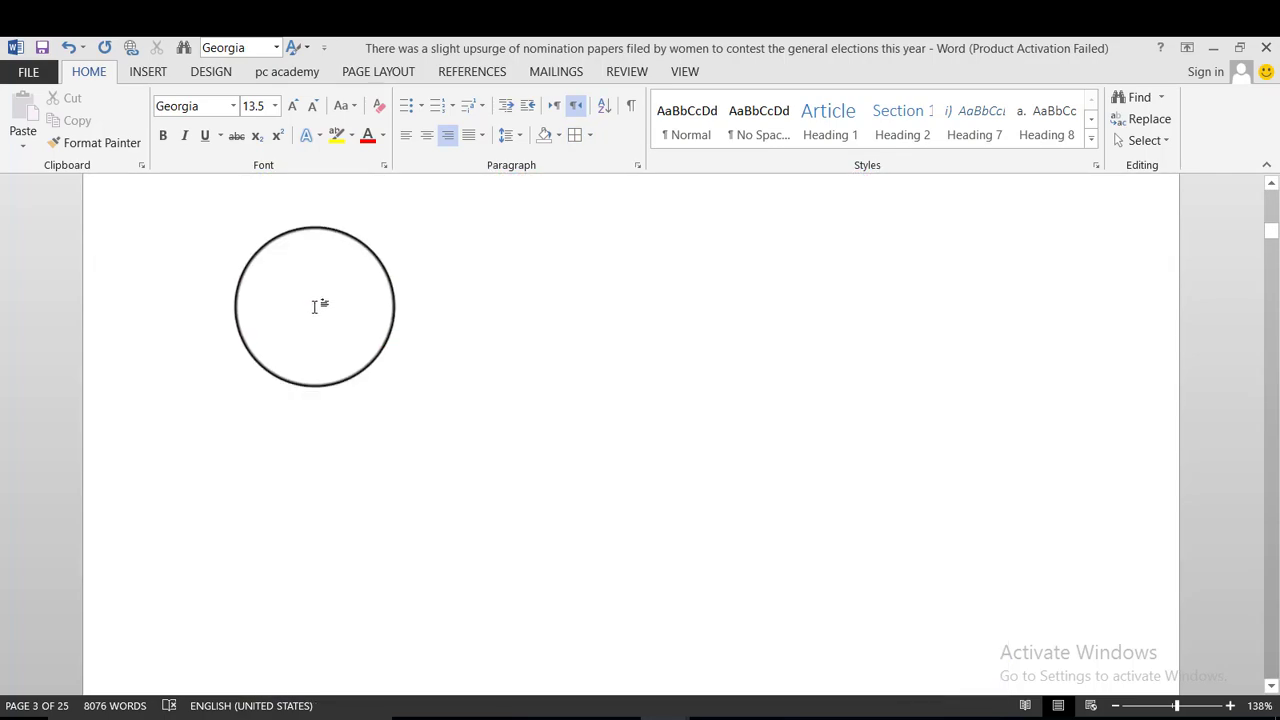
Select the quoted remarks through 'win either.' and bring up the Borders options list.
scroll(314, 306, down, 10)
drag(1268, 240, 1271, 350)
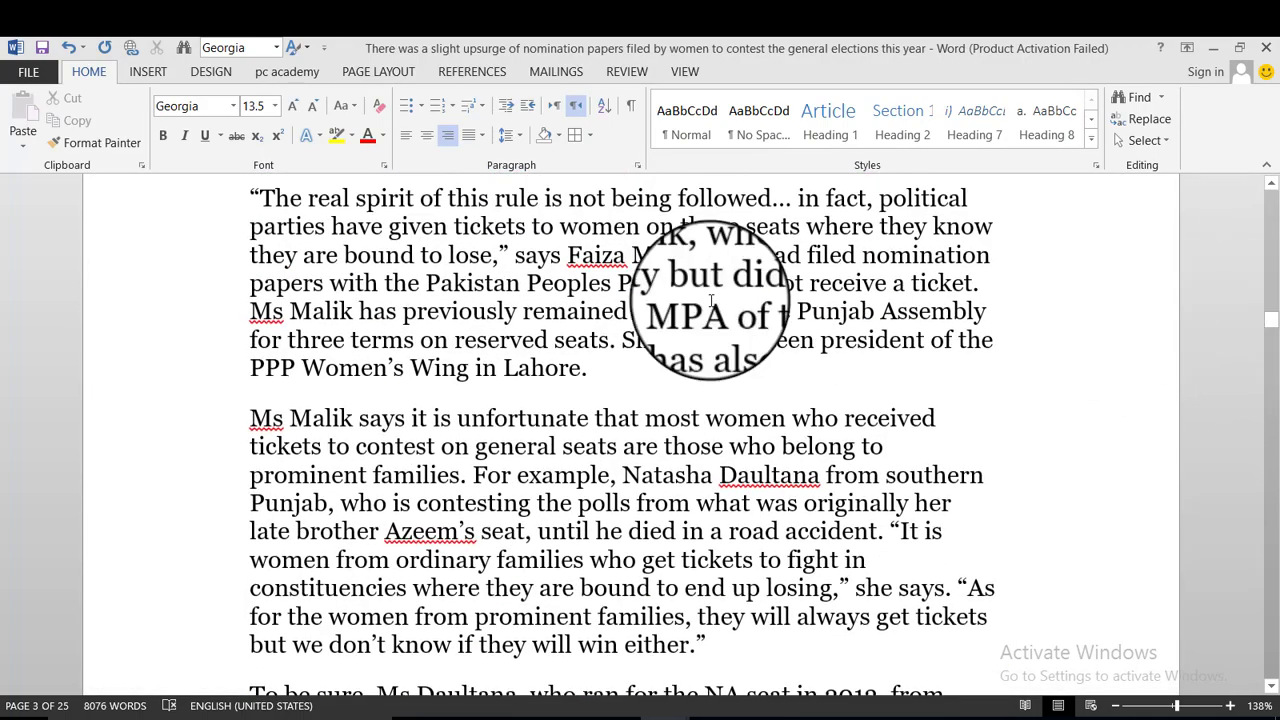
drag(262, 198, 706, 645)
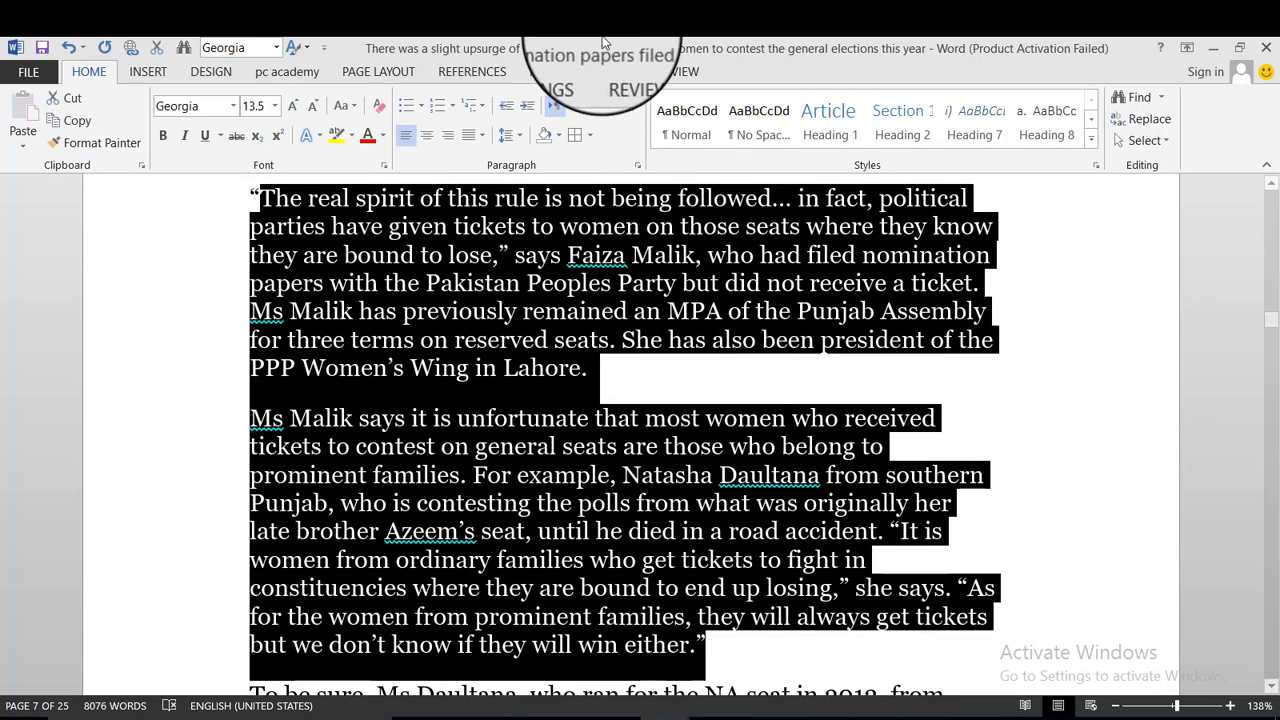
click(591, 137)
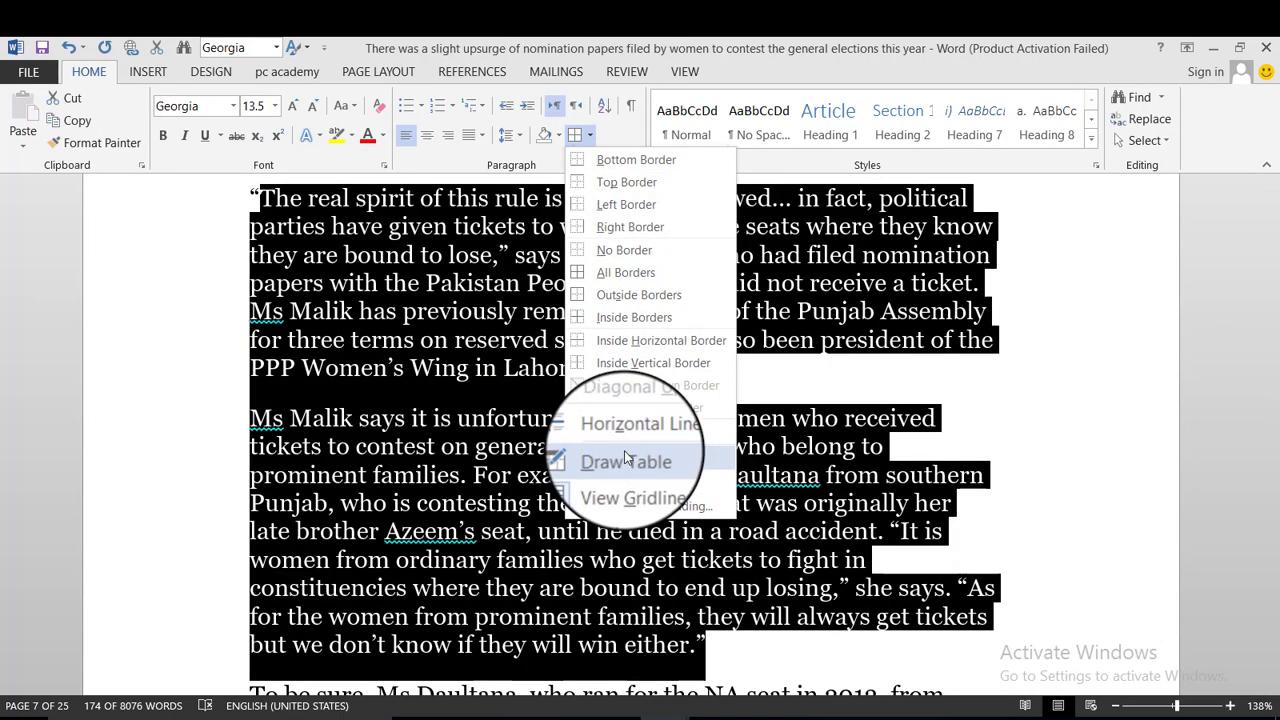
Toggle the gridline display, then reselect the paragraphs up from the quote's end.
click(625, 497)
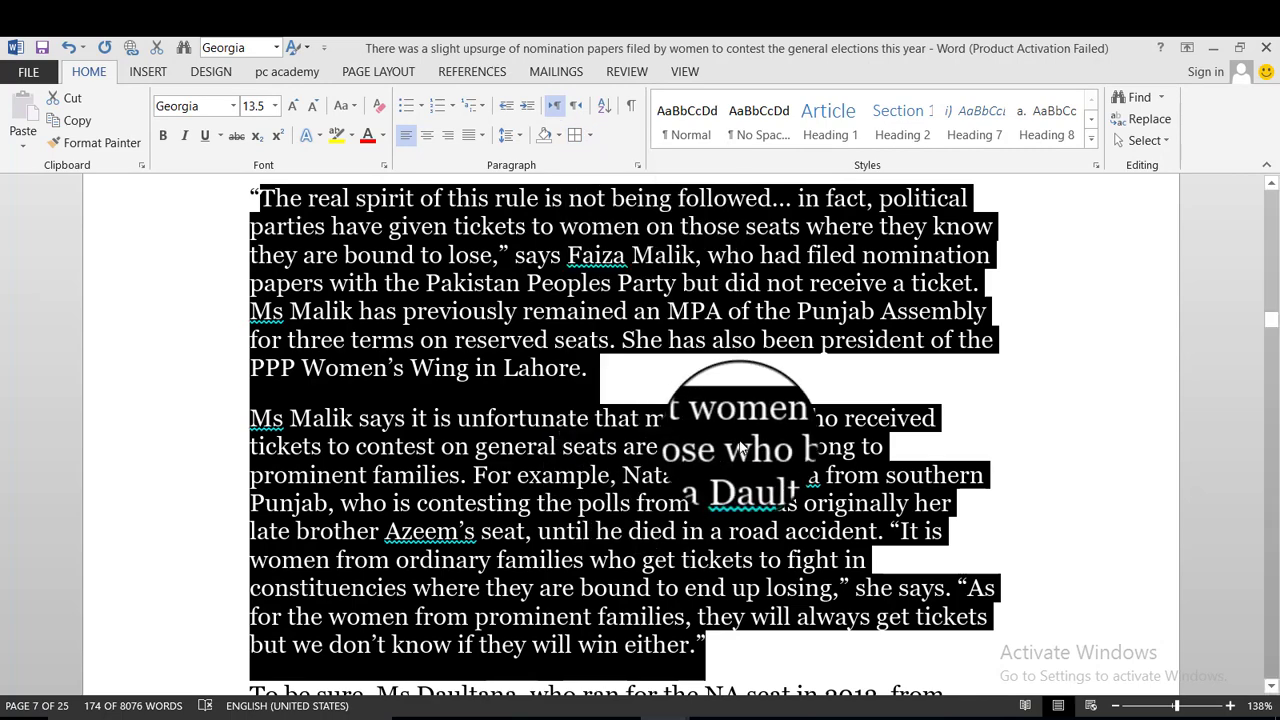
click(710, 370)
drag(705, 660, 354, 665)
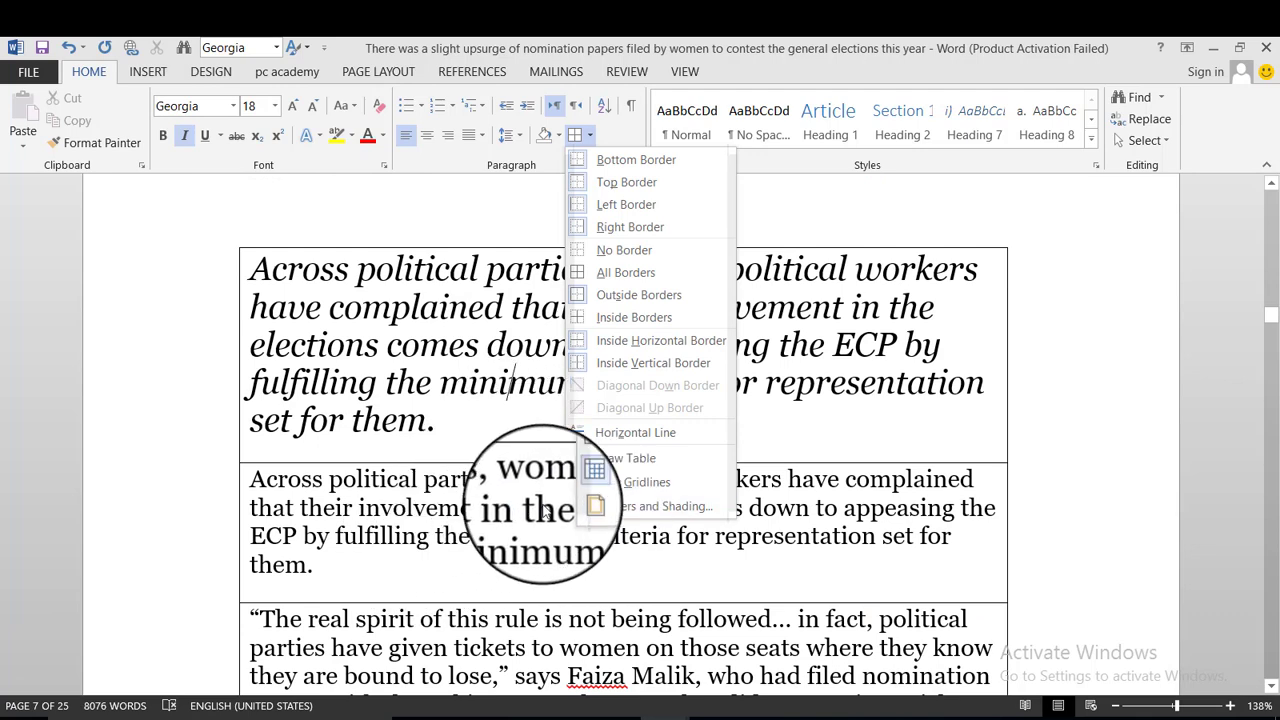
In Borders and Shading, set up a thick 3 pt, Light Blue, 3-D paragraph border.
click(618, 496)
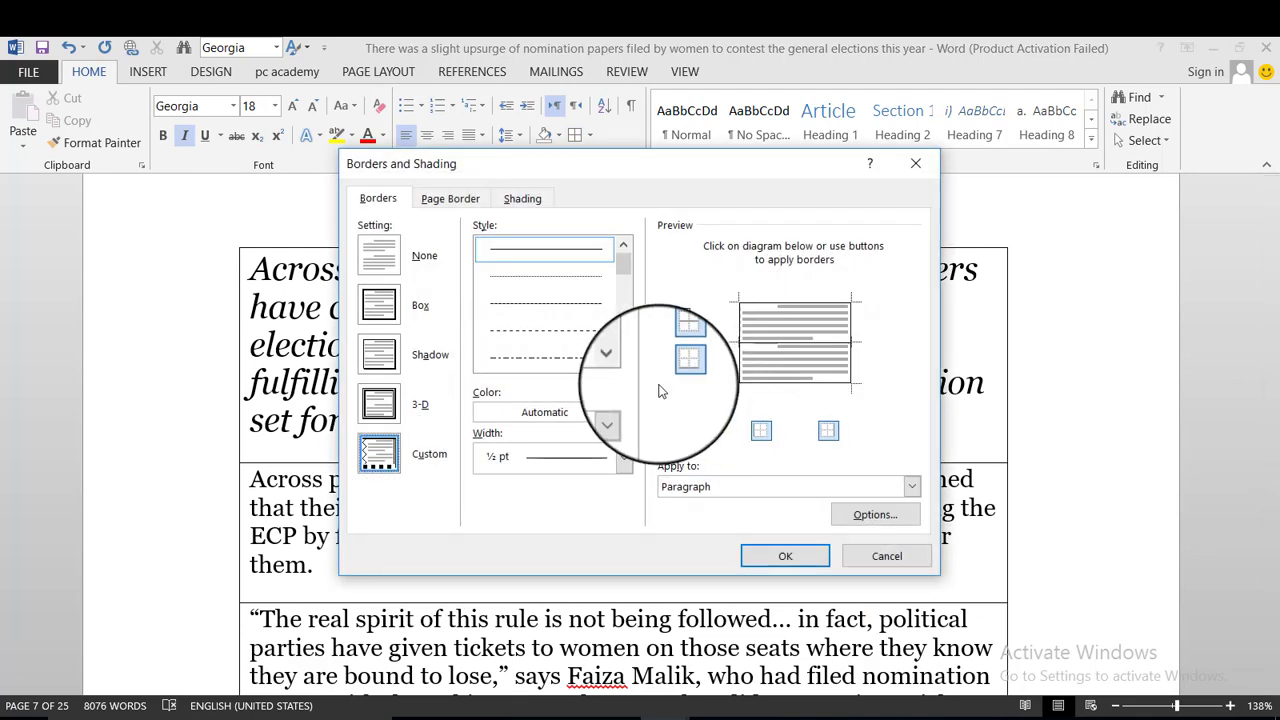
scroll(622, 312, down, 5)
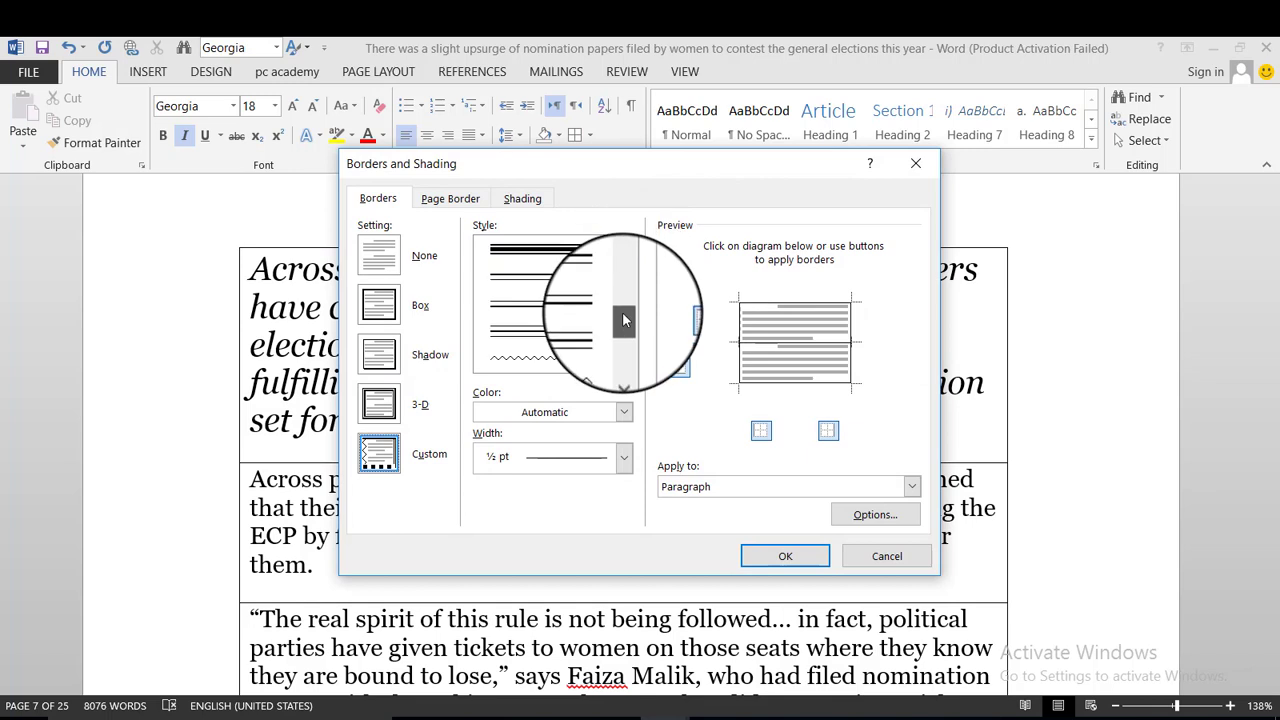
click(545, 358)
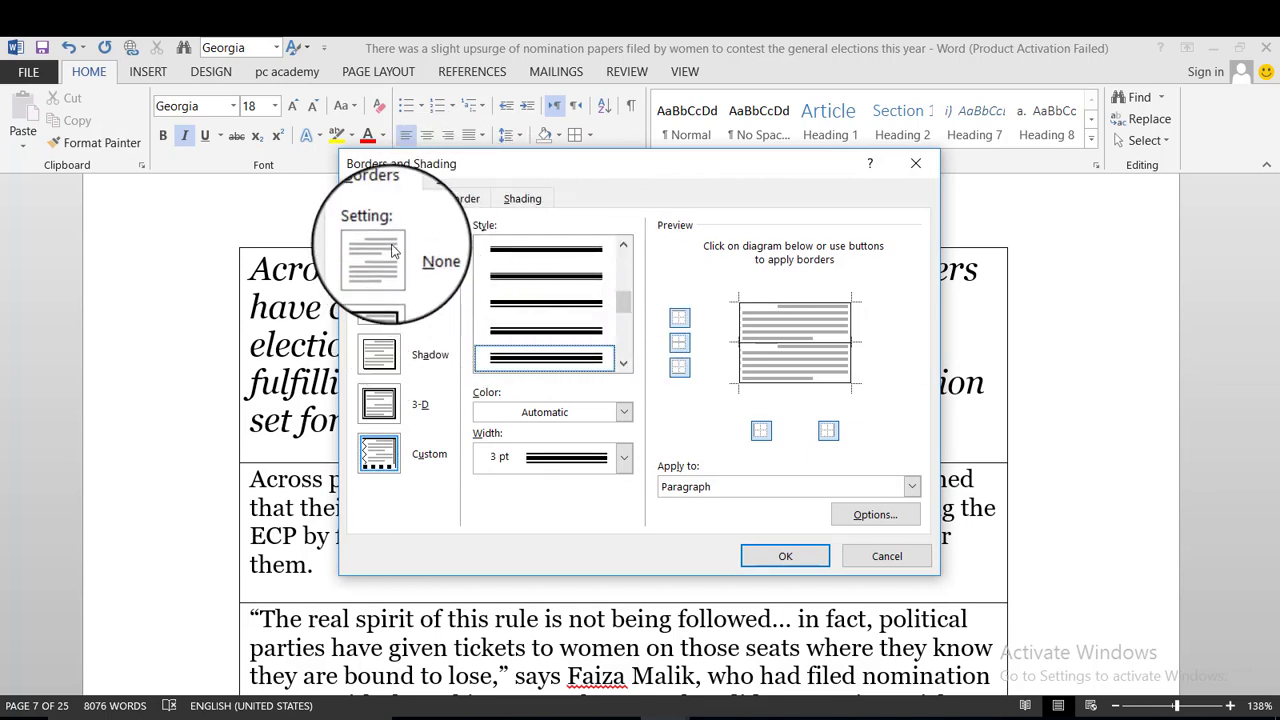
click(388, 300)
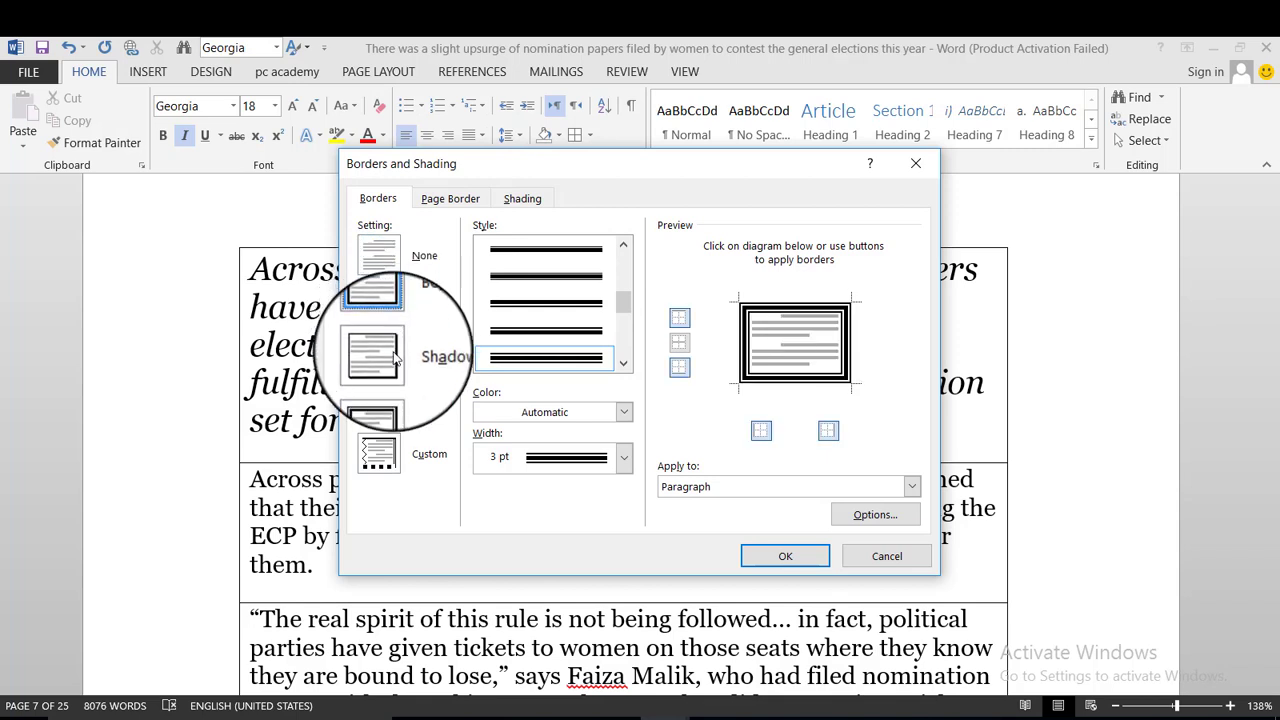
click(390, 356)
click(380, 404)
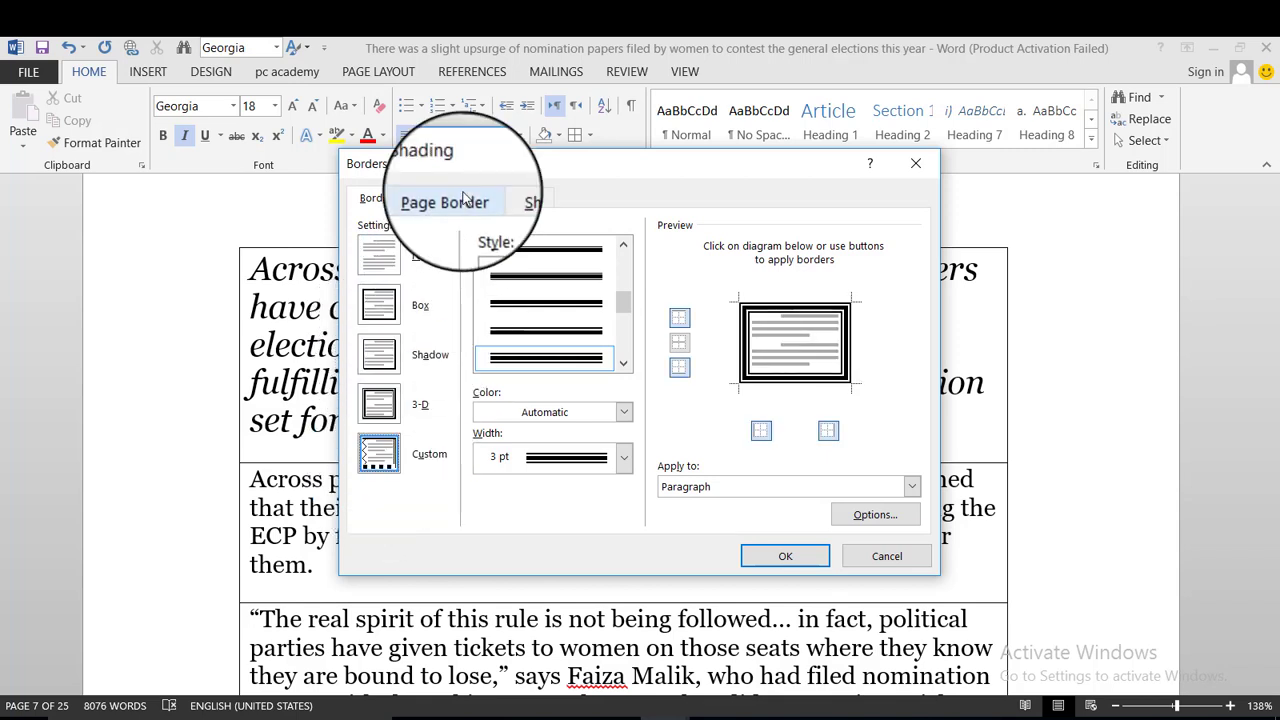
click(608, 410)
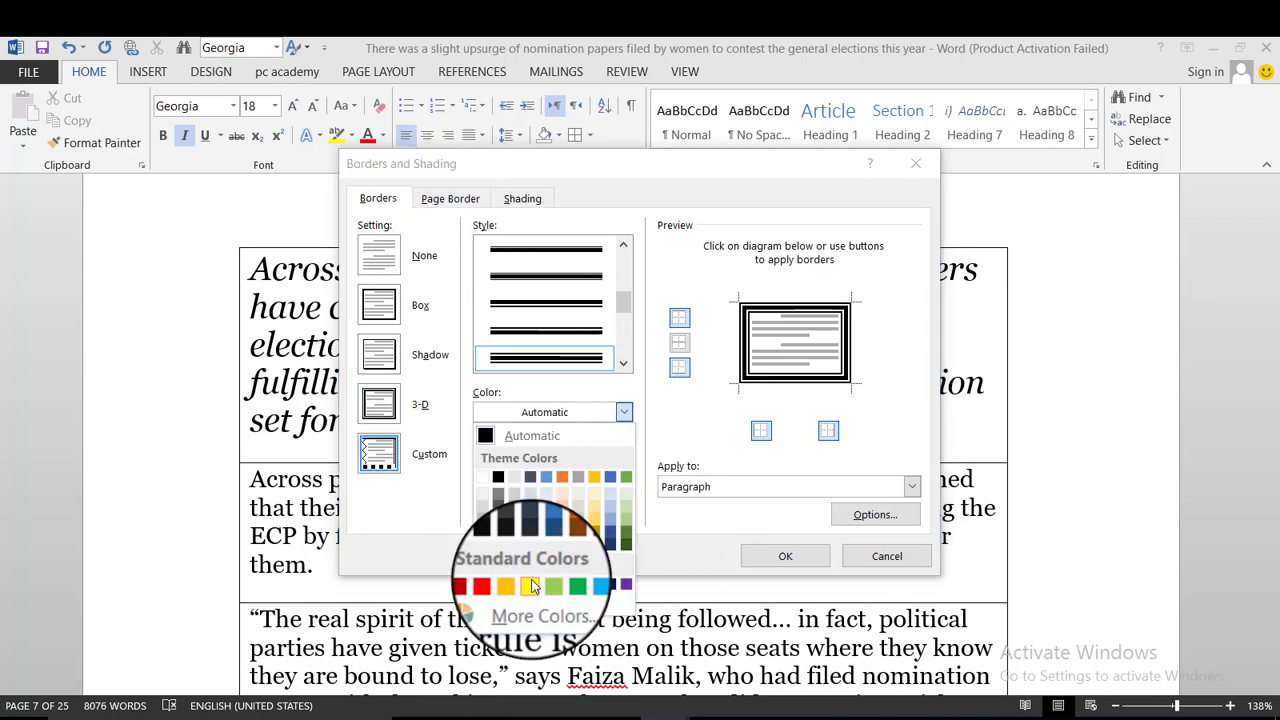
click(582, 590)
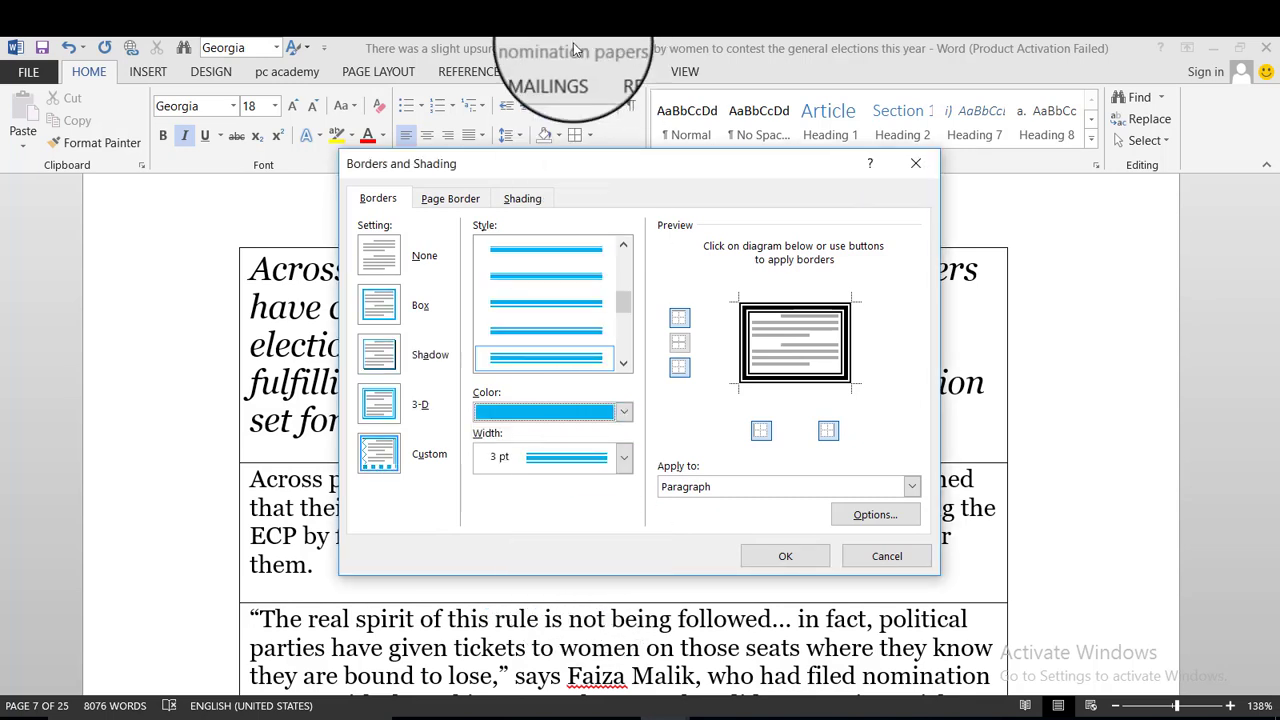
click(446, 197)
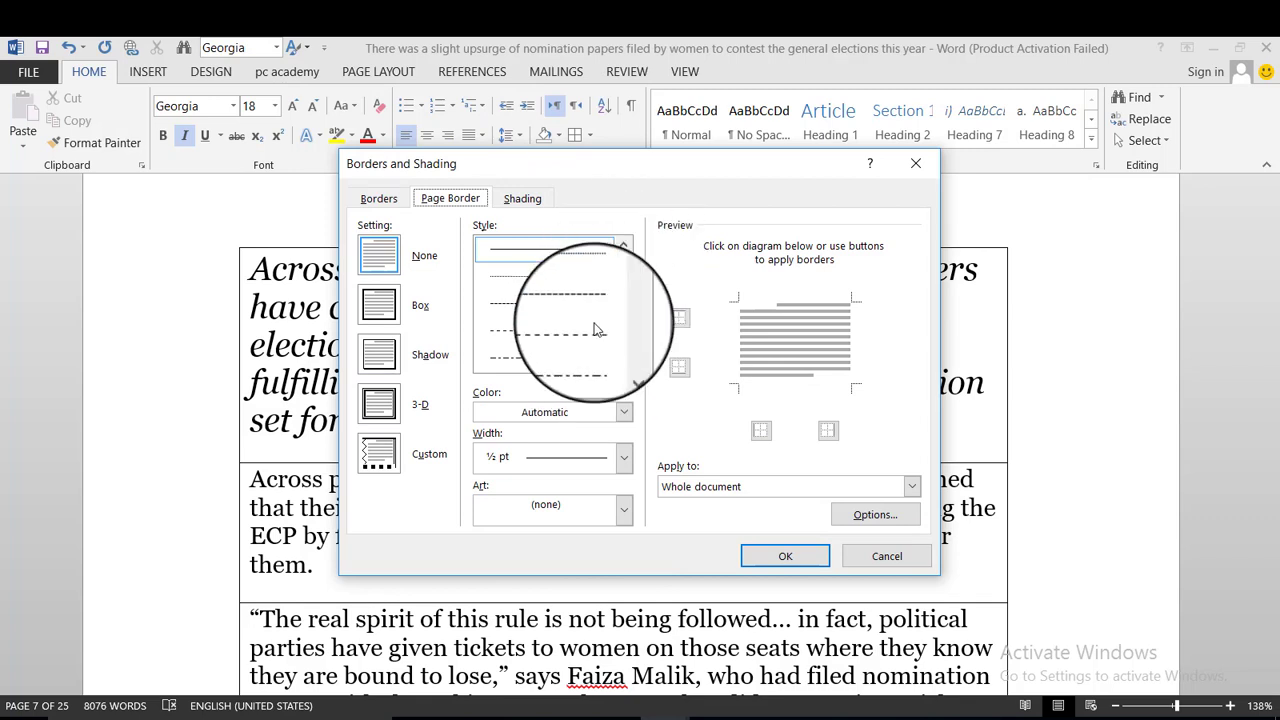
Try a wavy, red, ¾ pt page border line.
click(562, 330)
scroll(566, 362, down, 6)
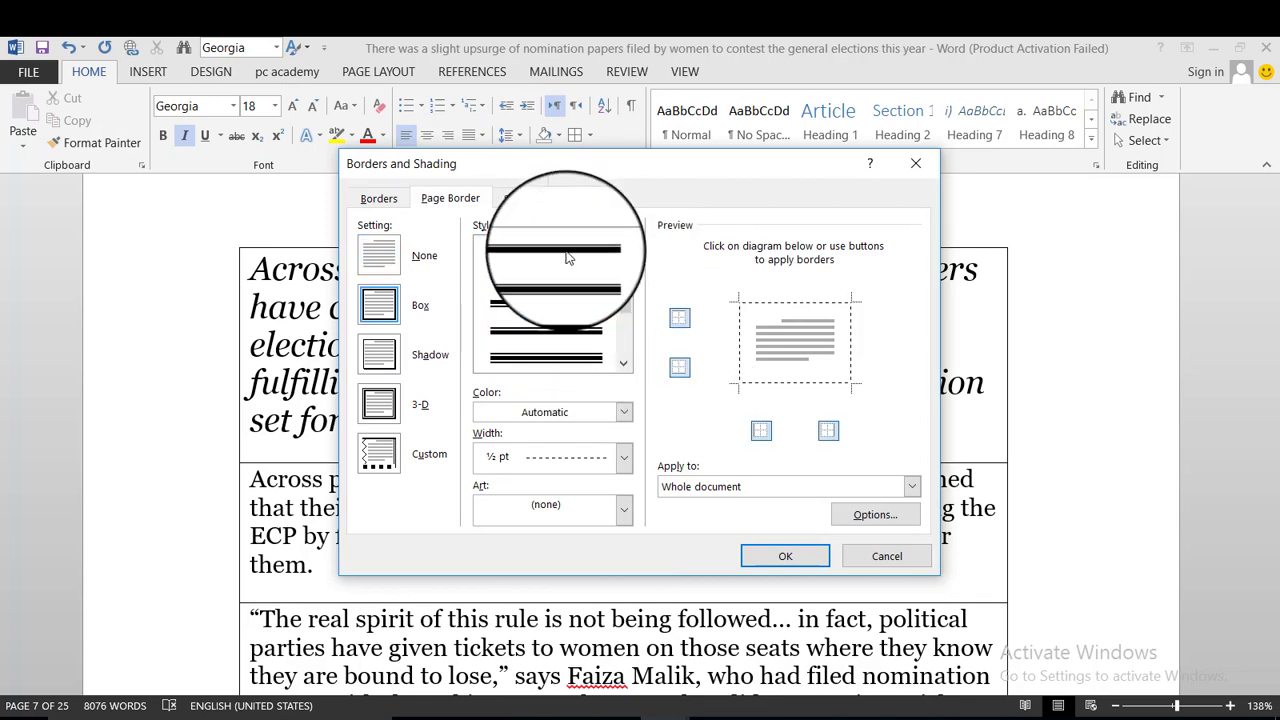
click(559, 318)
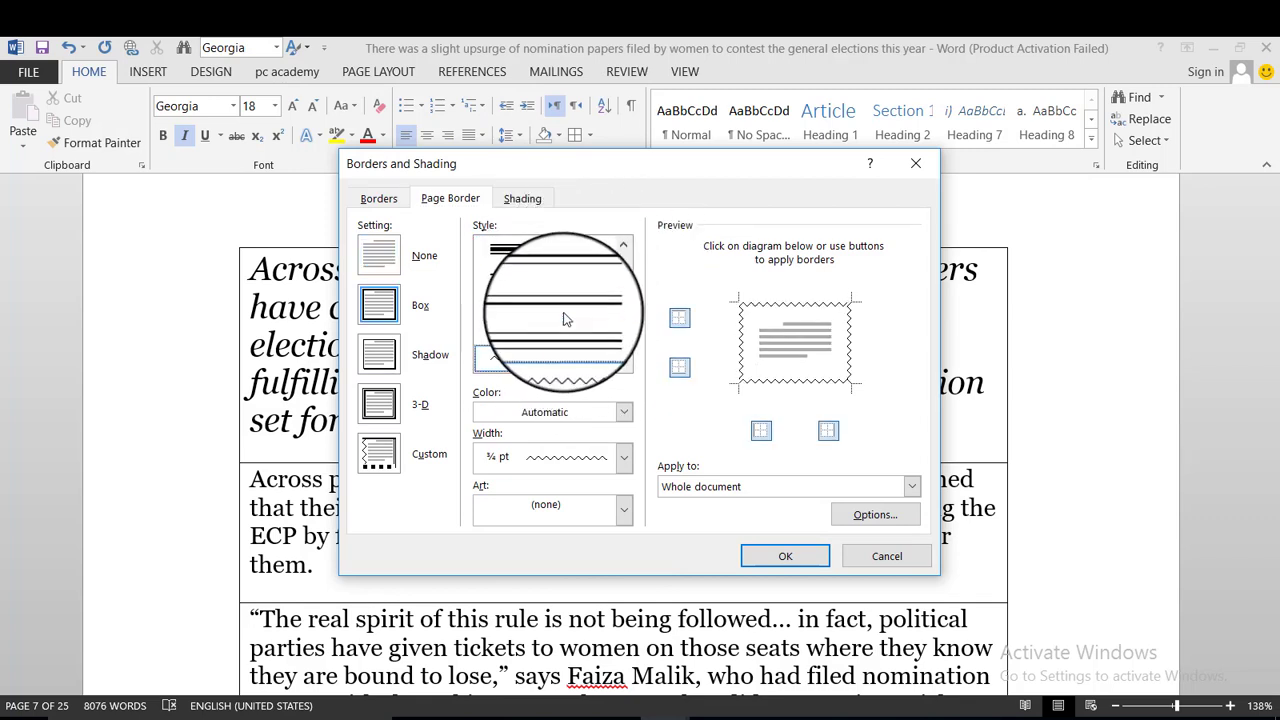
scroll(565, 350, up, 1)
scroll(552, 270, down, 2)
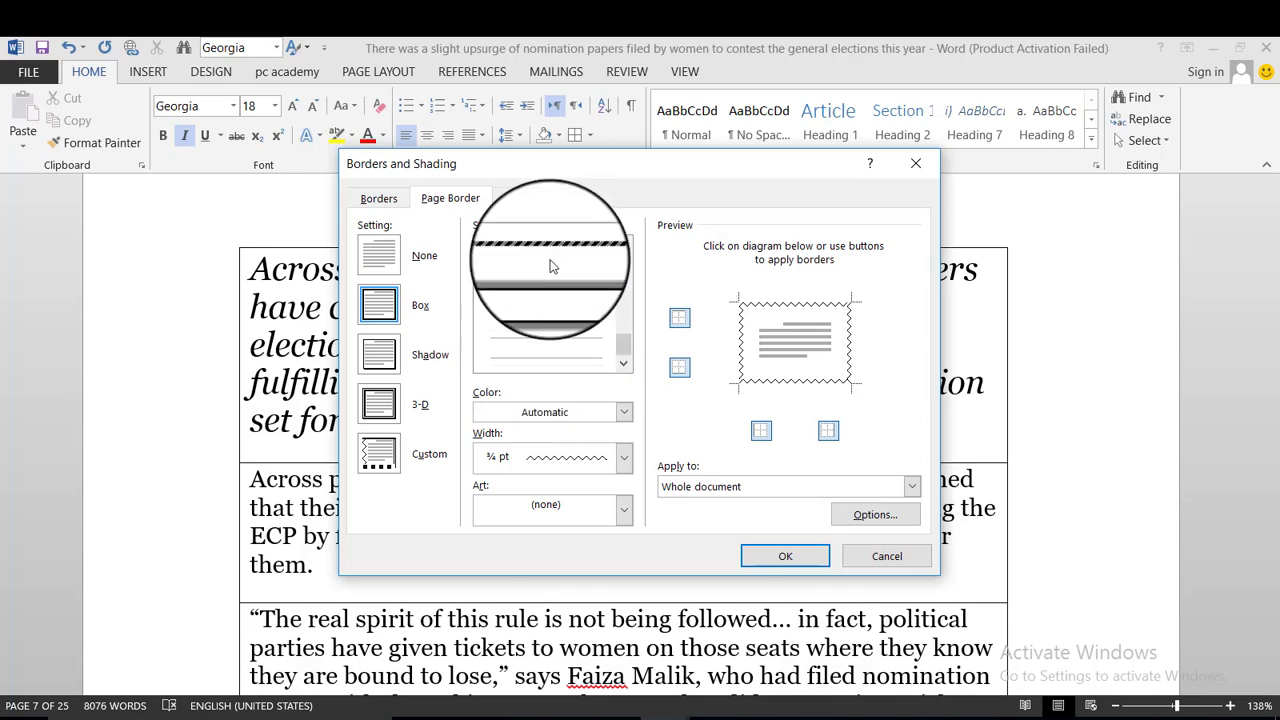
scroll(552, 280, up, 2)
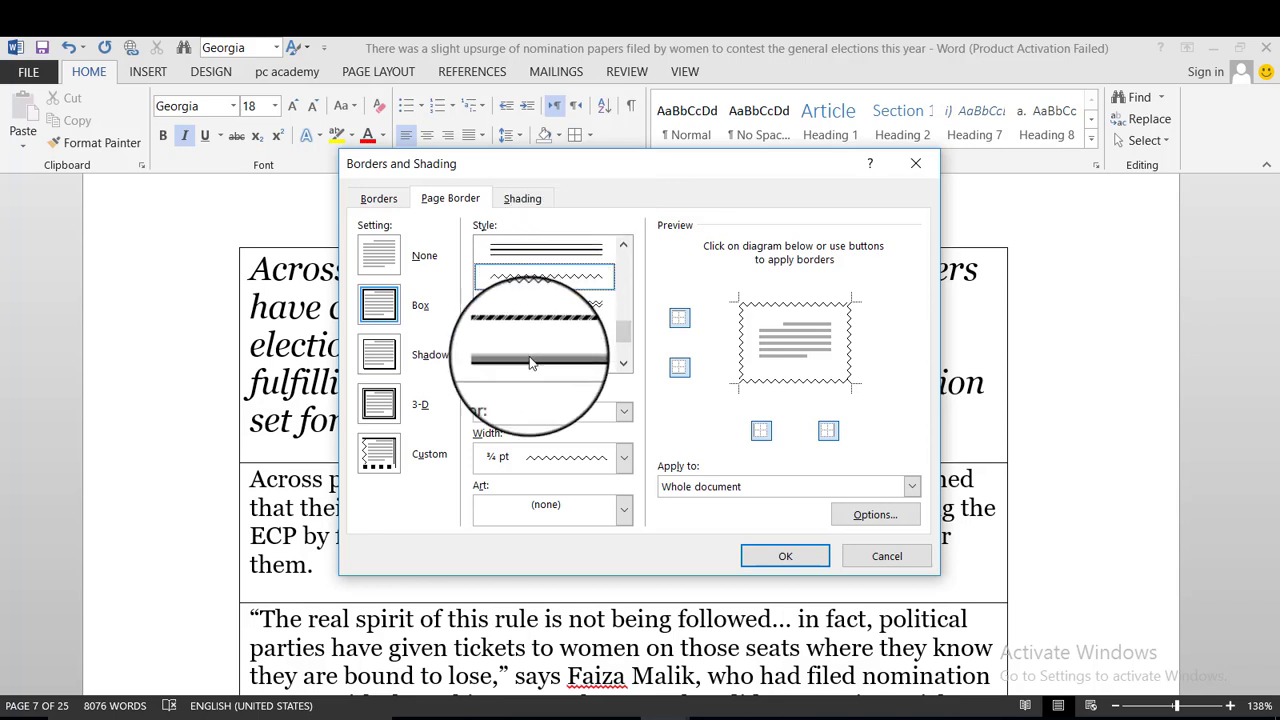
scroll(545, 330, down, 2)
click(545, 412)
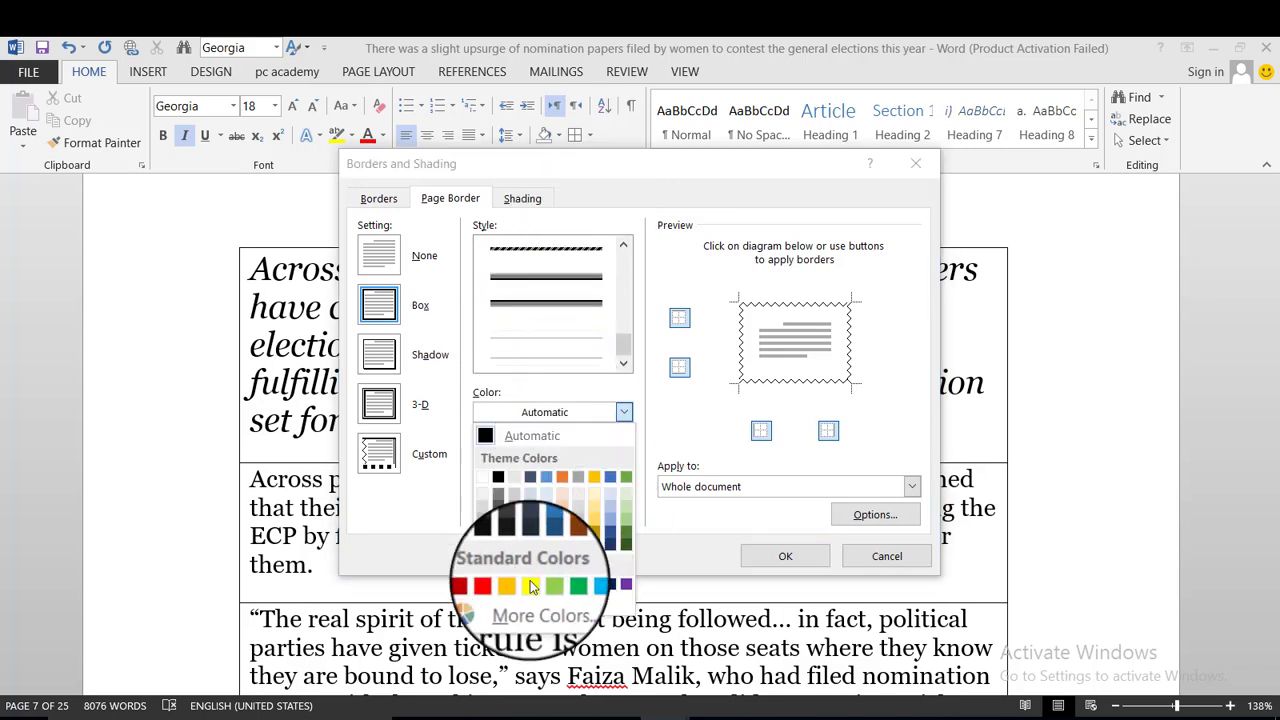
click(496, 582)
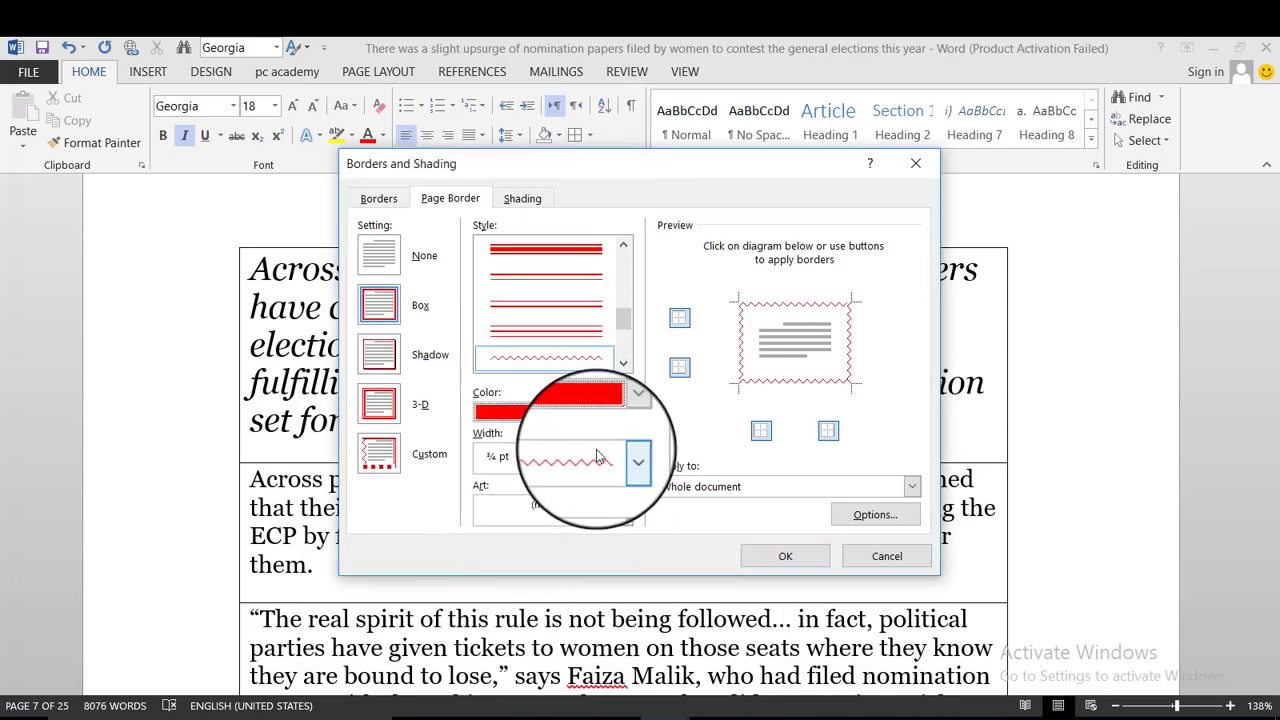
click(624, 458)
scroll(580, 311, down, 3)
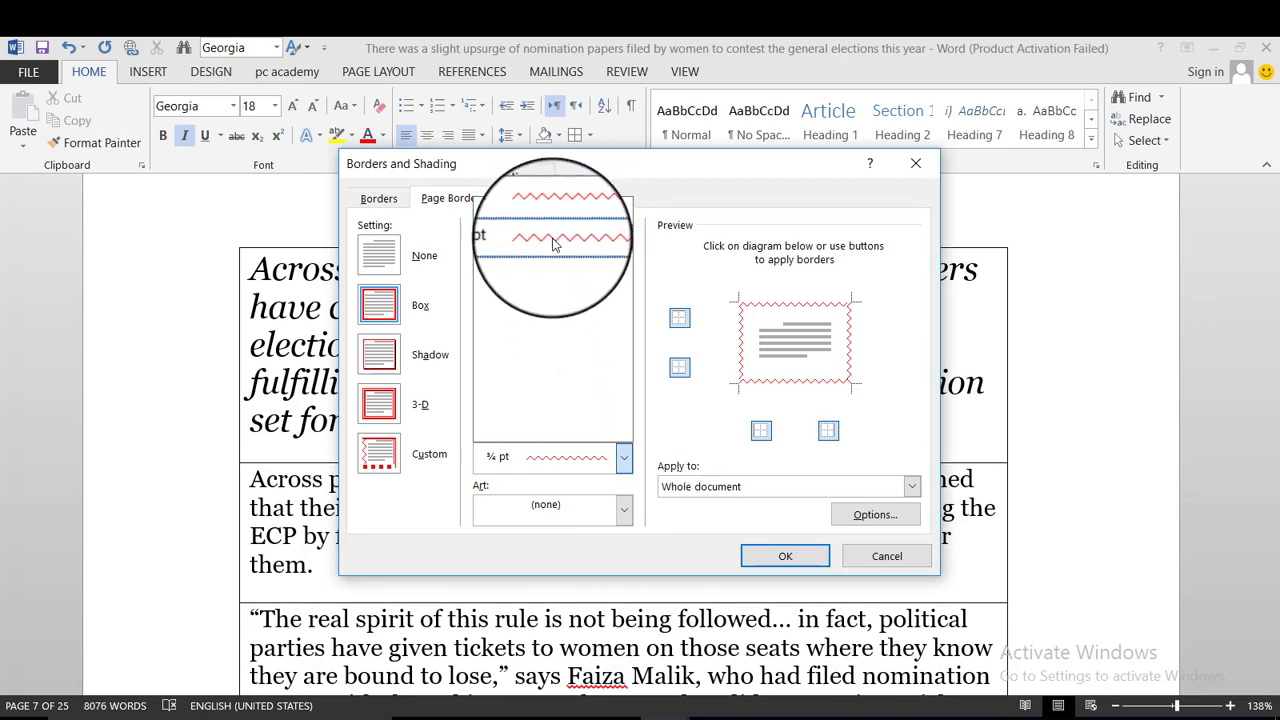
click(612, 518)
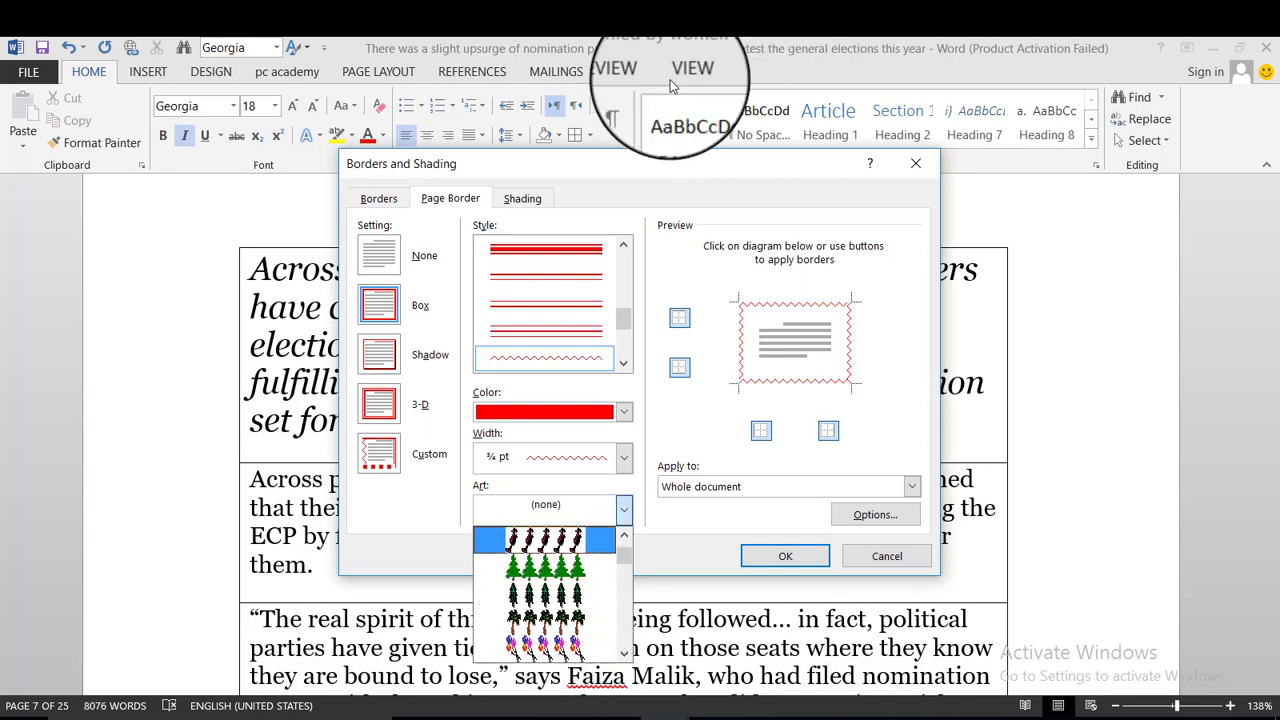
Browse the picture border Art list, then cancel the dialog without applying.
click(631, 127)
click(624, 512)
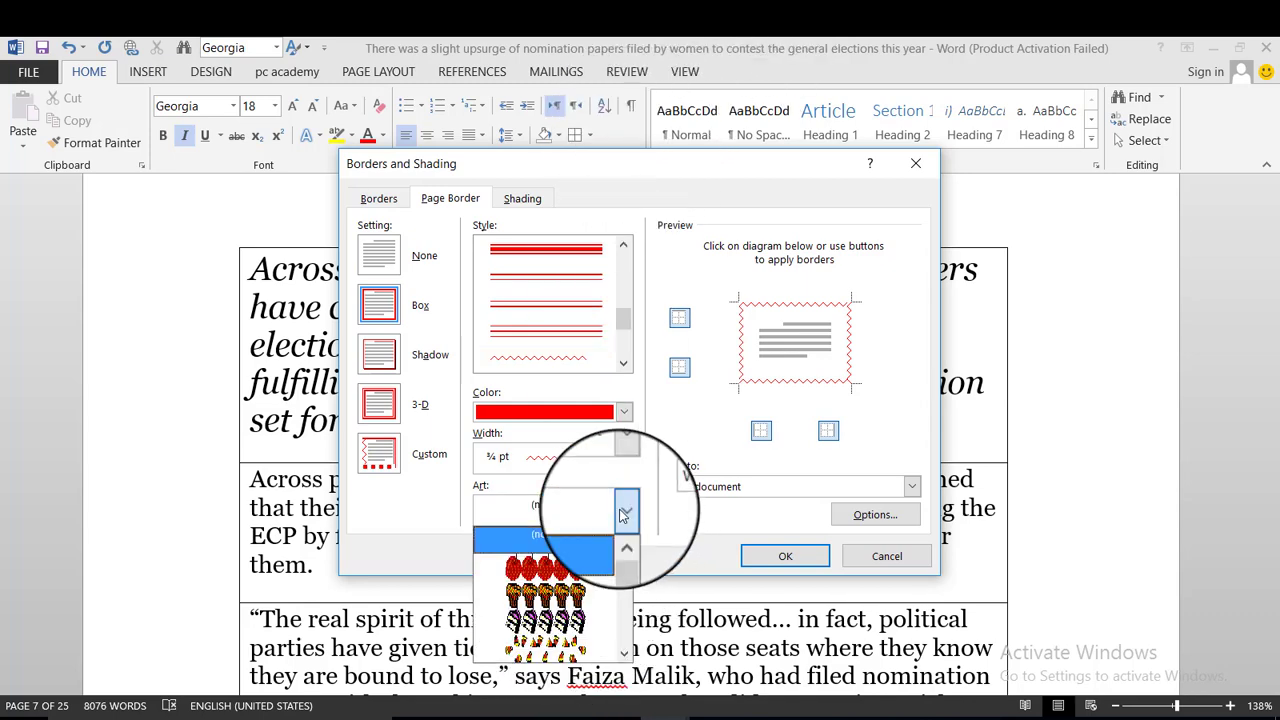
scroll(590, 612, down, 2)
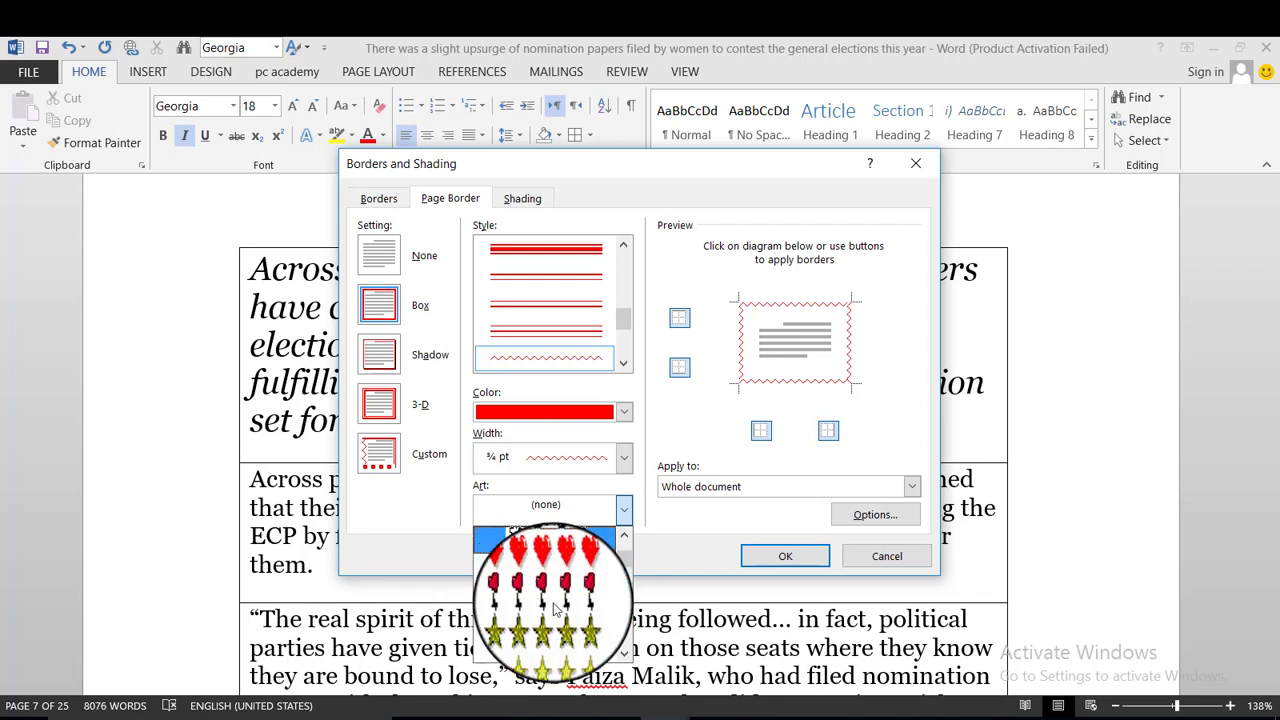
scroll(560, 625, down, 1)
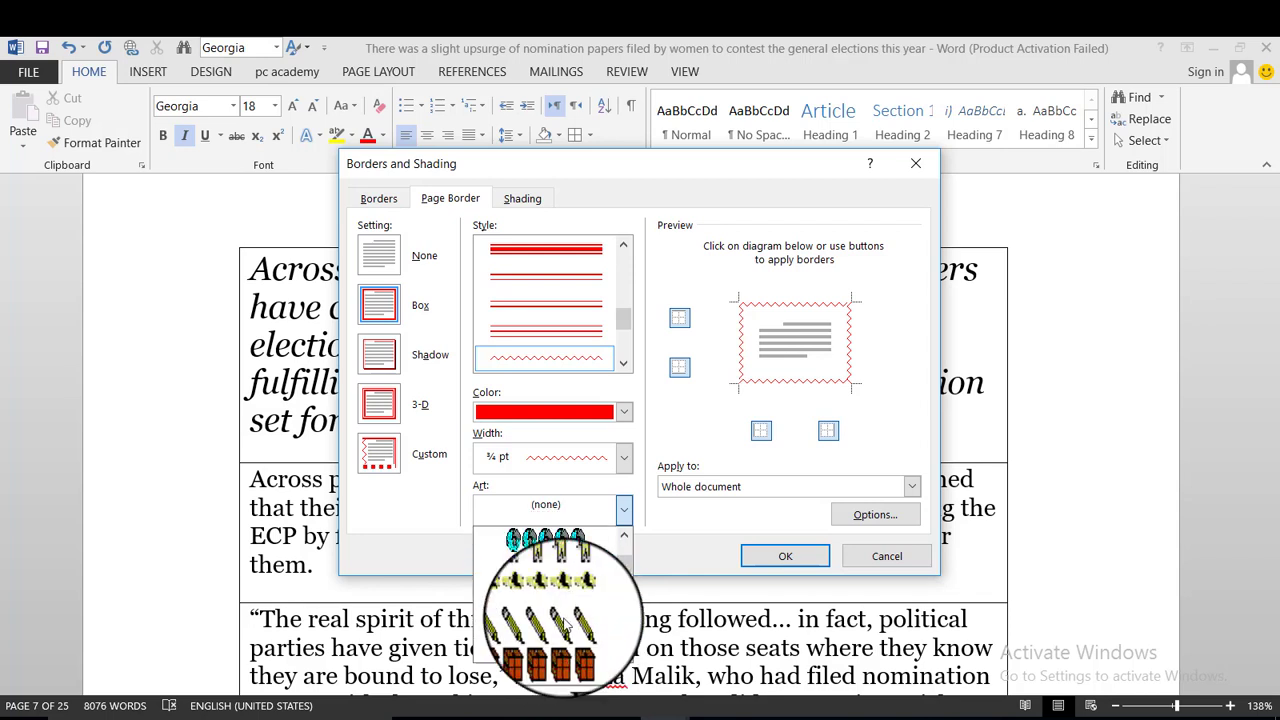
scroll(560, 620, up, 5)
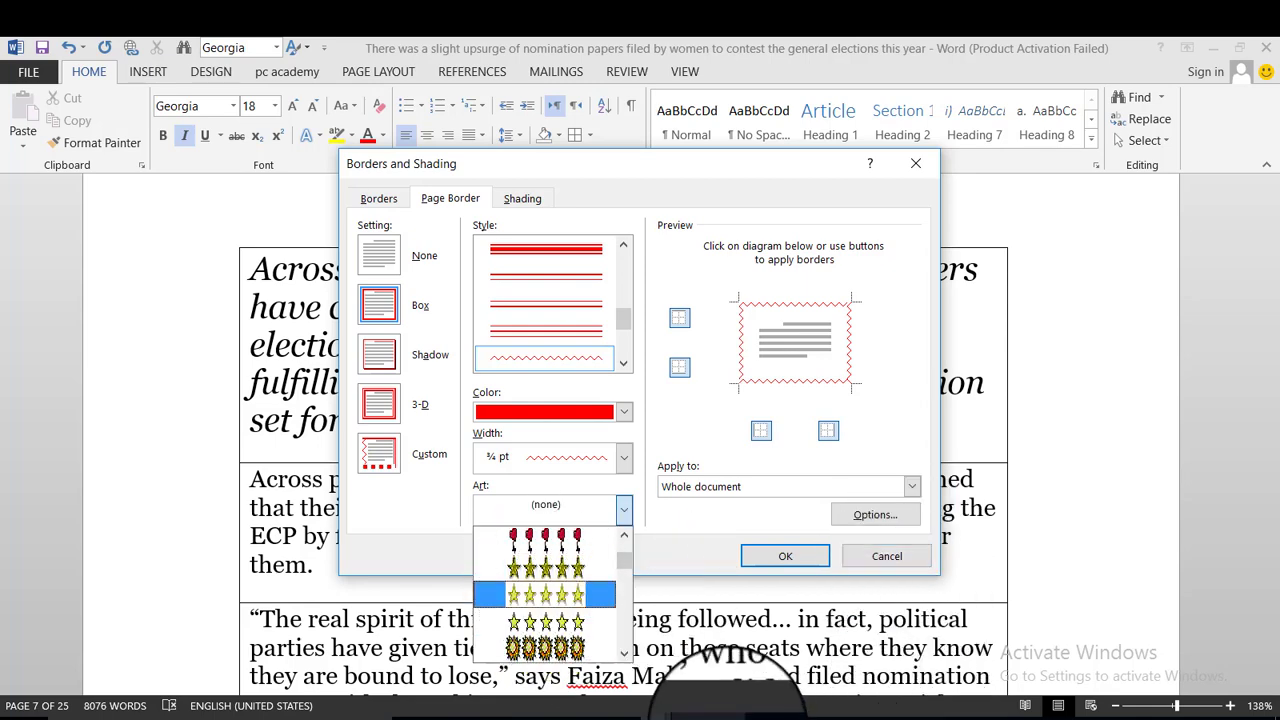
key(Escape)
key(Escape)
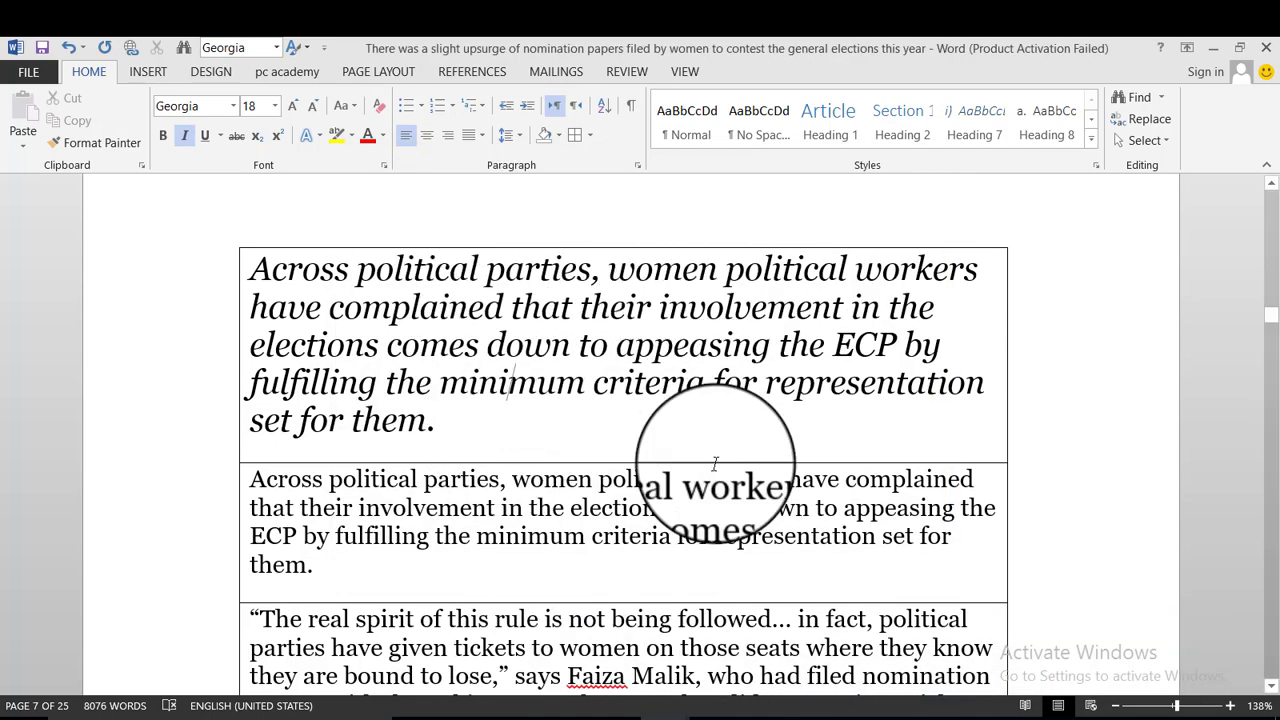
Reopen Borders and Shading and choose a 3-D paragraph border with a thick 3 pt line.
click(590, 136)
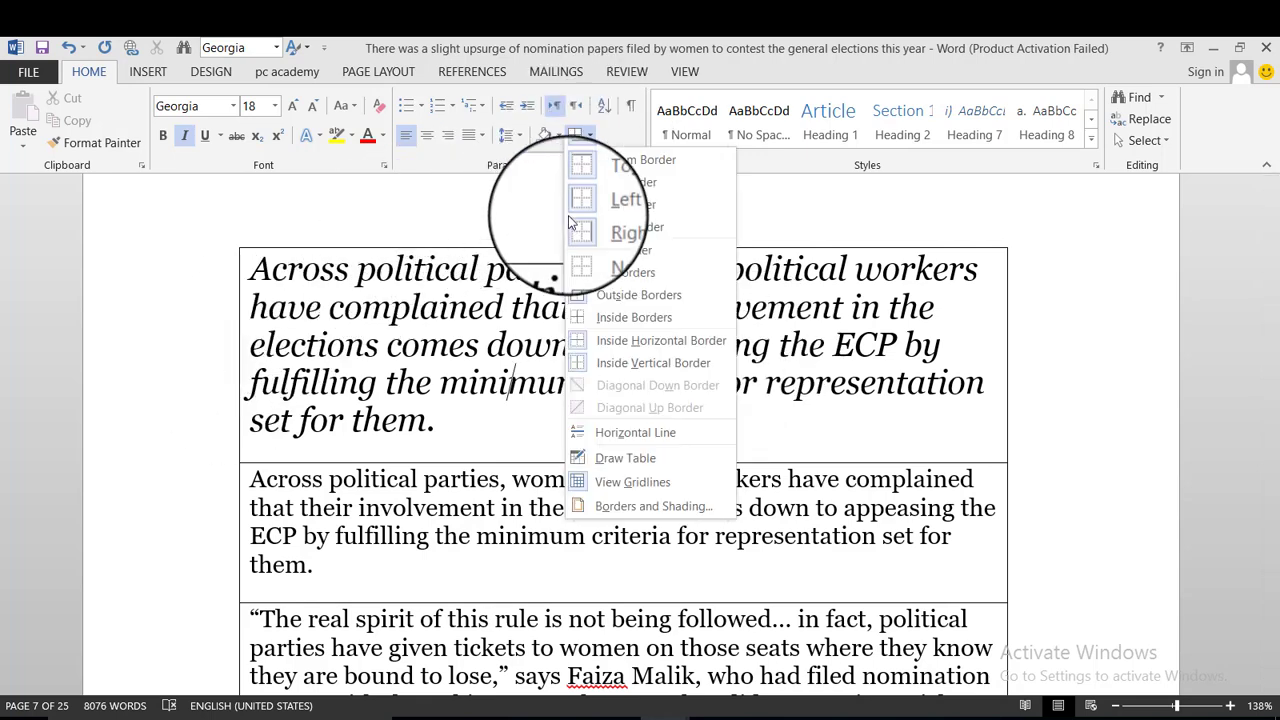
click(632, 505)
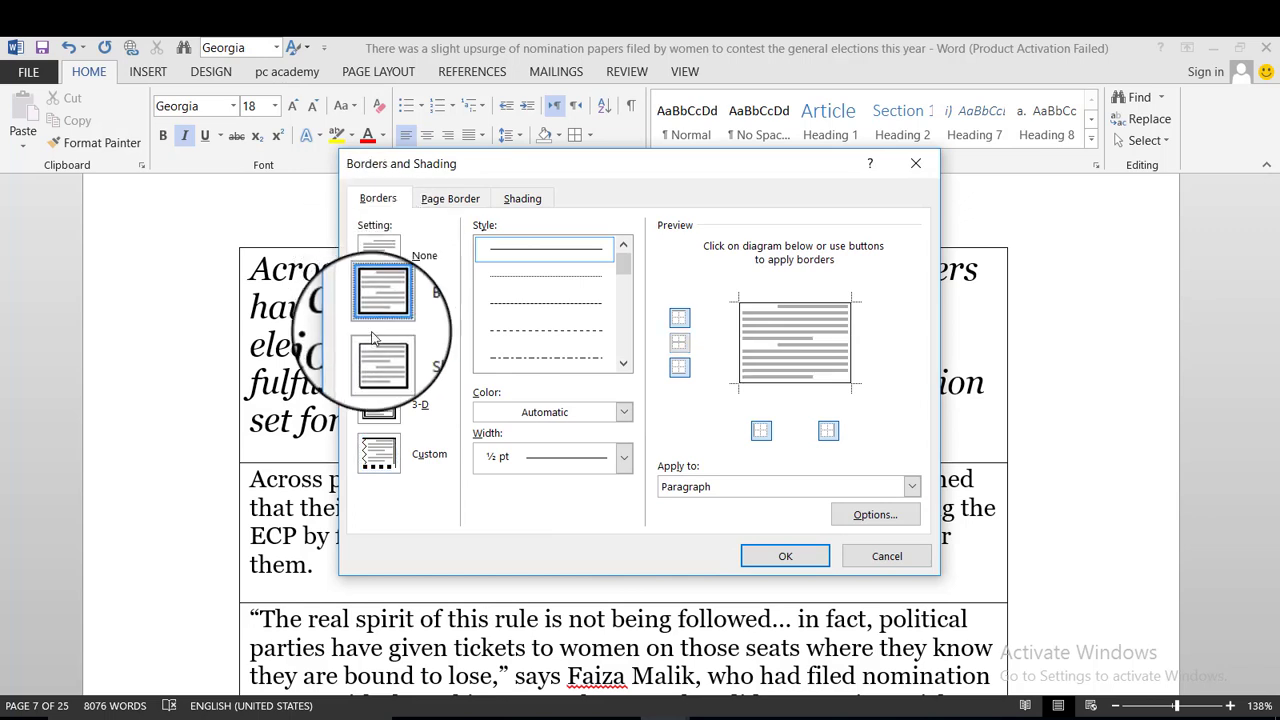
click(379, 354)
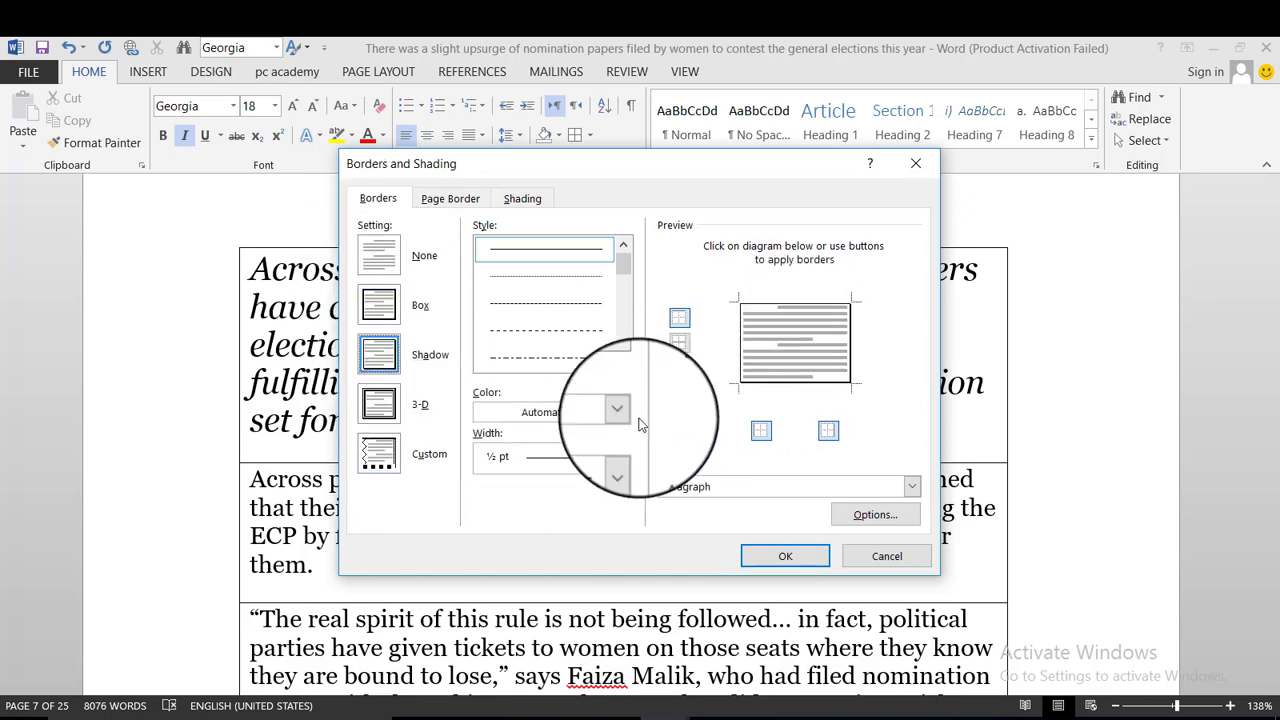
click(379, 404)
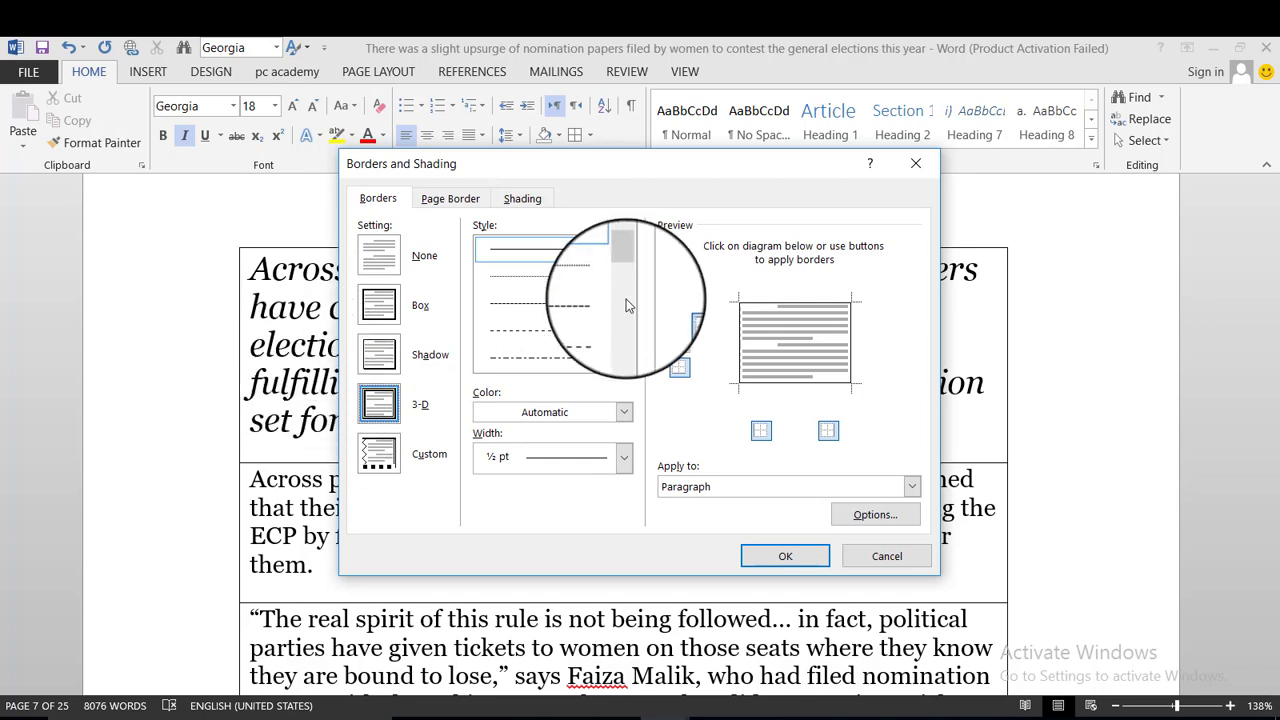
scroll(627, 305, down, 5)
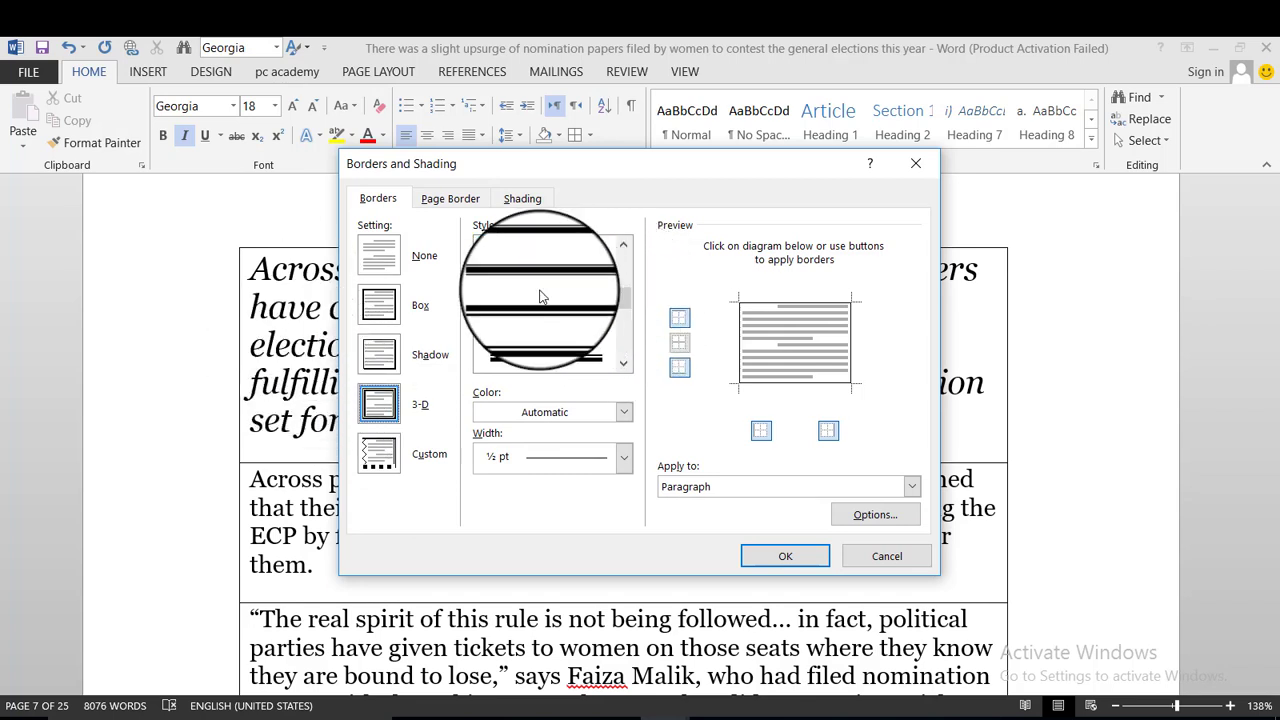
scroll(530, 305, down, 3)
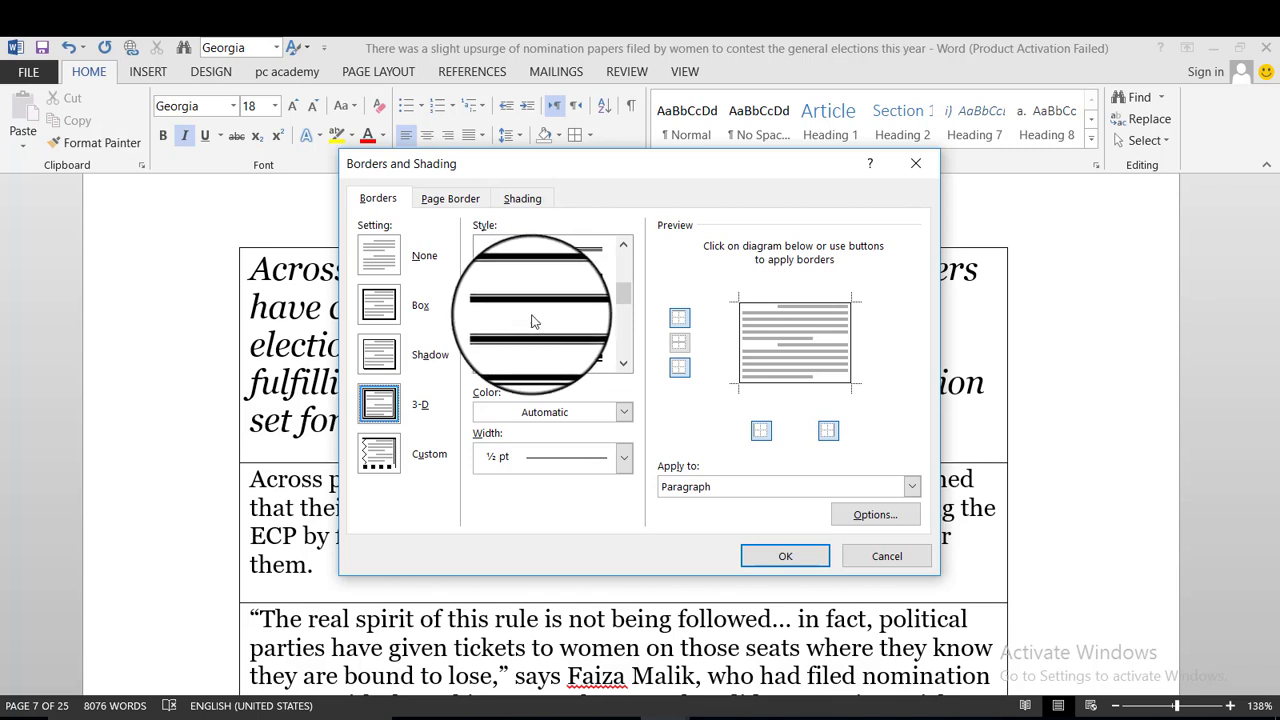
click(545, 356)
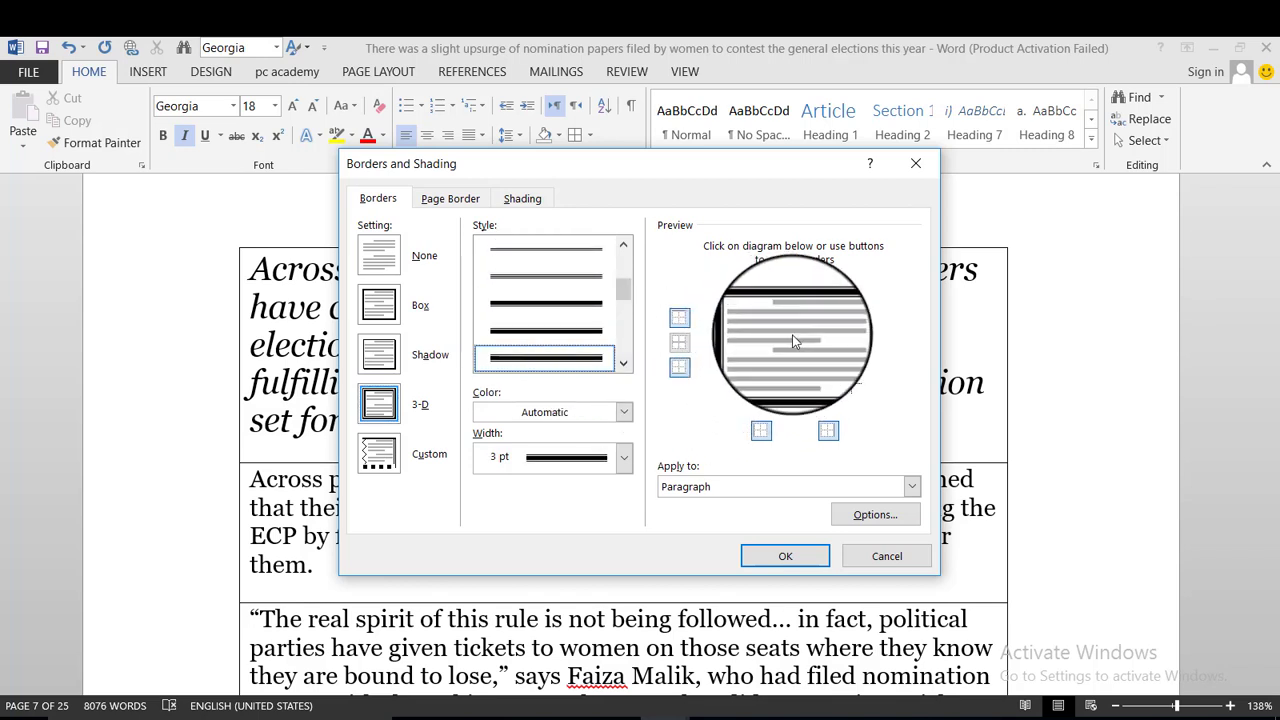
Make the 3-D border 6 pt wide and Light Blue.
click(622, 462)
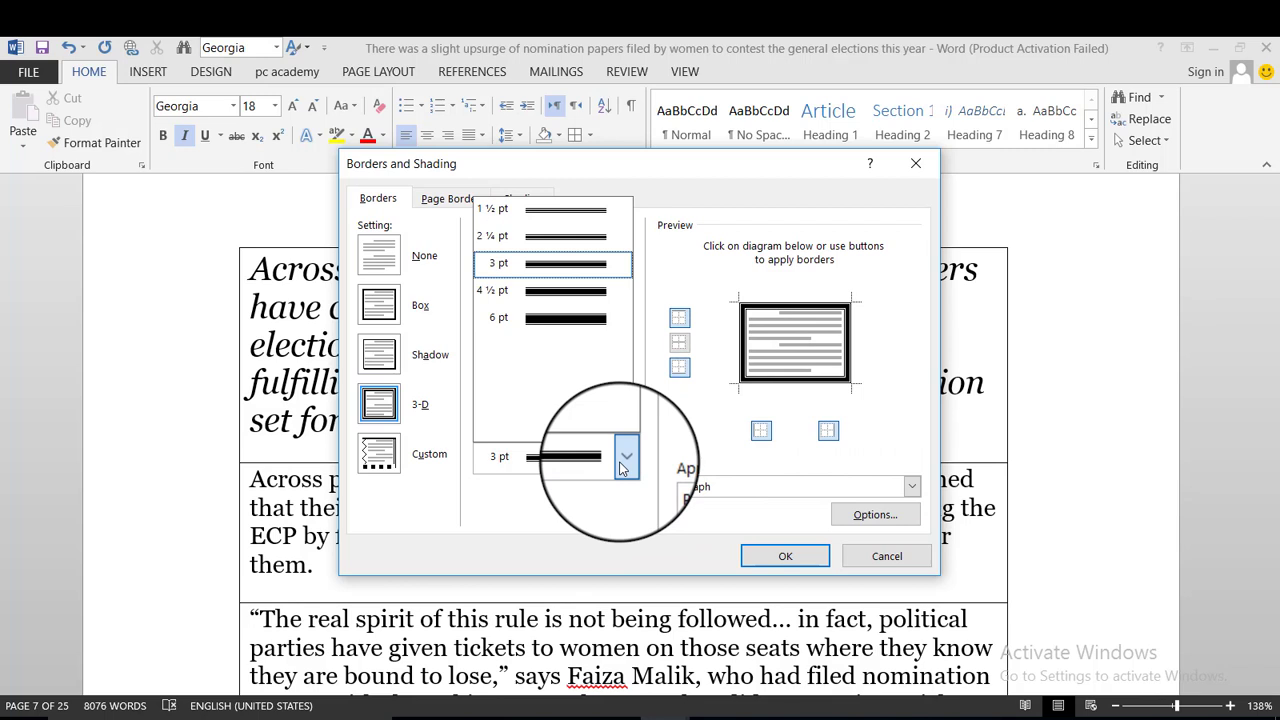
click(530, 320)
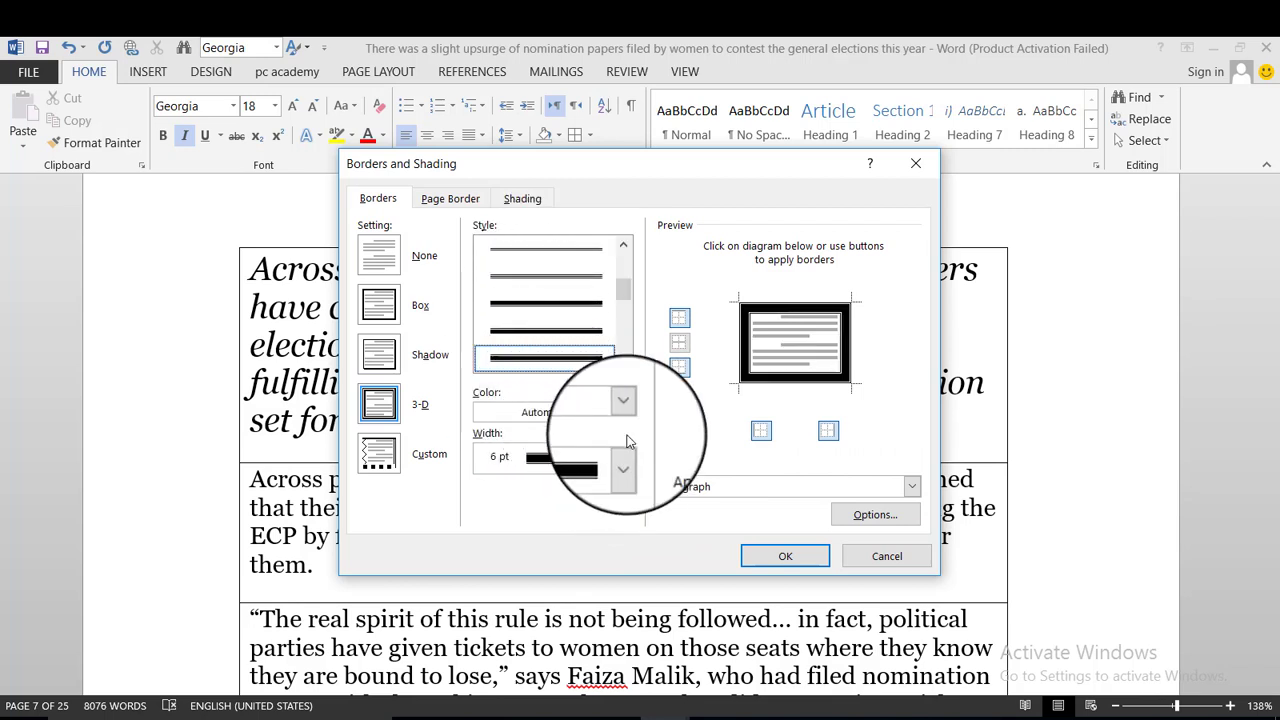
click(603, 411)
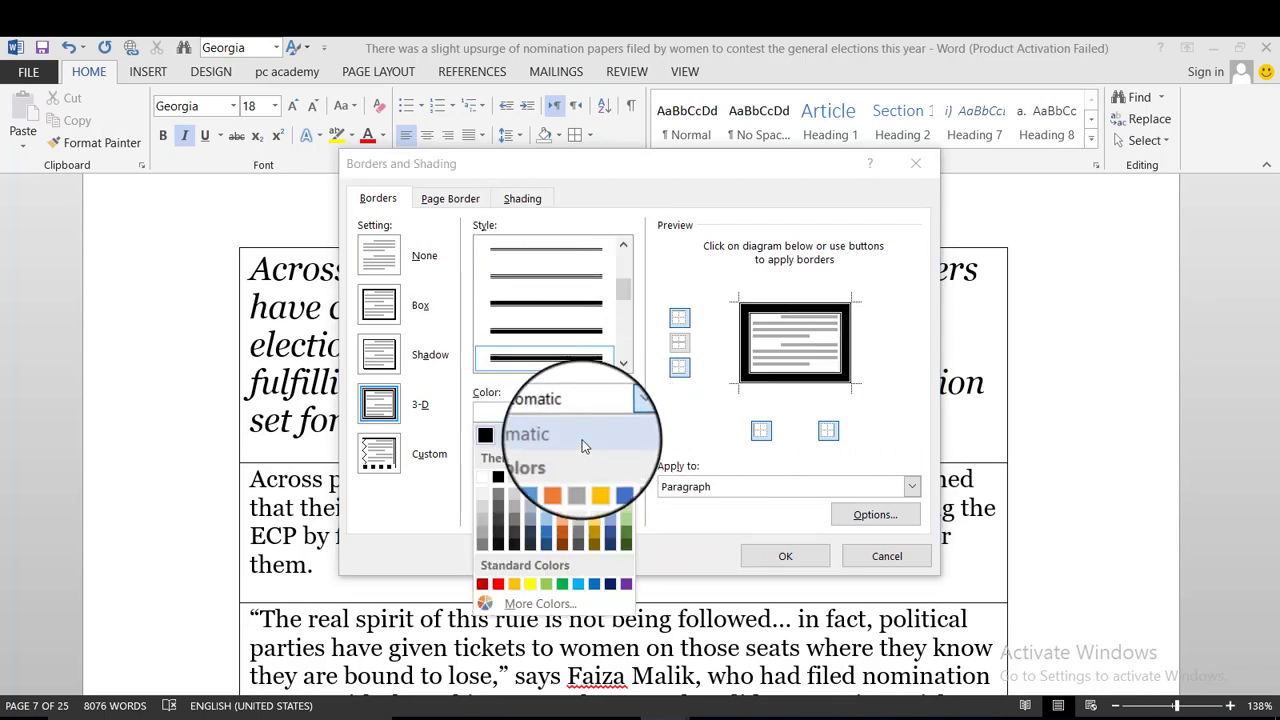
click(578, 571)
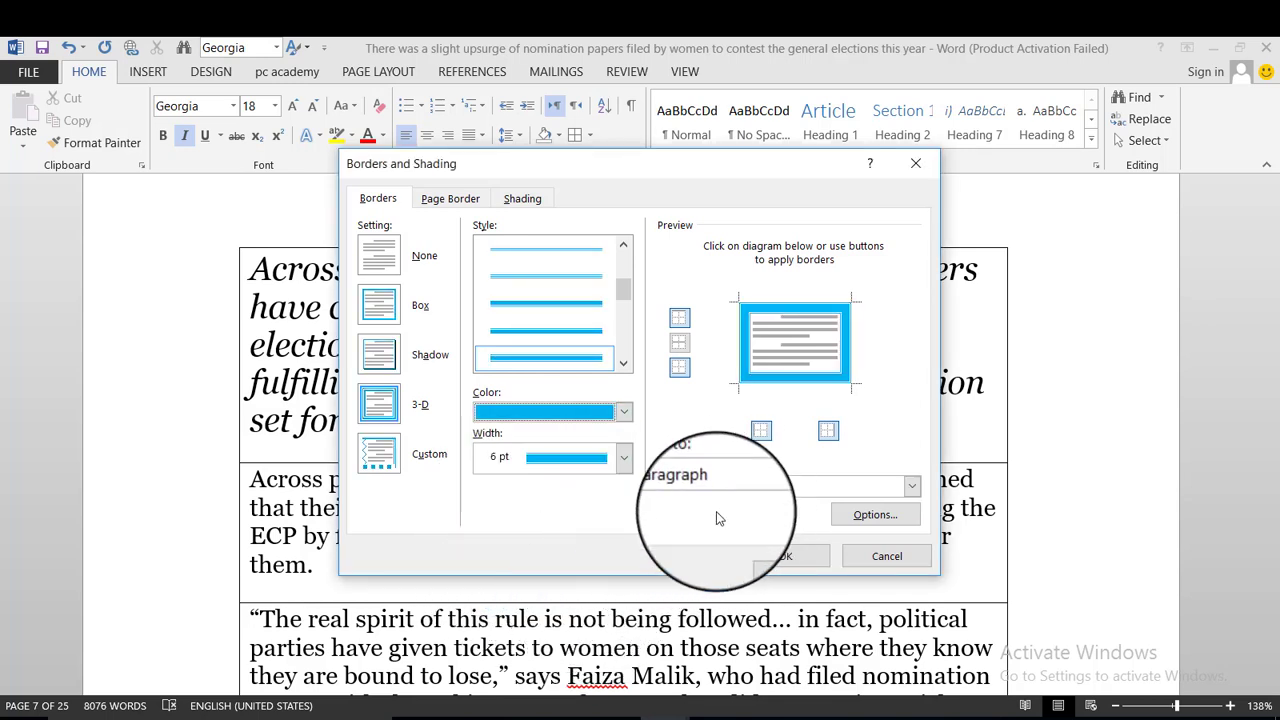
Apply the page border to this section only, with 18 pt left and 27 pt right margins.
click(464, 200)
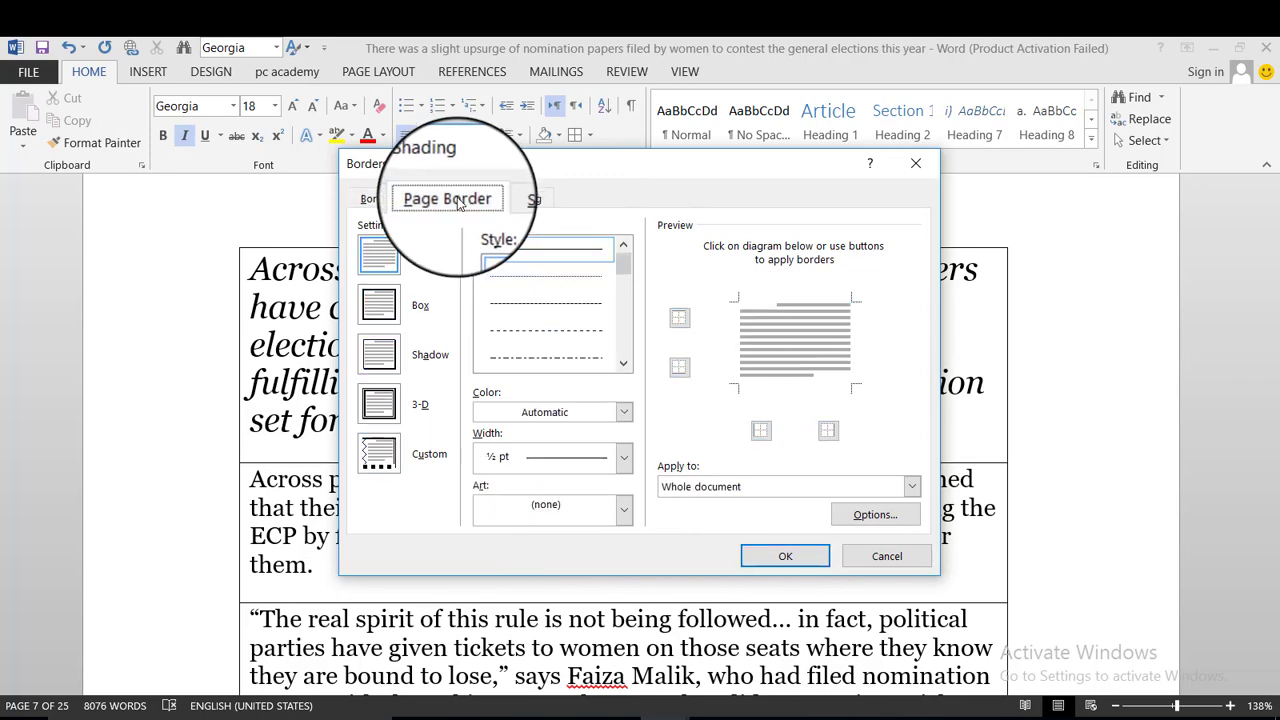
click(771, 489)
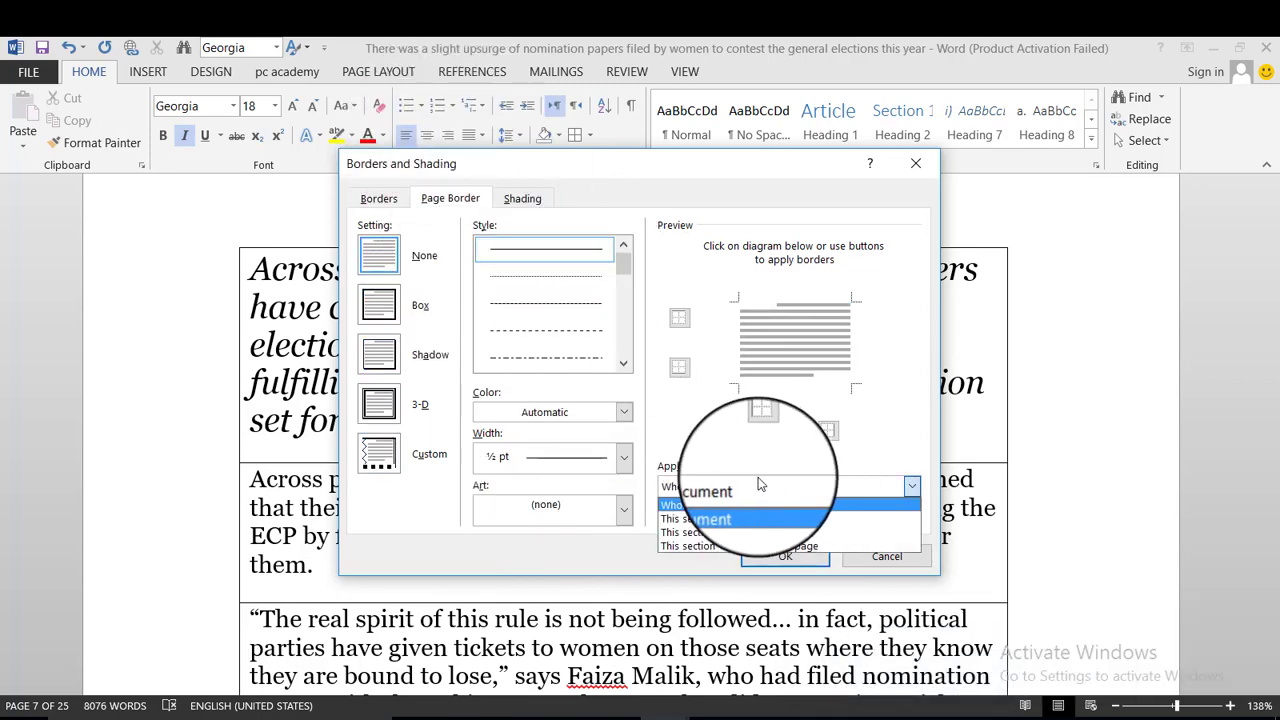
click(705, 518)
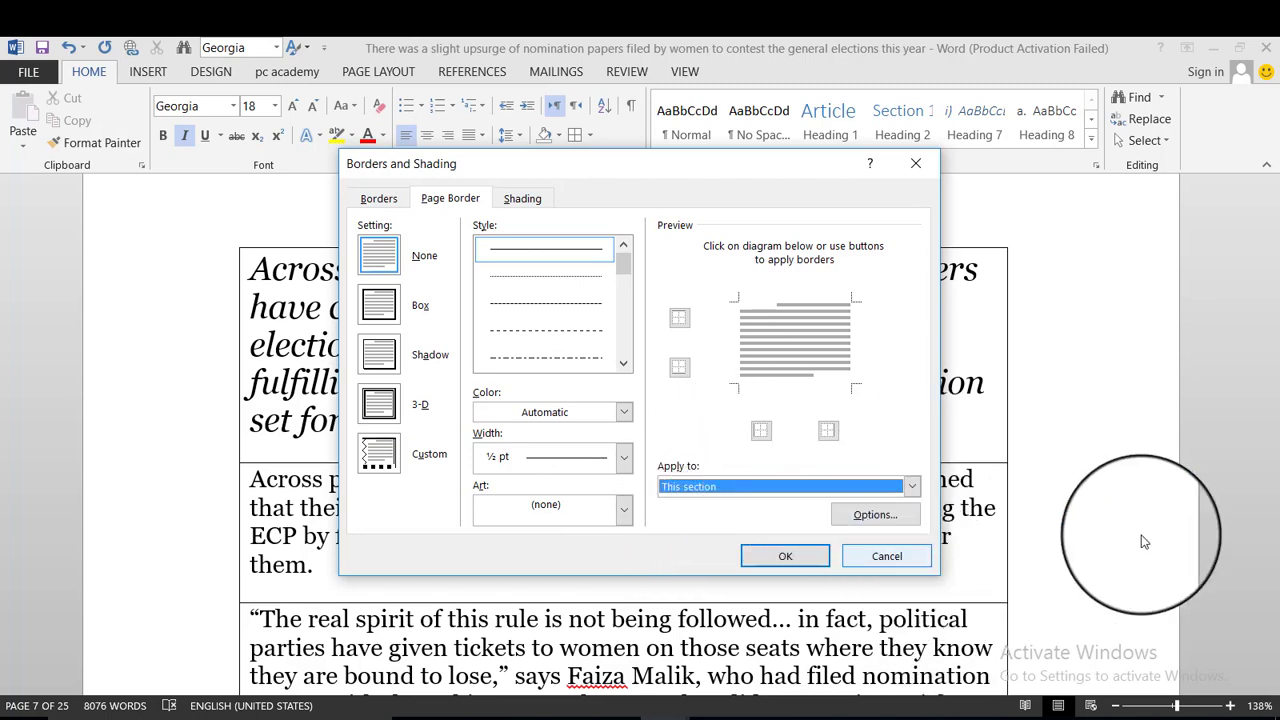
click(875, 512)
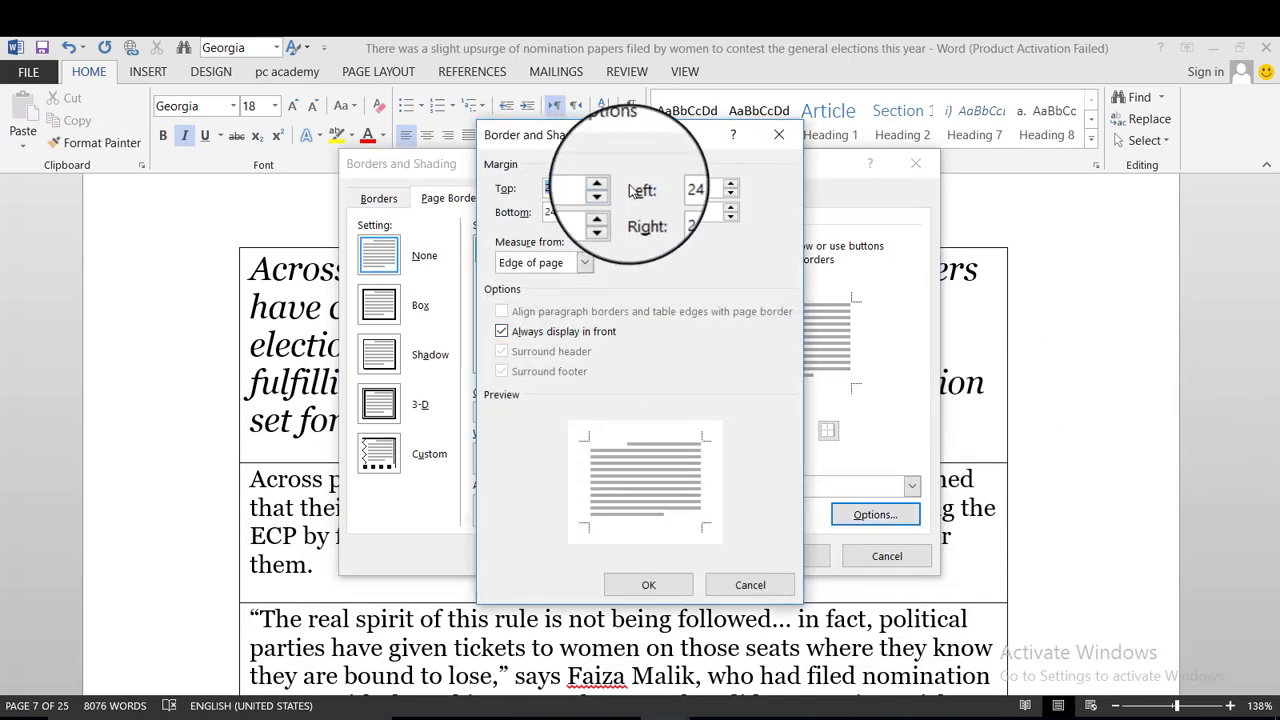
click(735, 195)
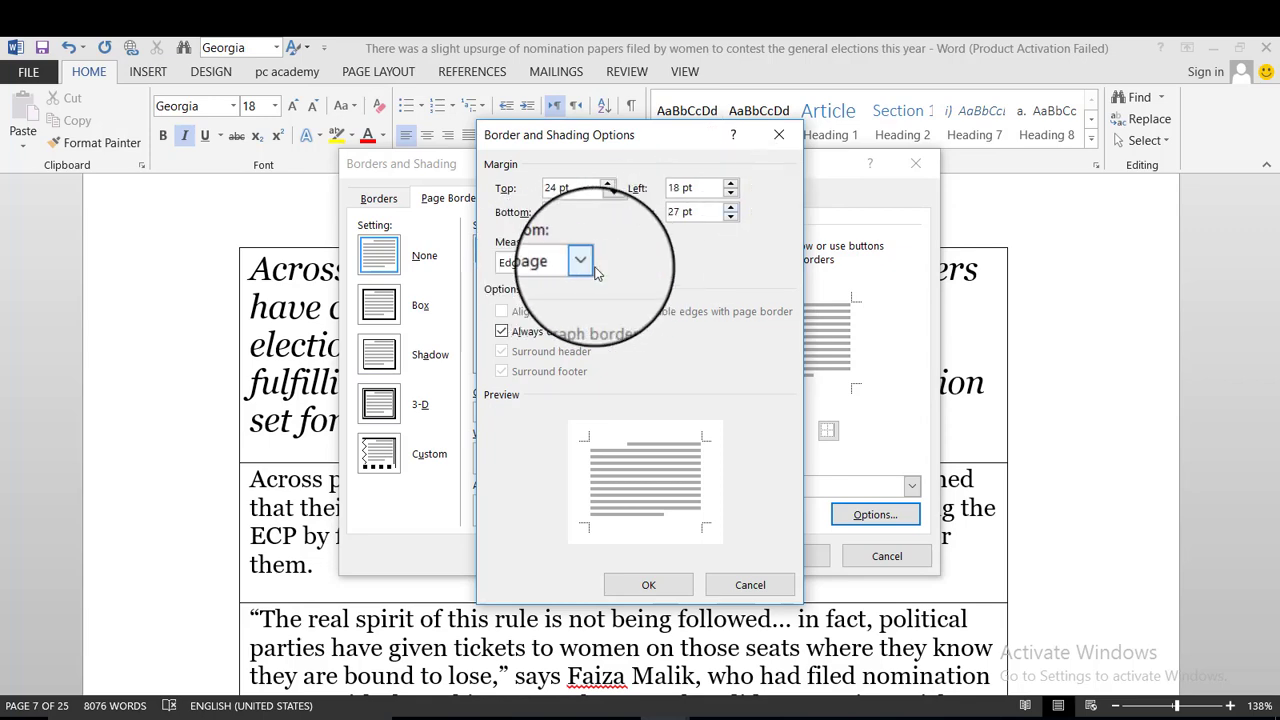
click(648, 585)
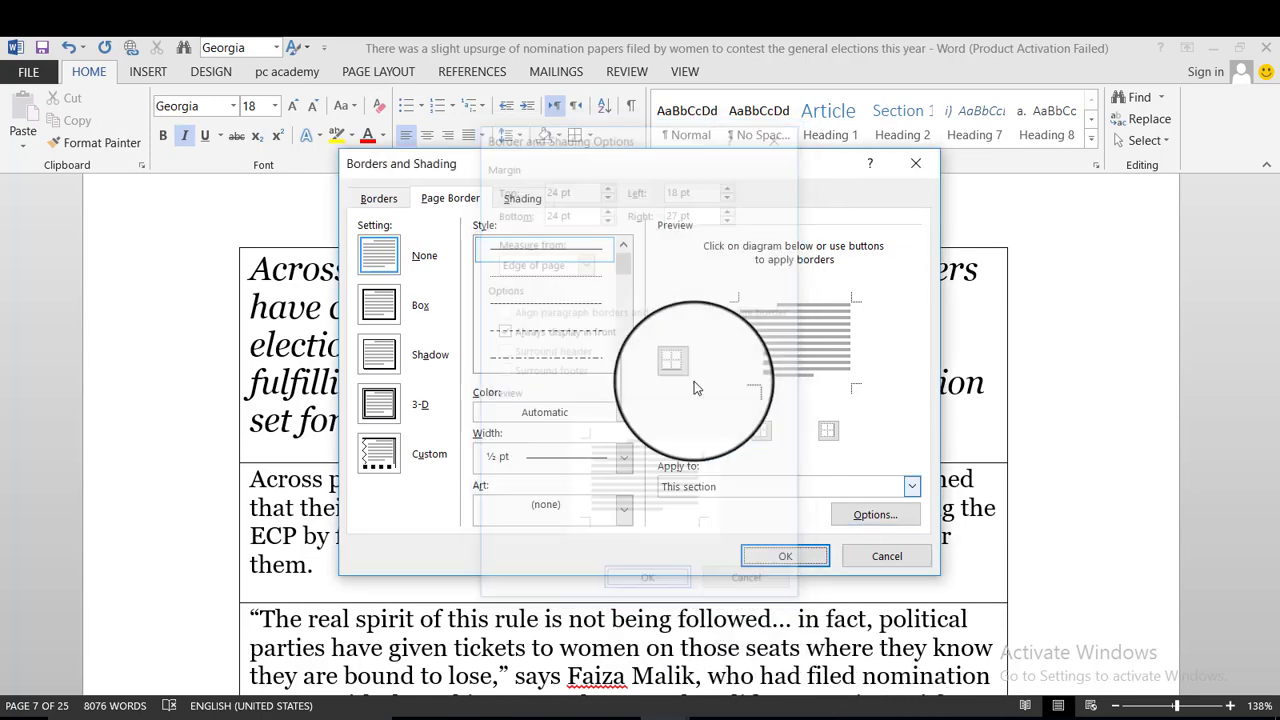
click(530, 200)
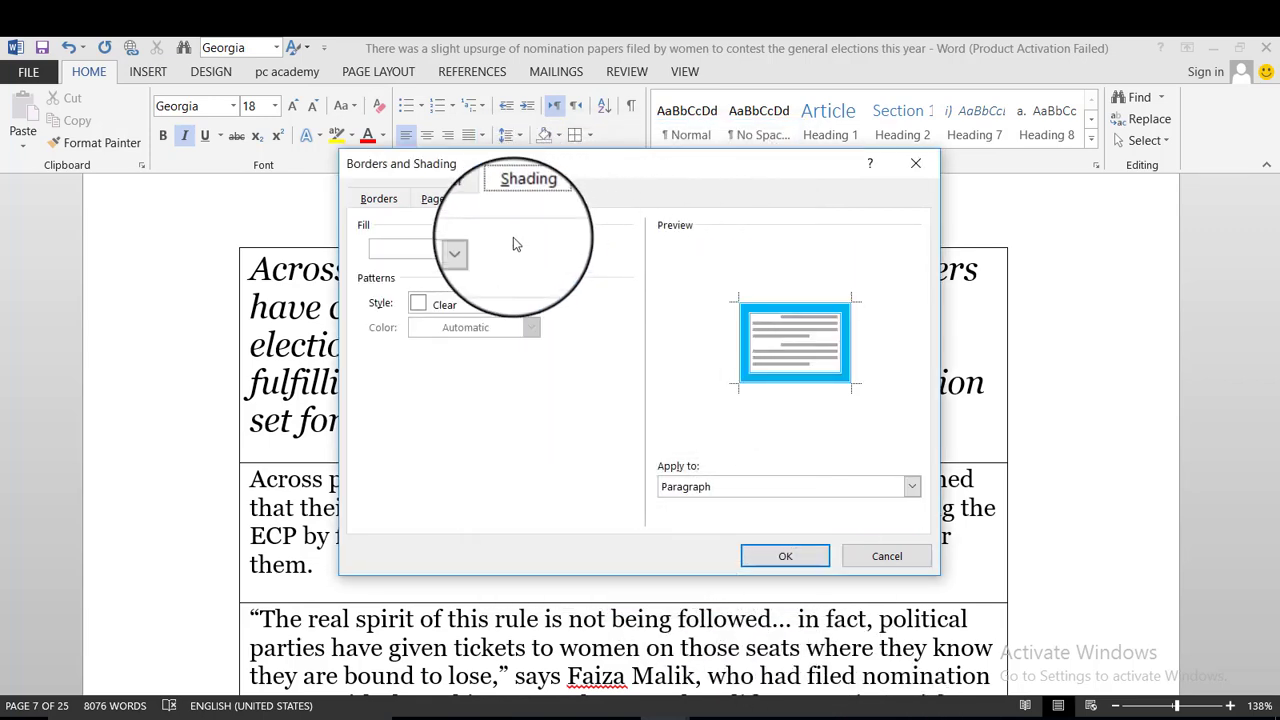
Shade the bordered paragraphs orange with a 10% Purple pattern and apply the settings.
click(476, 245)
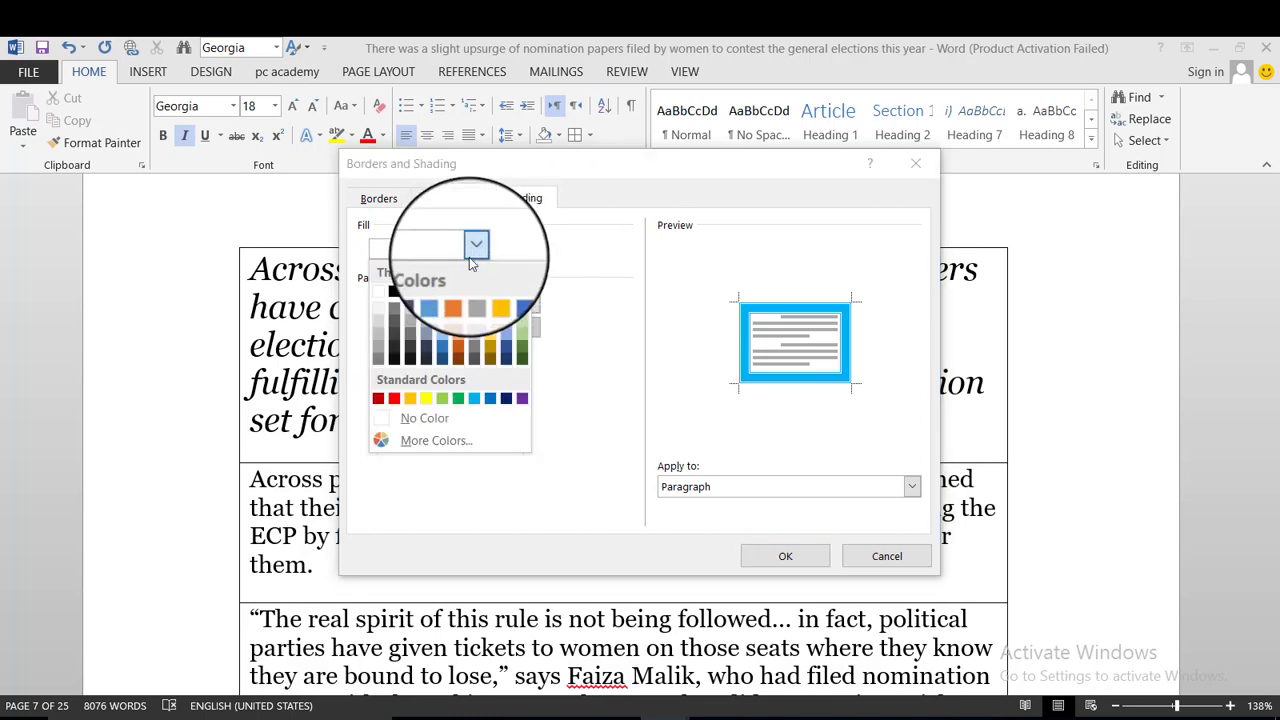
click(410, 398)
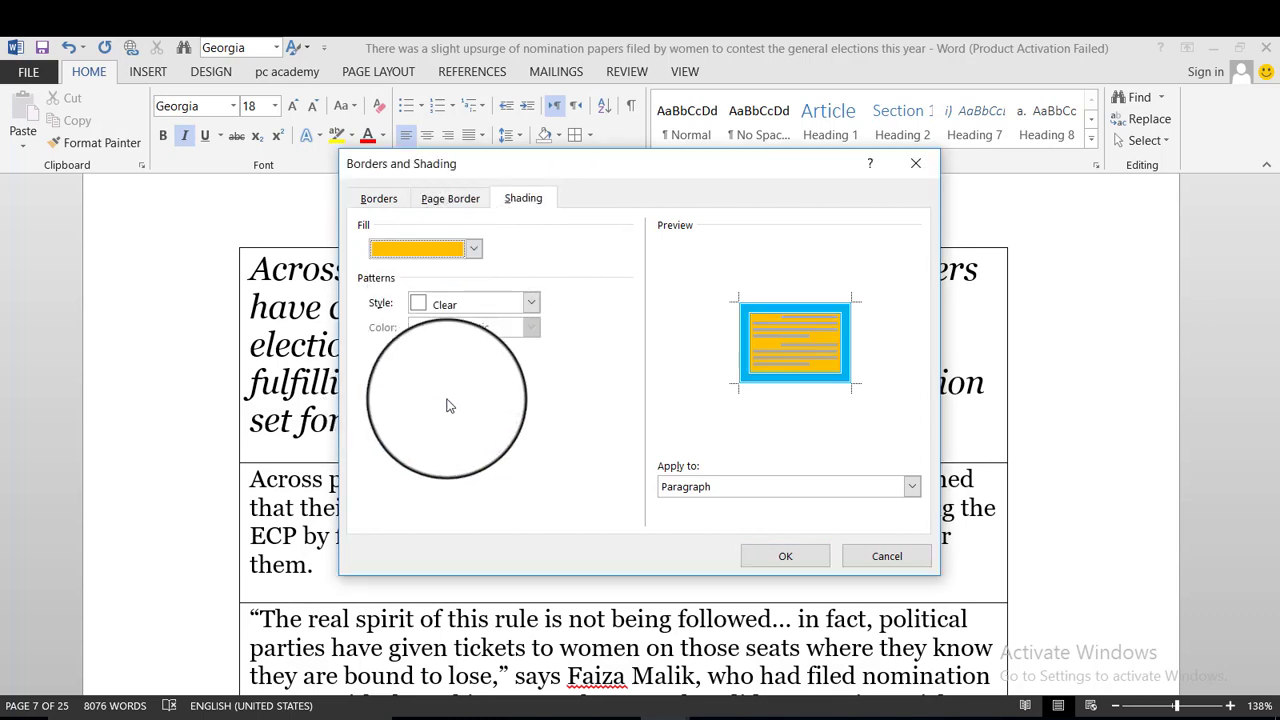
click(474, 248)
click(591, 391)
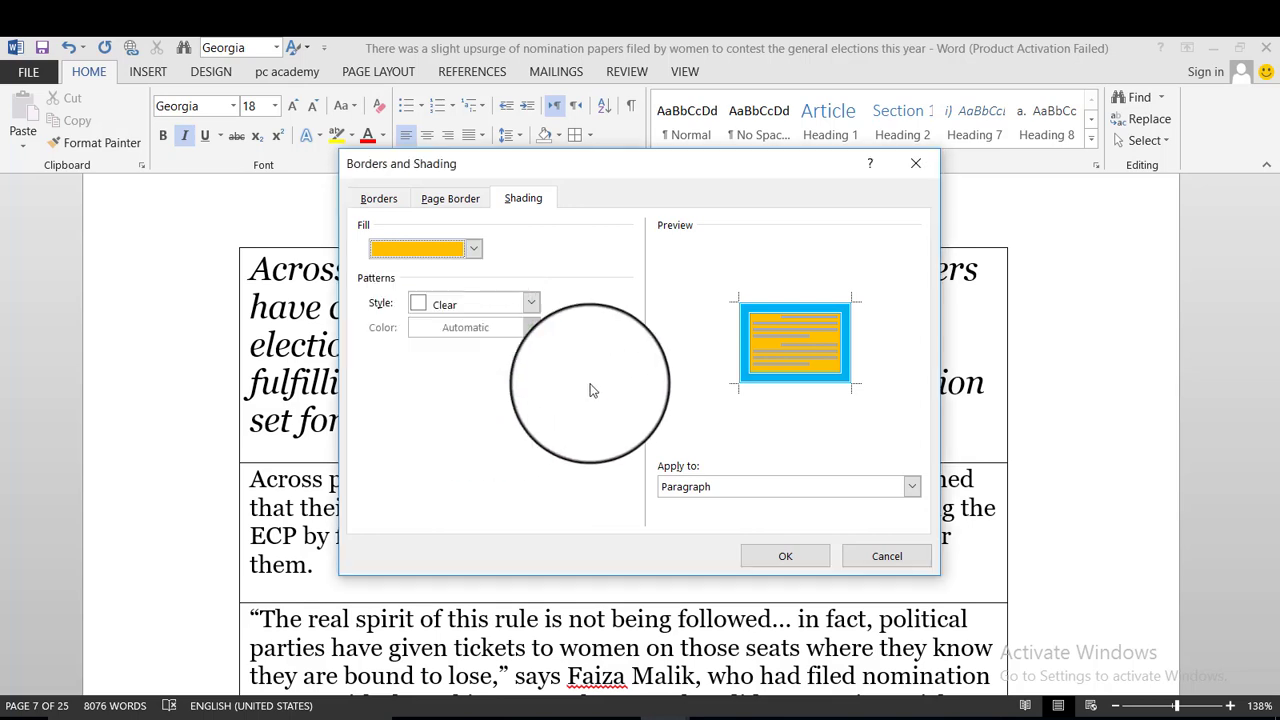
click(418, 306)
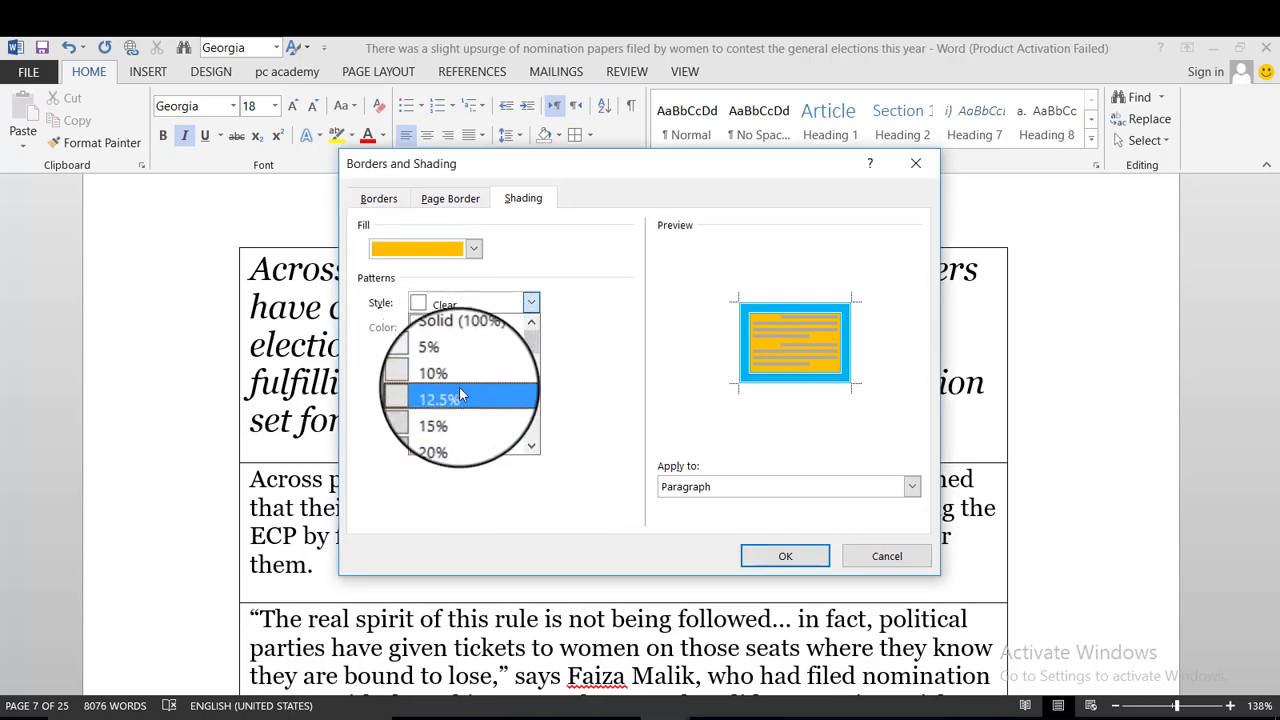
click(455, 373)
click(533, 330)
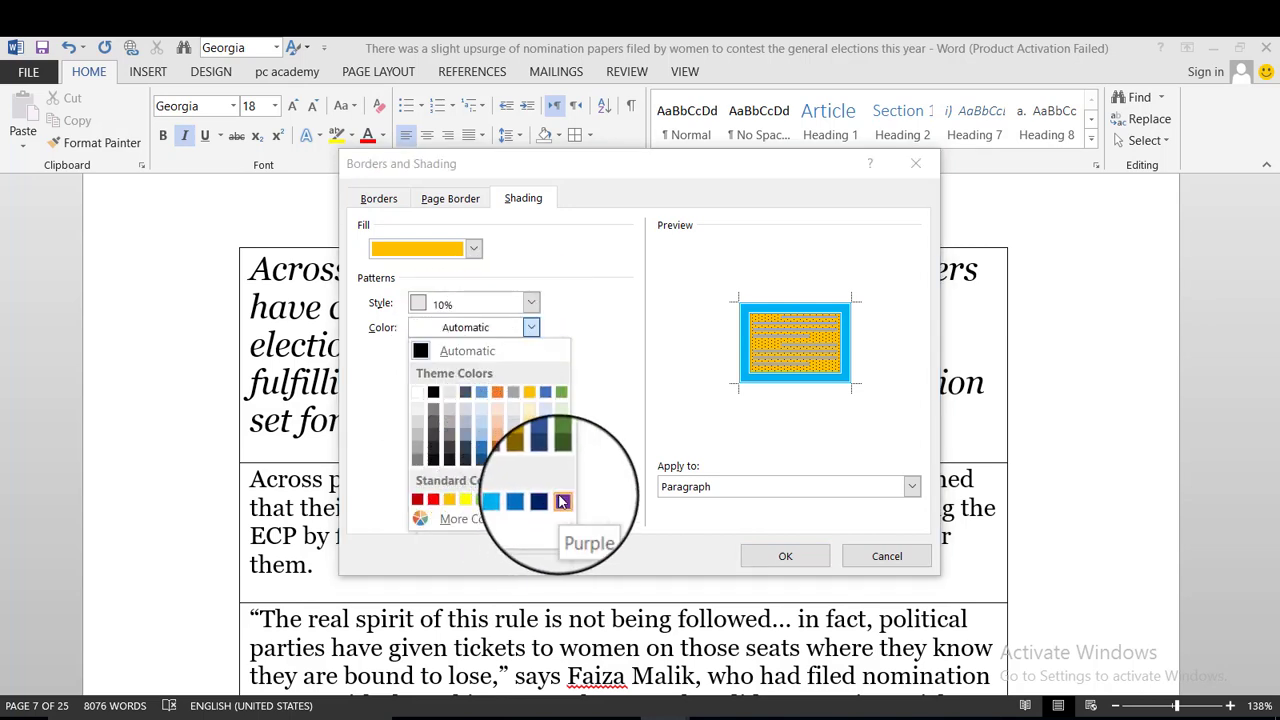
click(562, 501)
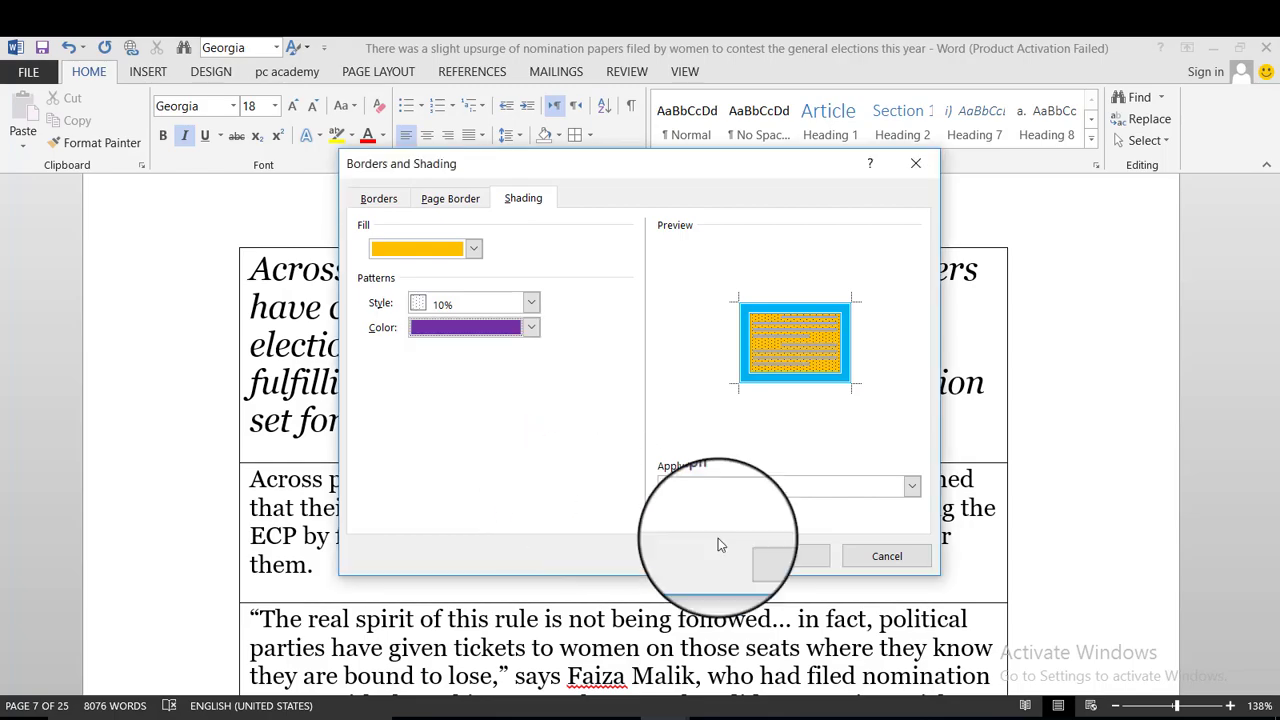
click(786, 557)
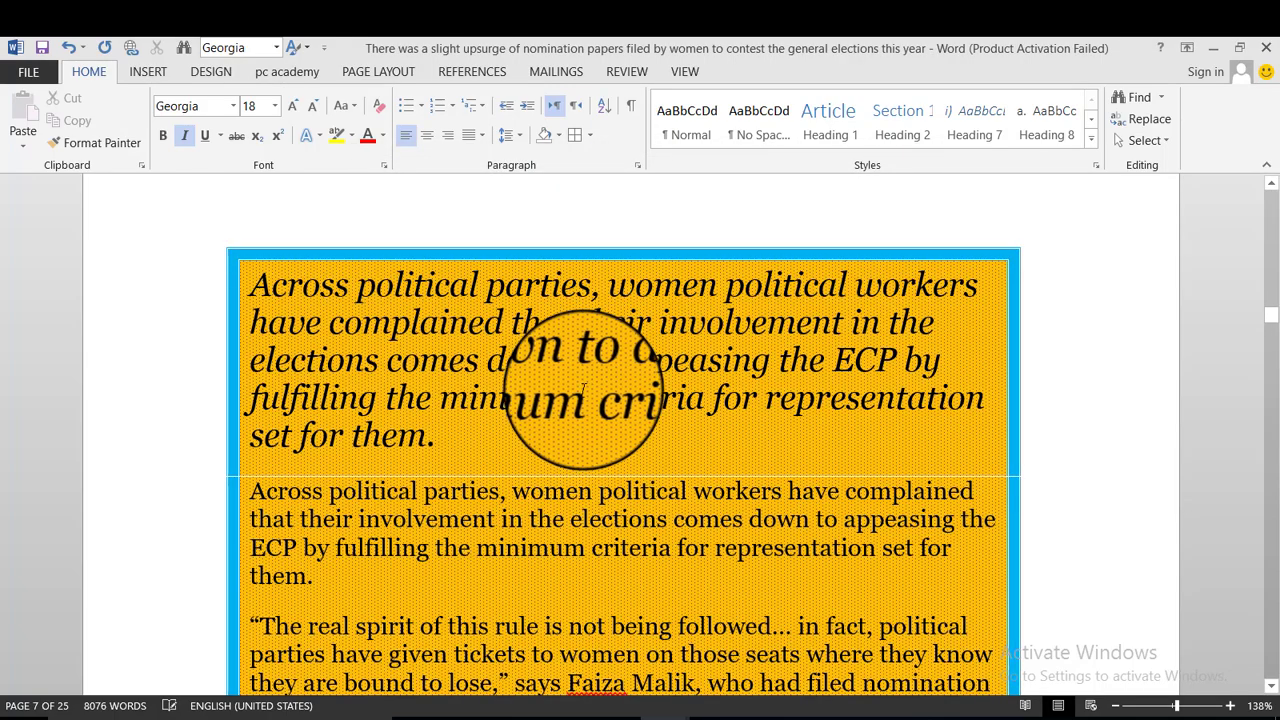
Scroll through the shaded, bordered box and set the zoom to 100%.
scroll(583, 388, down, 10)
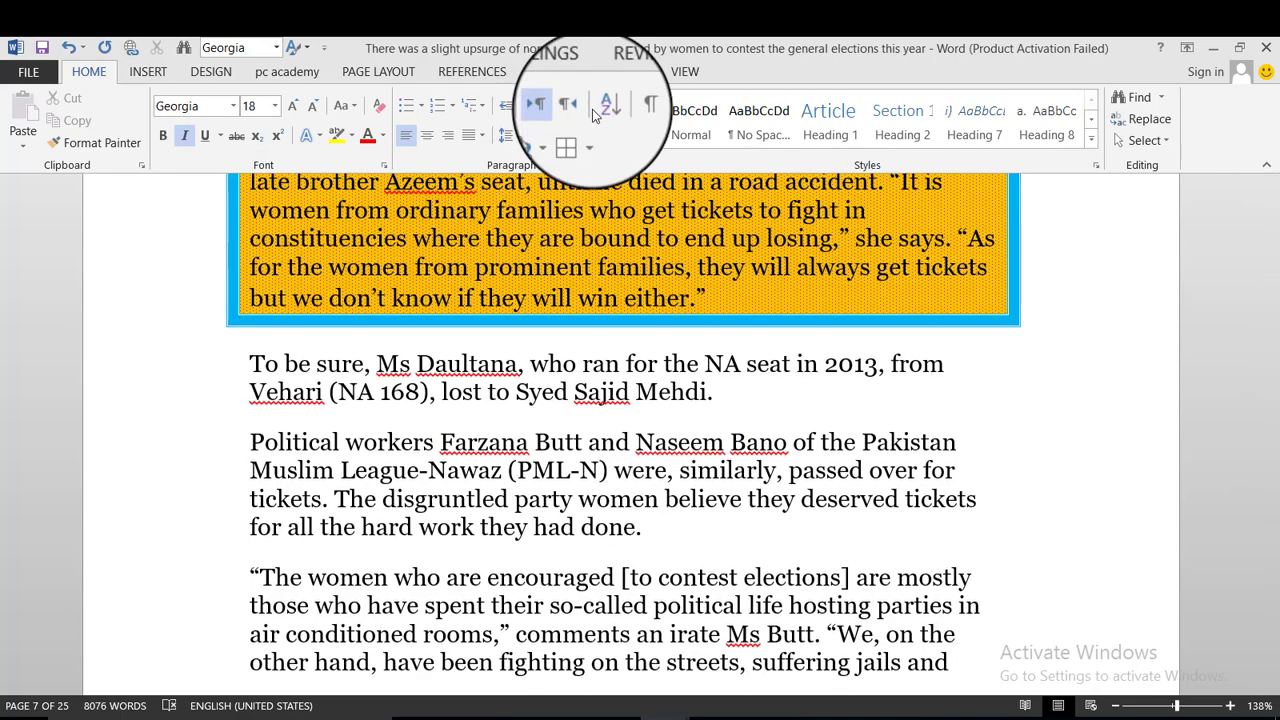
scroll(580, 400, up, 5)
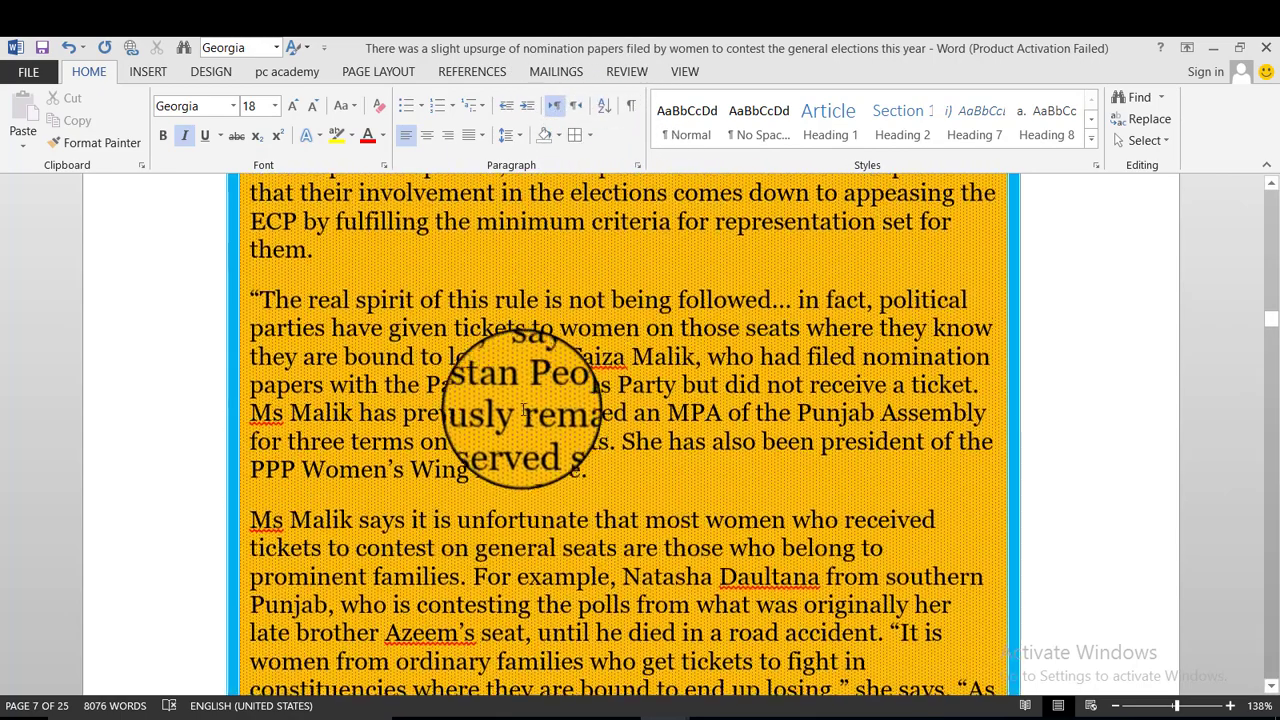
scroll(523, 409, up, 2)
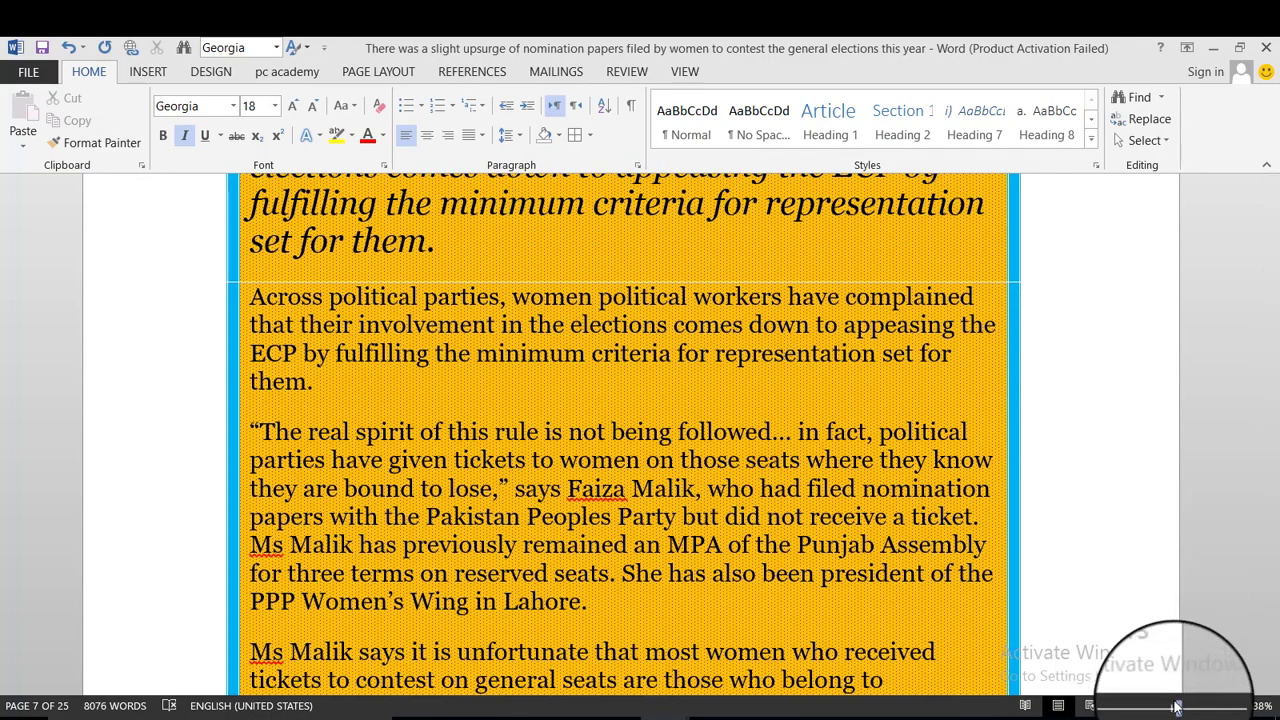
mouse_move(1176, 707)
mouse_down()
mouse_move(1190, 704)
mouse_move(1172, 706)
mouse_up()
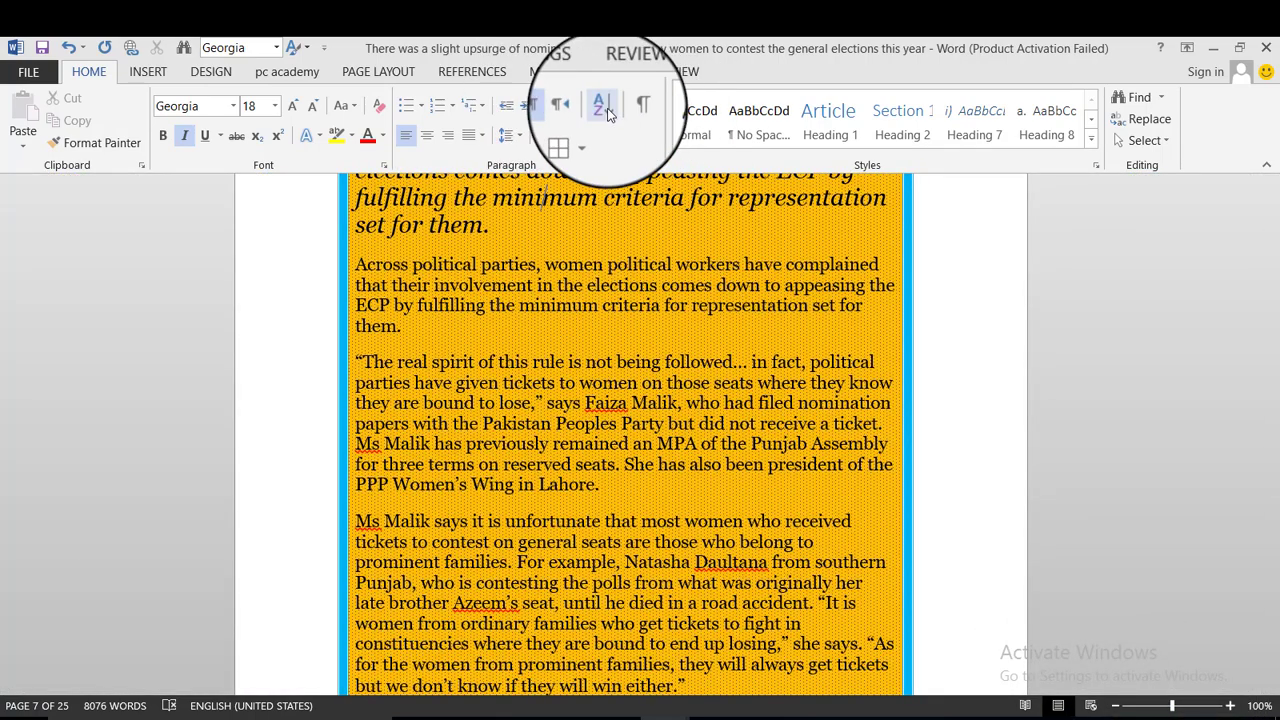
scroll(457, 500, up, 5)
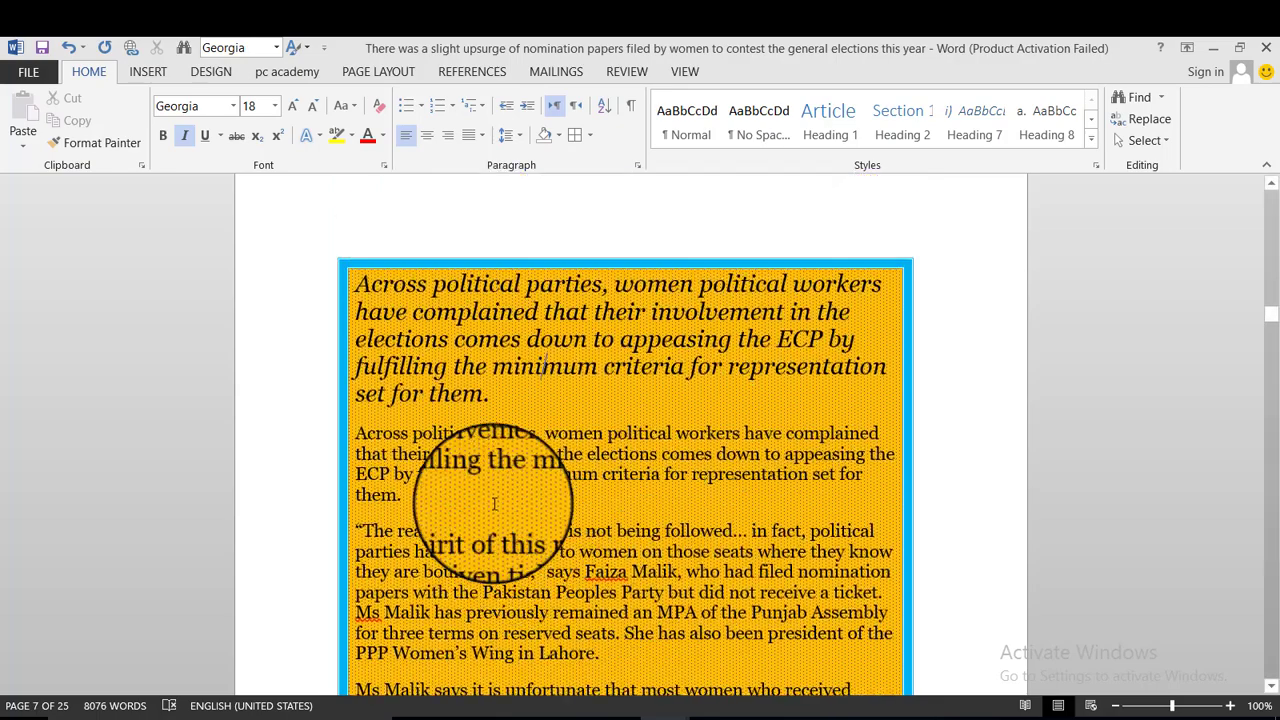
scroll(429, 471, down, 4)
scroll(433, 397, up, 3)
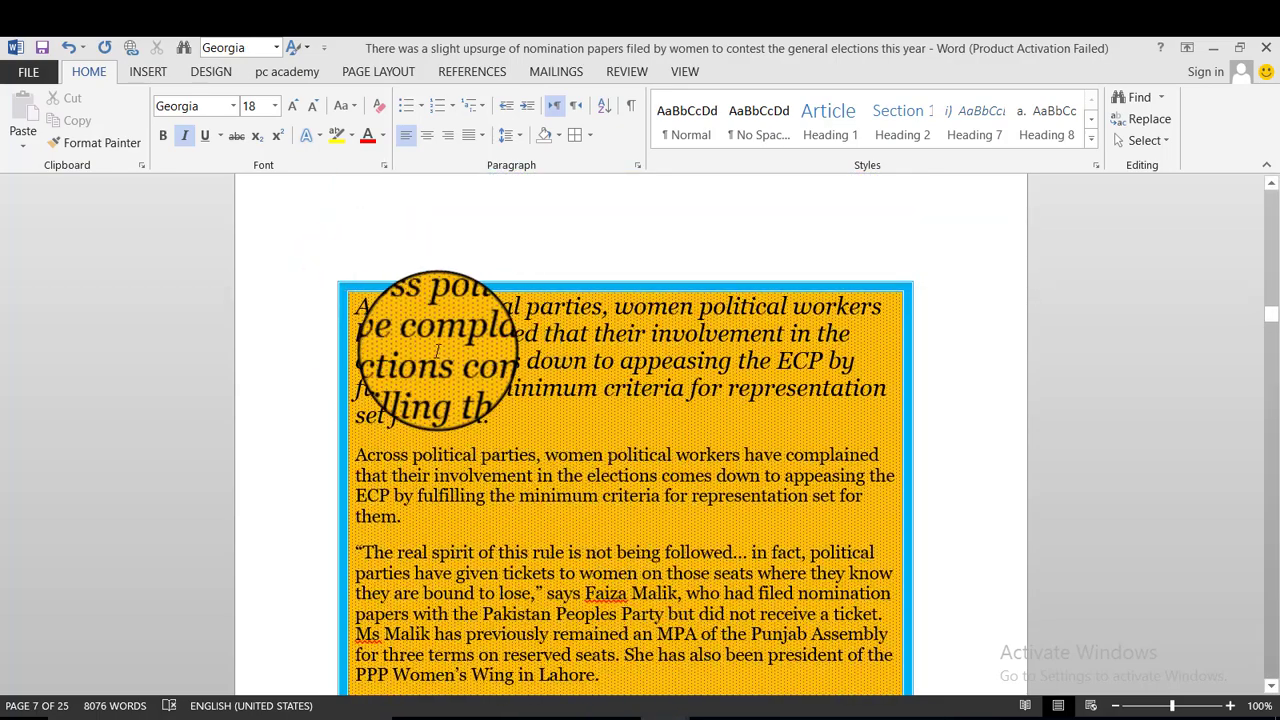
scroll(380, 300, down, 1)
Sort the boxed paragraphs by paragraph text in ascending order.
drag(372, 262, 600, 690)
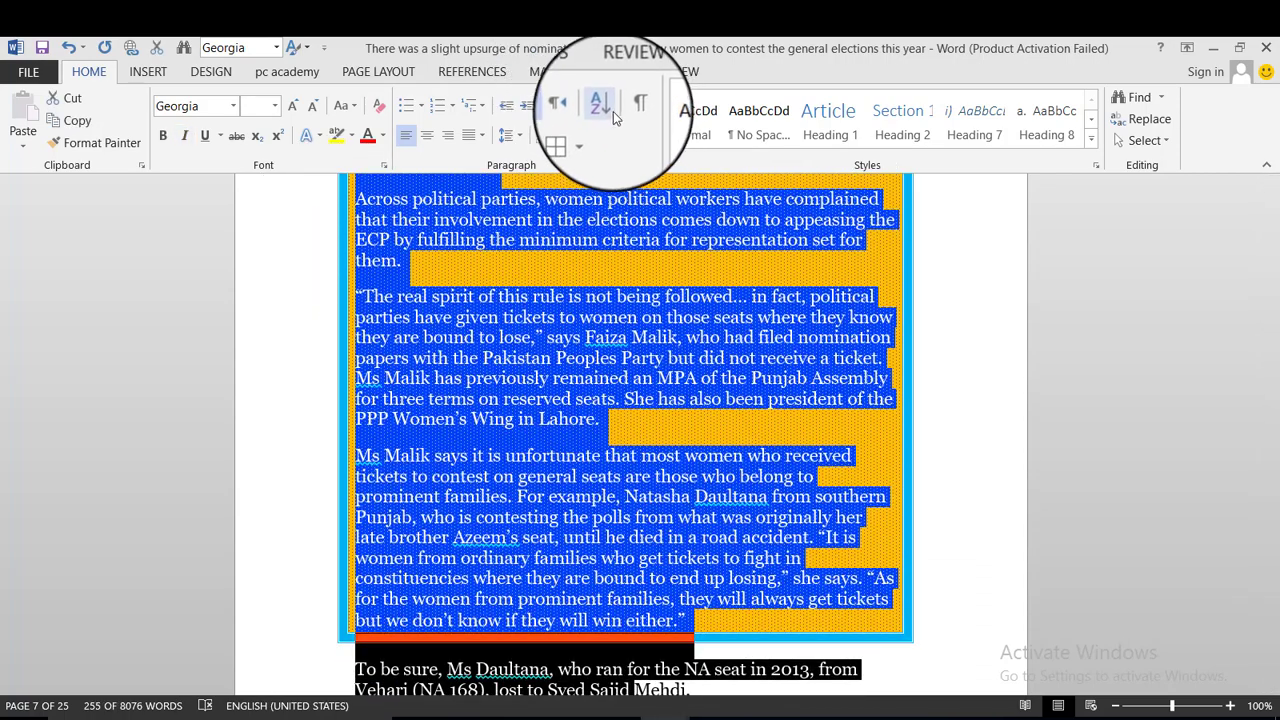
click(606, 108)
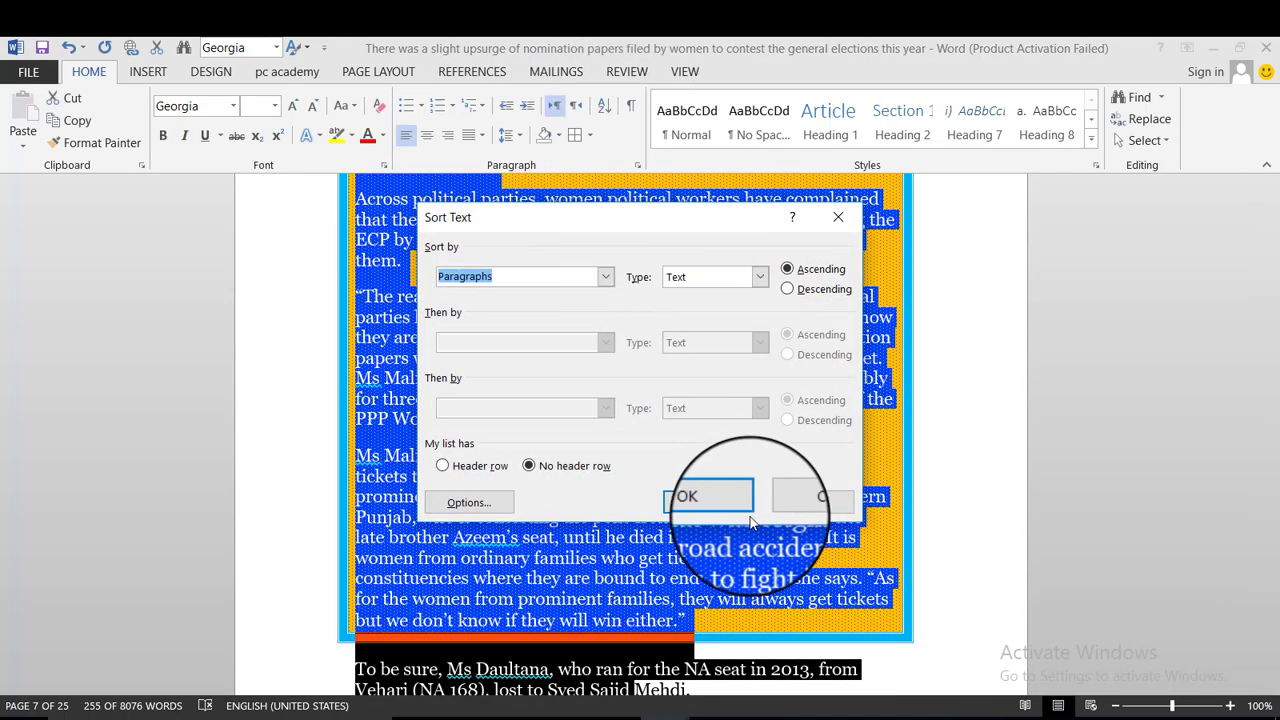
click(710, 497)
scroll(577, 390, up, 1)
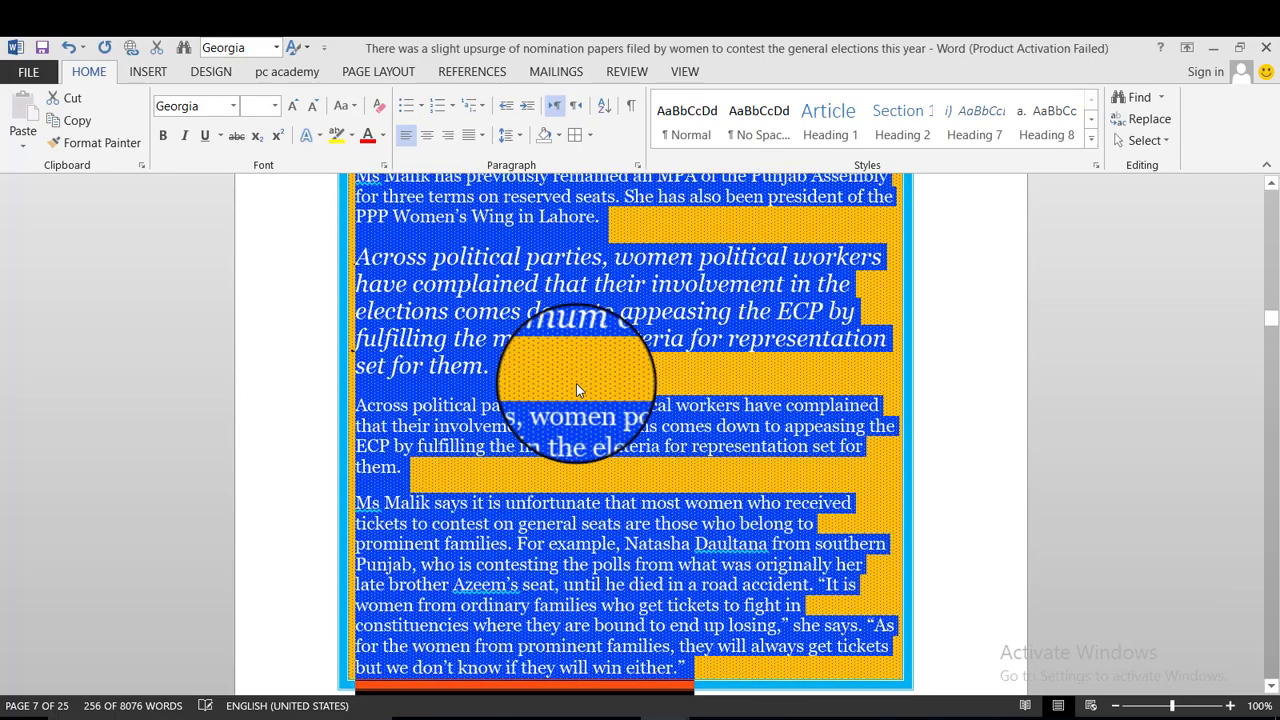
scroll(577, 390, down, 3)
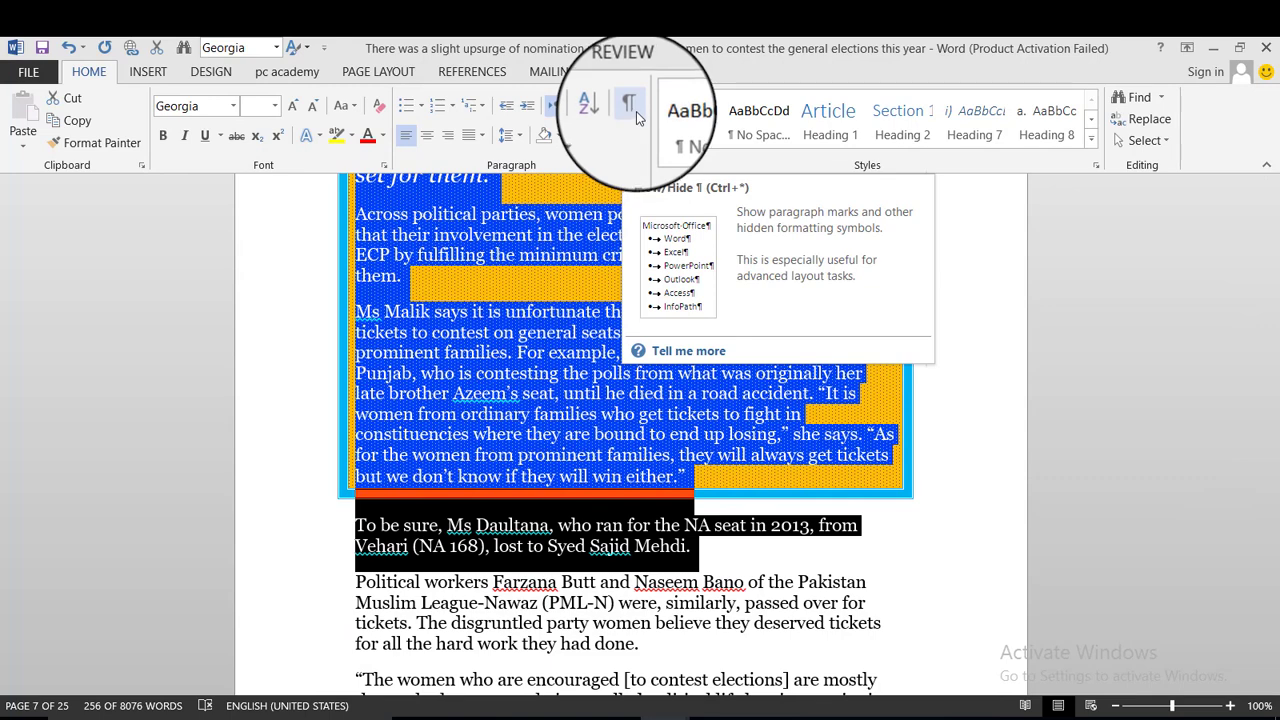
Click after 'done' and turn on Show/Hide ¶ to display pilcrows and space dots.
click(742, 520)
scroll(703, 488, down, 2)
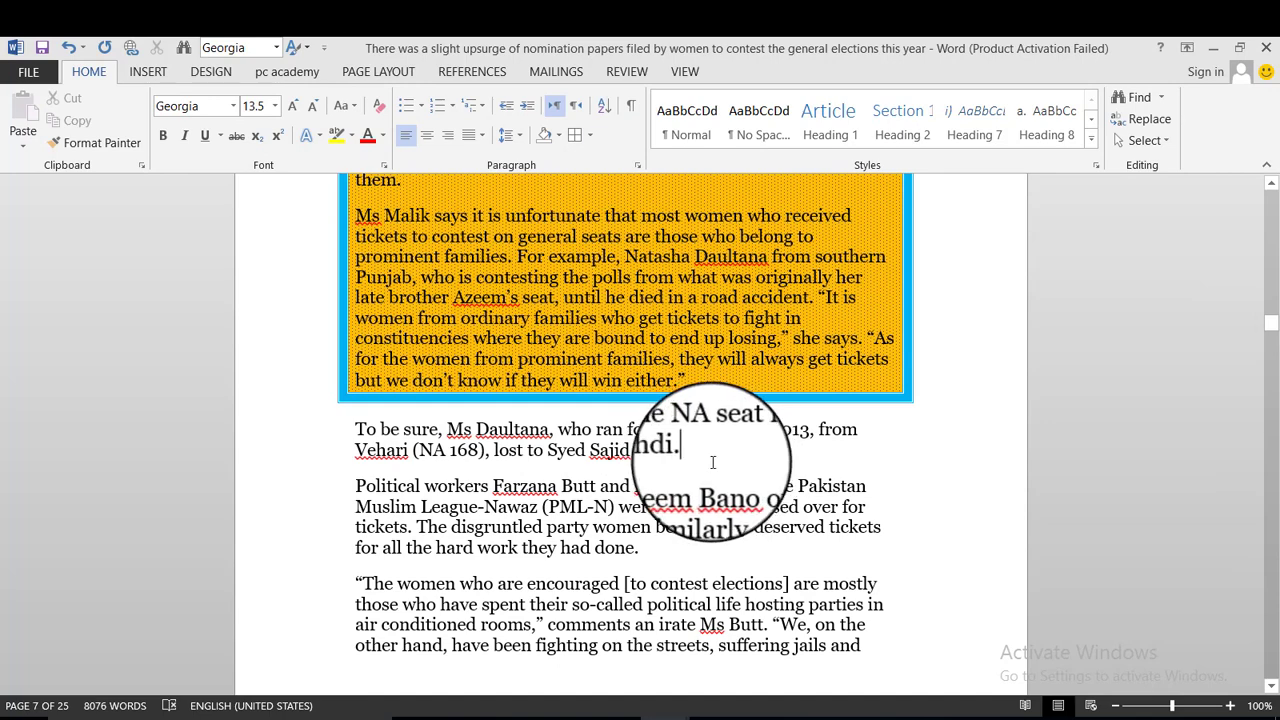
scroll(713, 462, down, 2)
click(646, 458)
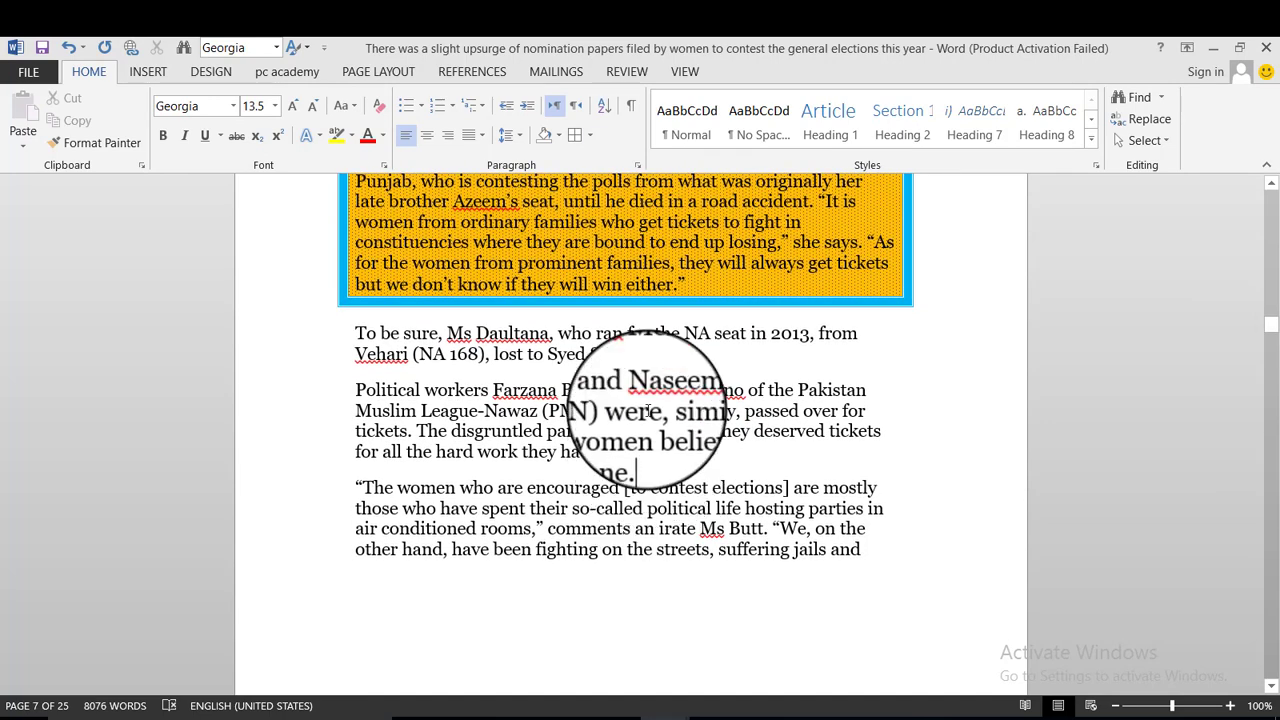
click(631, 108)
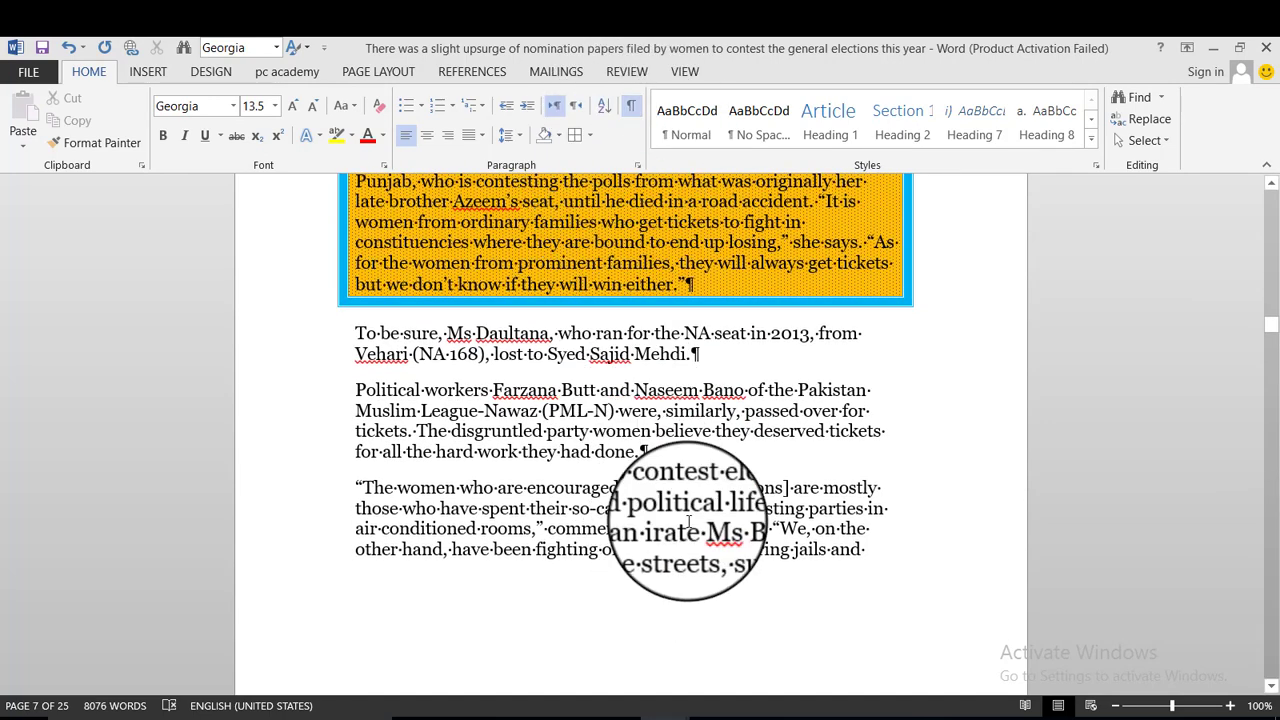
drag(658, 443, 657, 450)
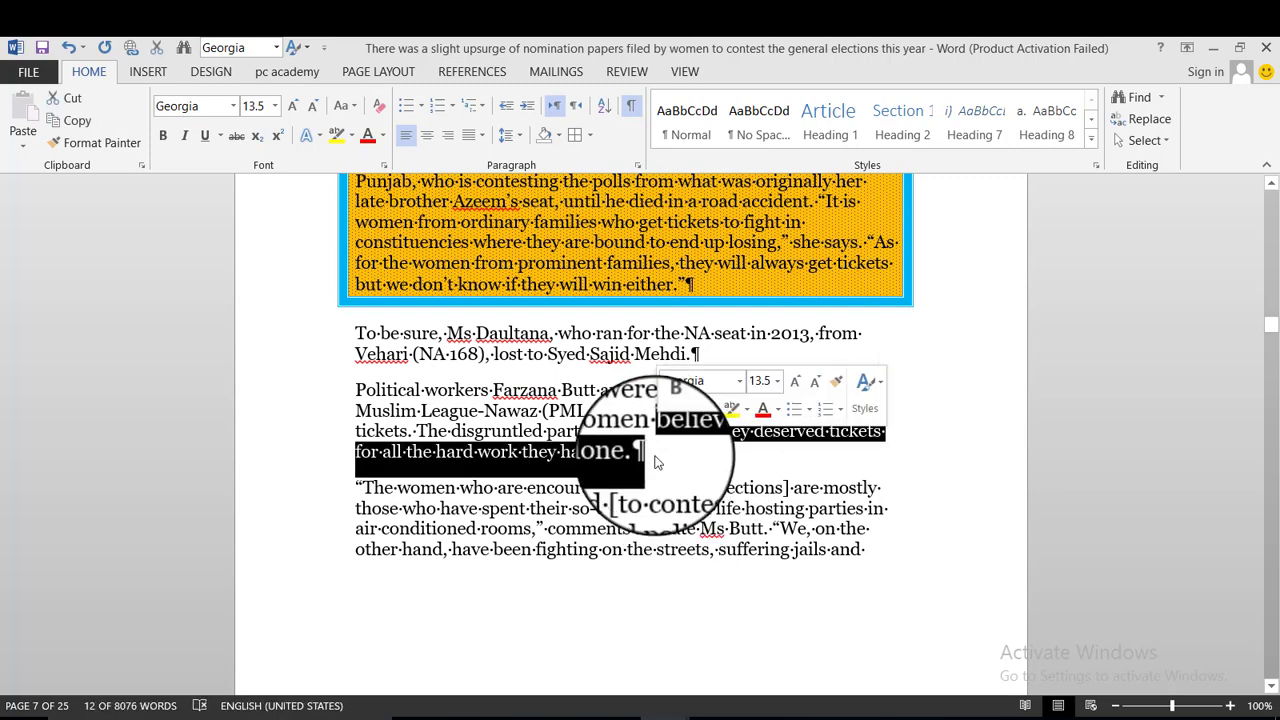